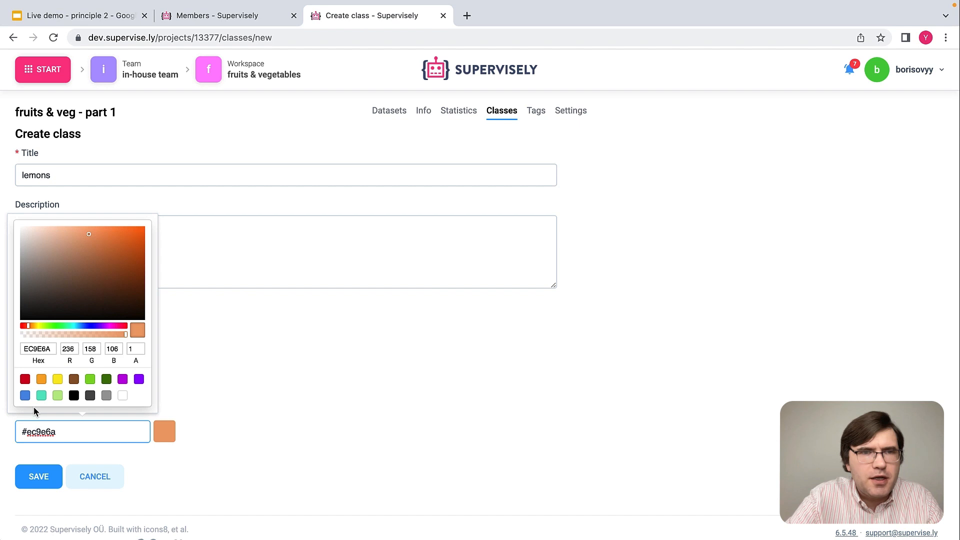
- Give the lemons class the dark green colour #417505 and save it
left_click(106, 381)
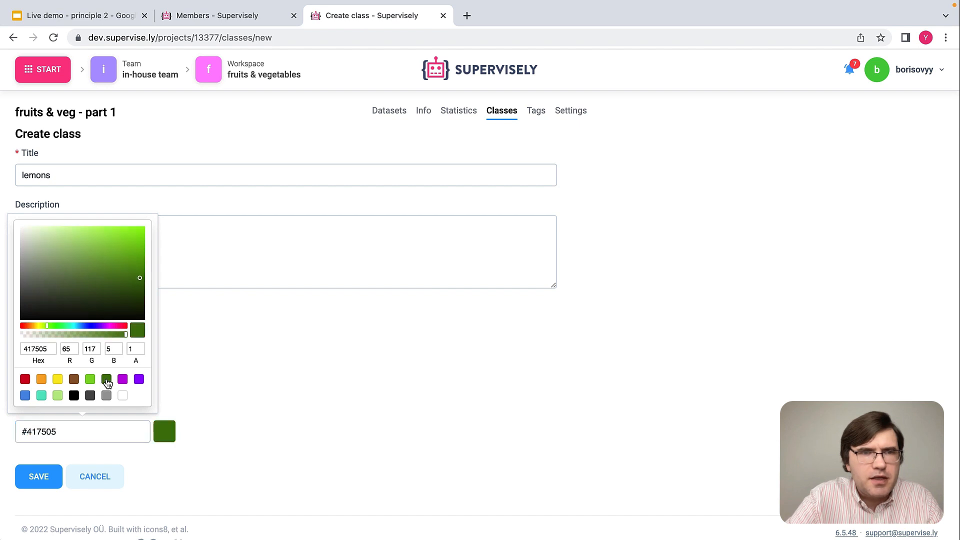
left_click(272, 407)
left_click(37, 474)
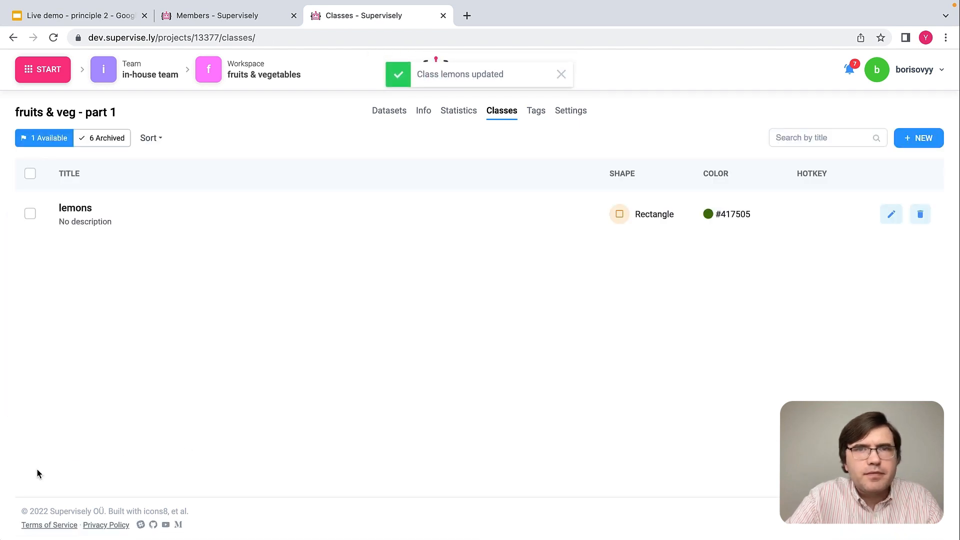
- Create a 'kiwi' class with Rectangle shape and red colour #D0021B, and save it
left_click(920, 138)
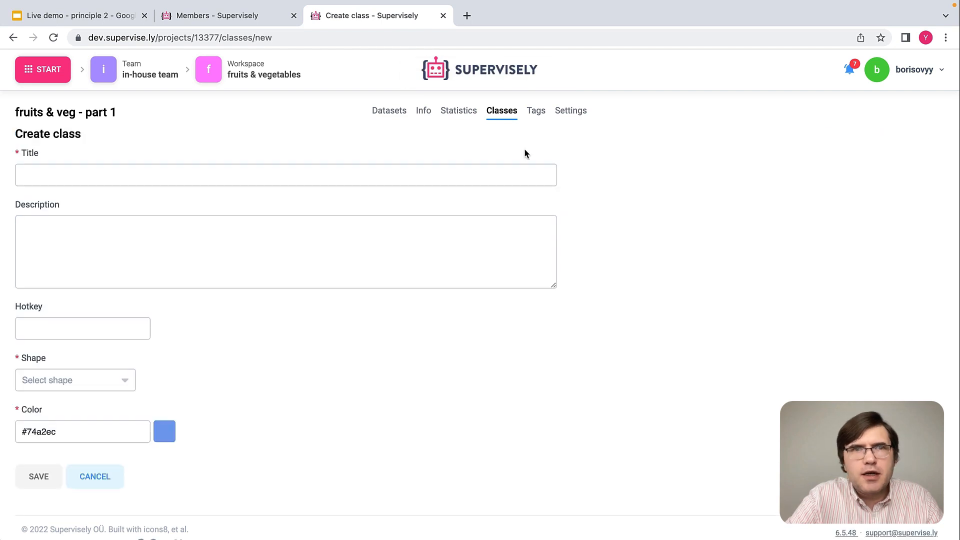
left_click(71, 172)
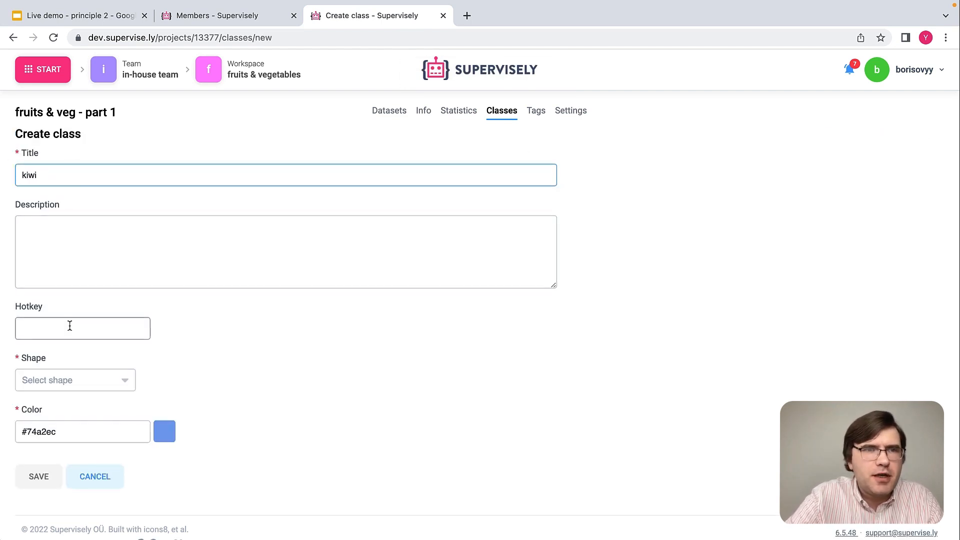
left_click(58, 390)
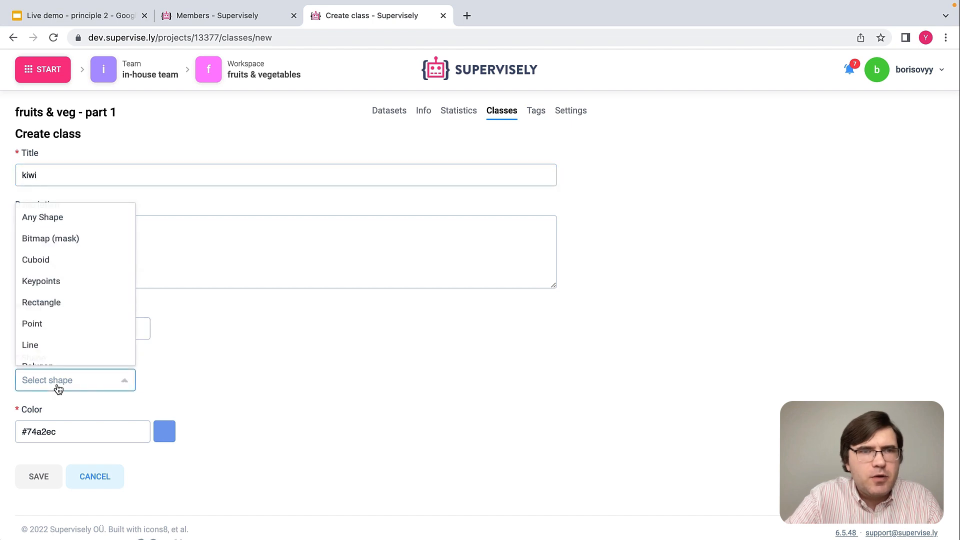
left_click(51, 304)
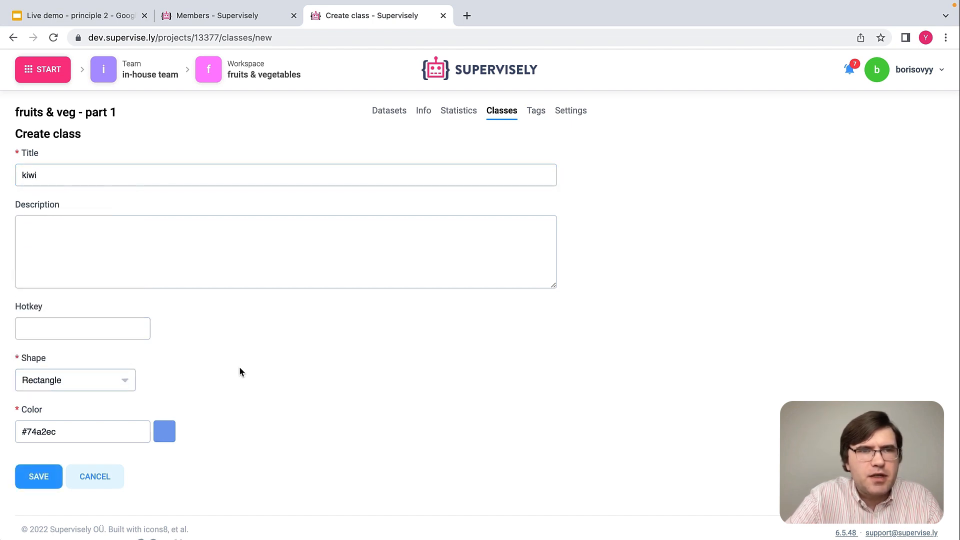
left_click(58, 431)
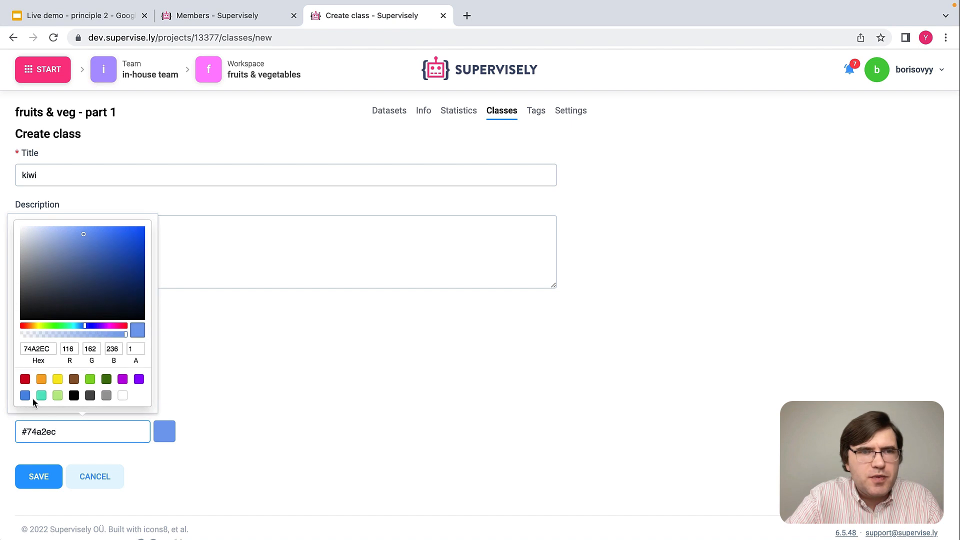
left_click(25, 379)
left_click(257, 415)
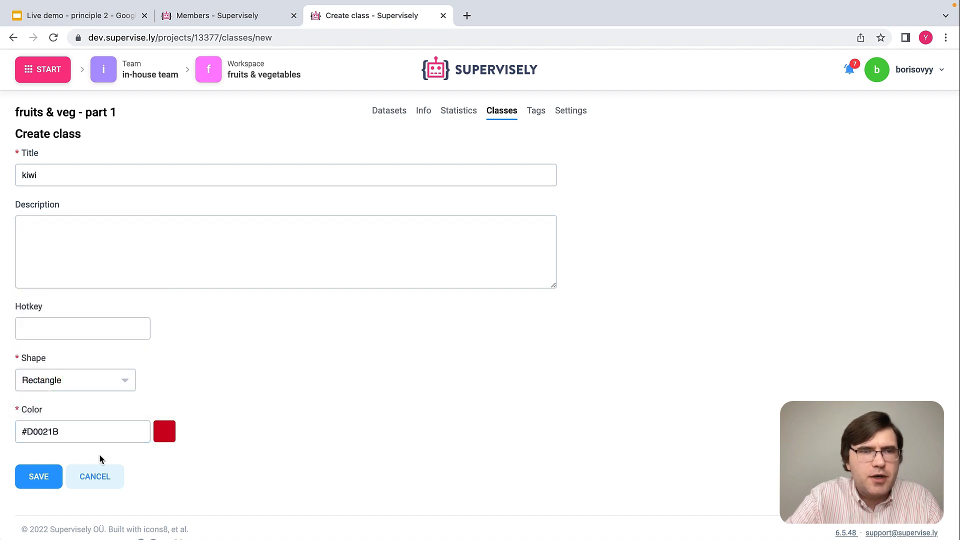
left_click(39, 476)
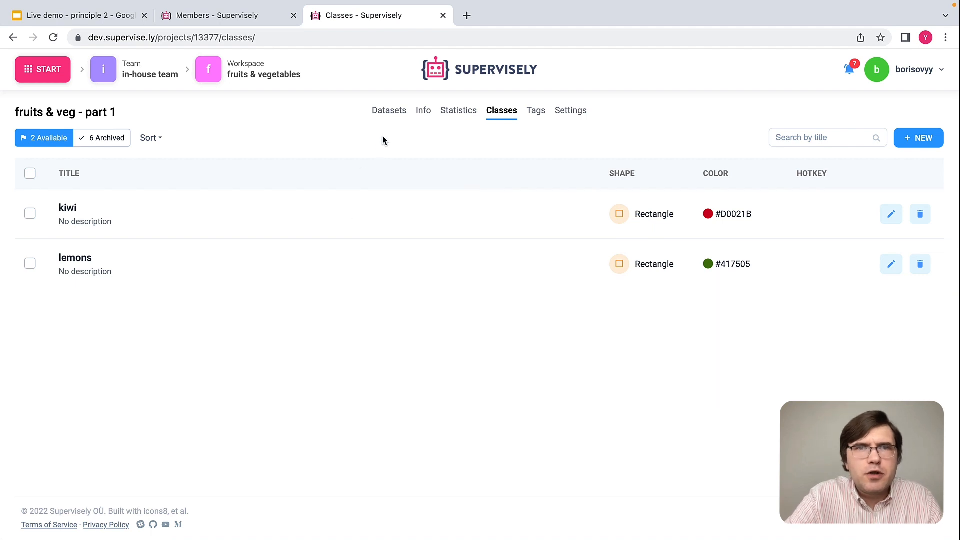
- From the Datasets list, open ds1 in the Basic image labeling toolbox
left_click(395, 112)
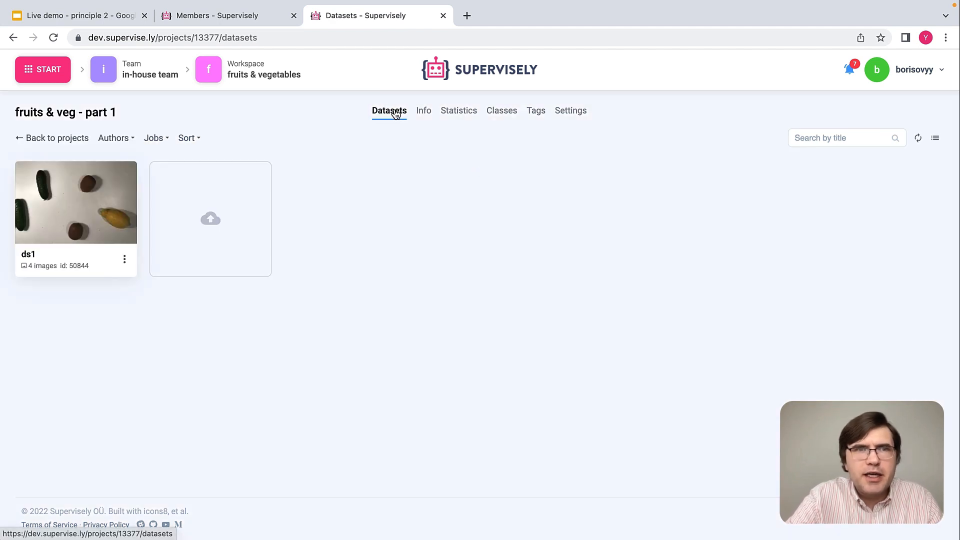
mouse_move(108, 204)
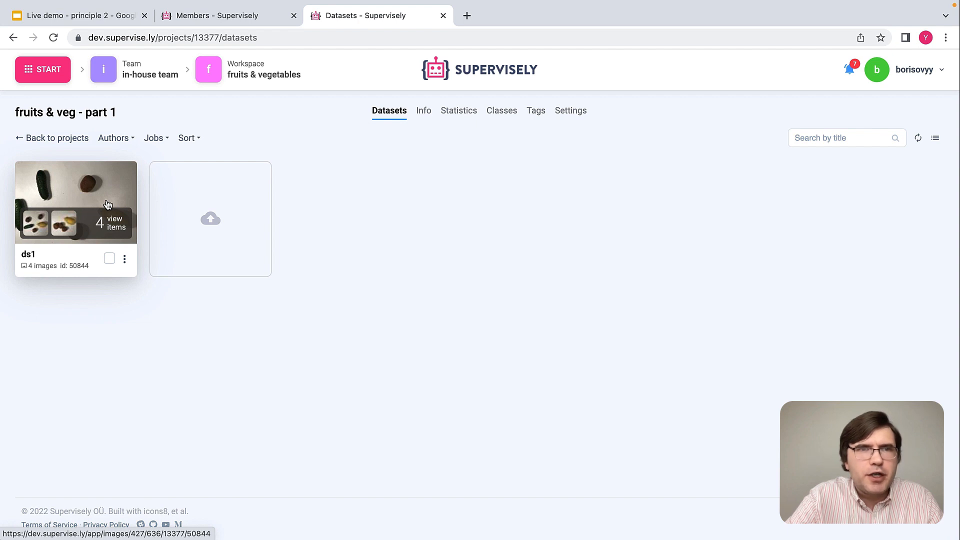
left_click(107, 204)
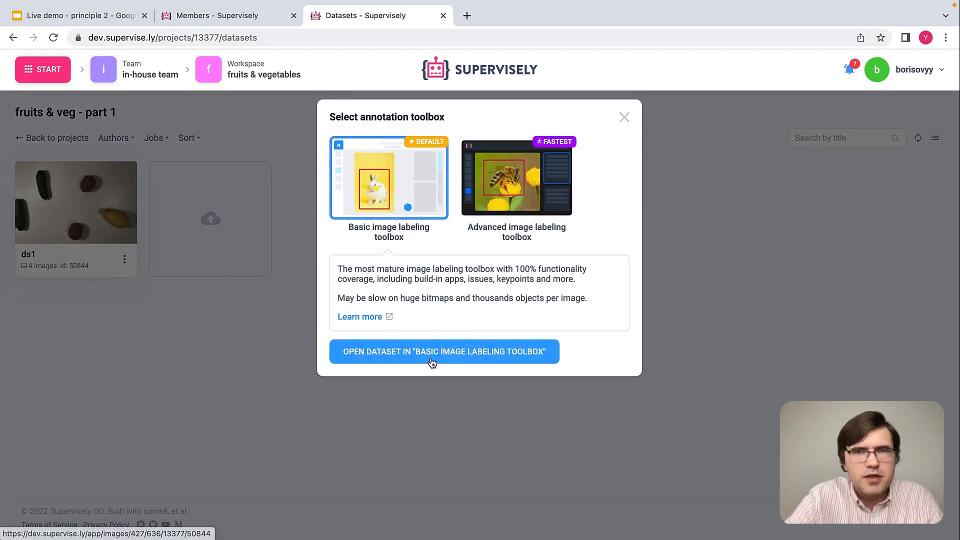
left_click(432, 362)
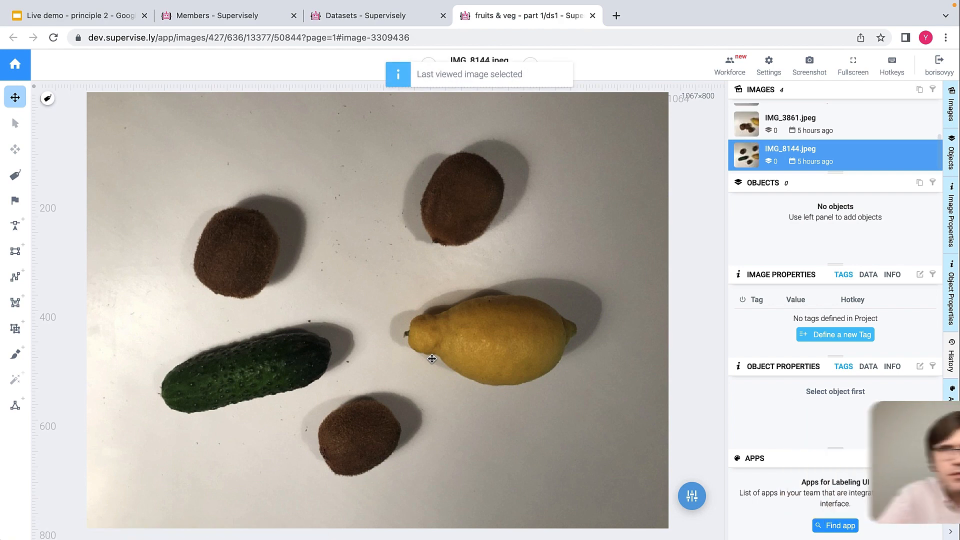
- Open IMG_0748.jpeg and close the object properties and apps panels
scroll(800, 135, "up", 2)
left_click(747, 116)
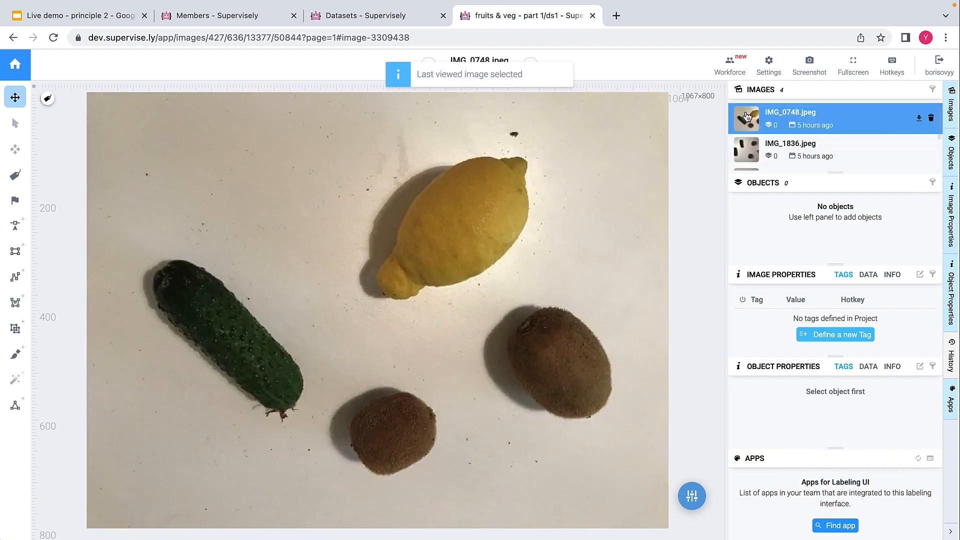
left_click(955, 295)
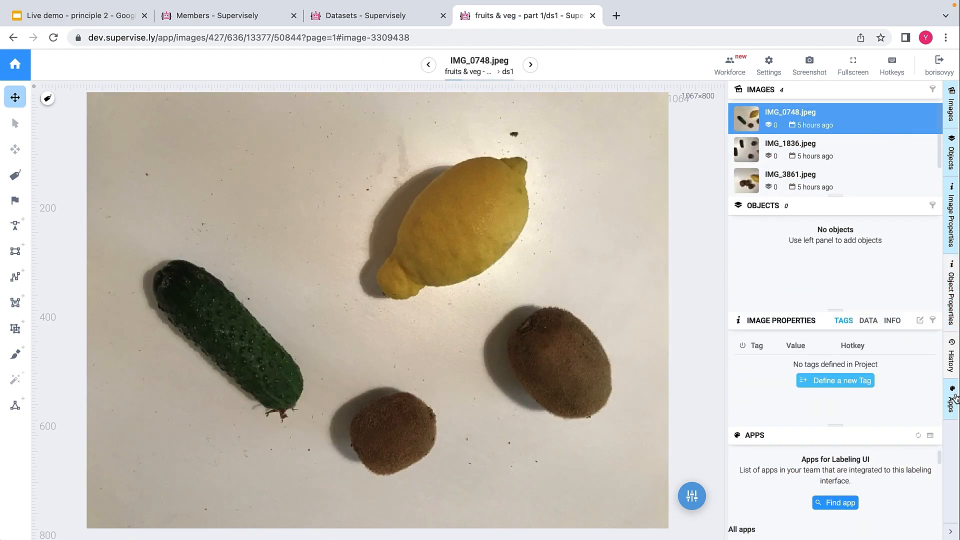
left_click(953, 403)
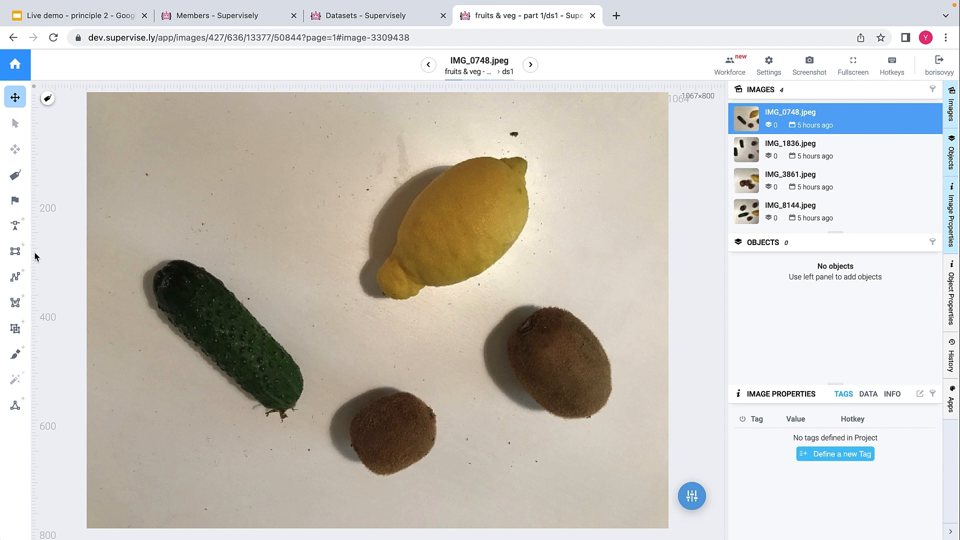
- Draw a lemons-class rectangle around the lemon
left_click(15, 256)
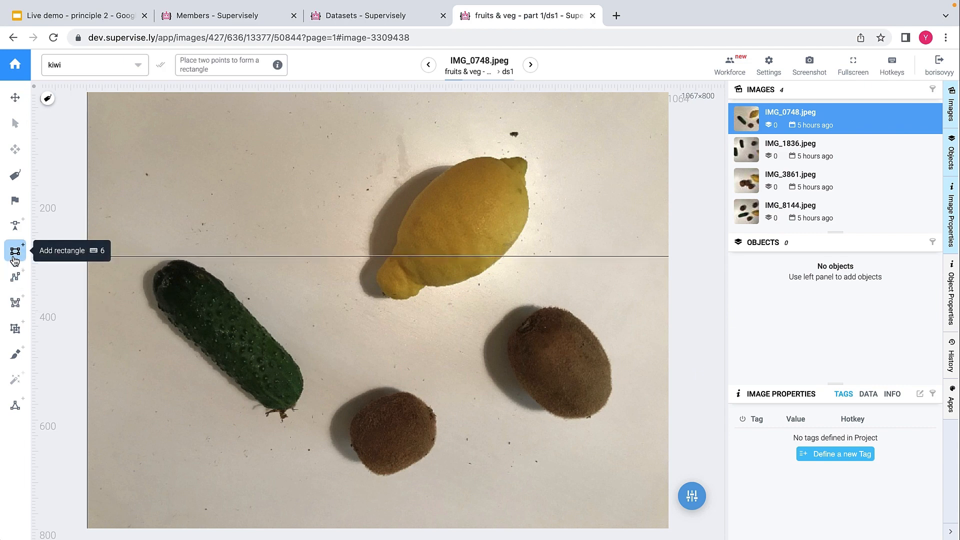
left_click(98, 68)
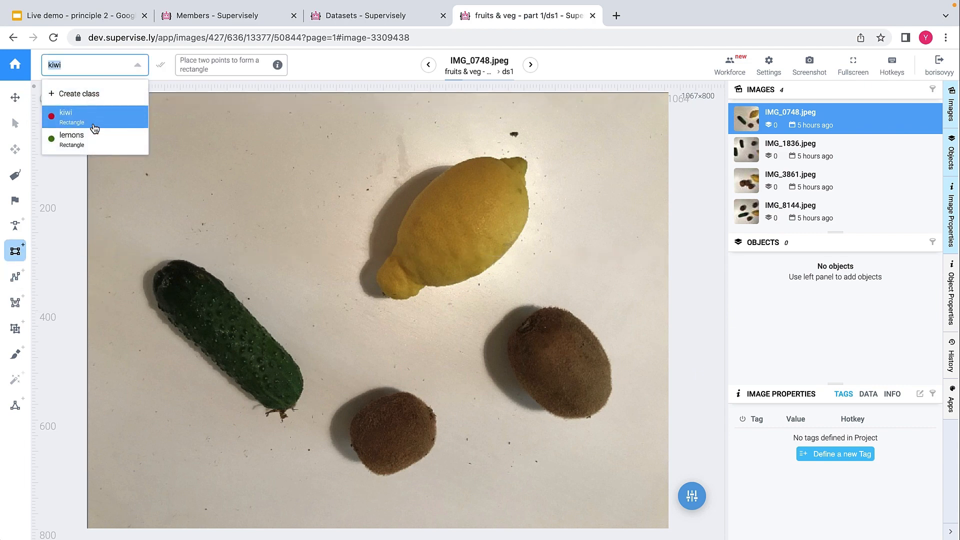
type("lemons")
key("Return")
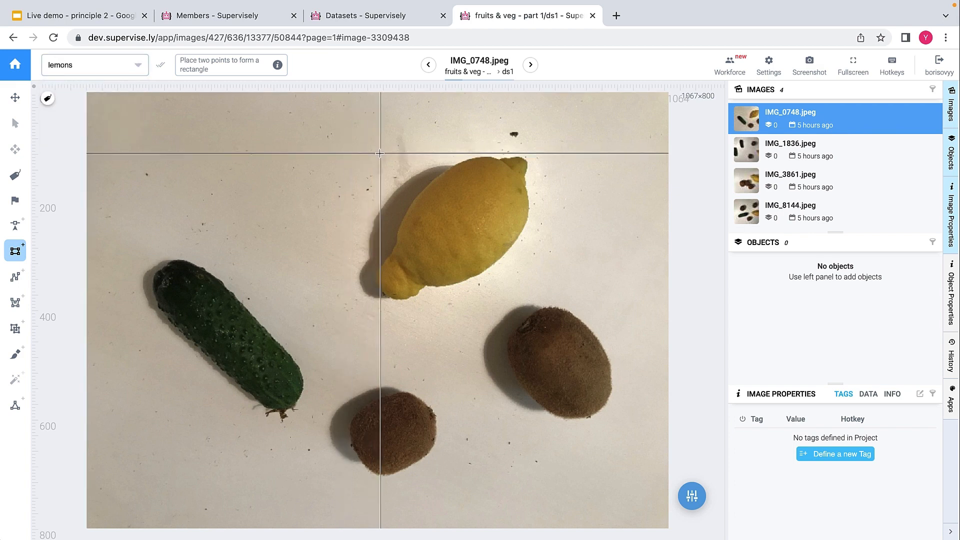
left_click(380, 155)
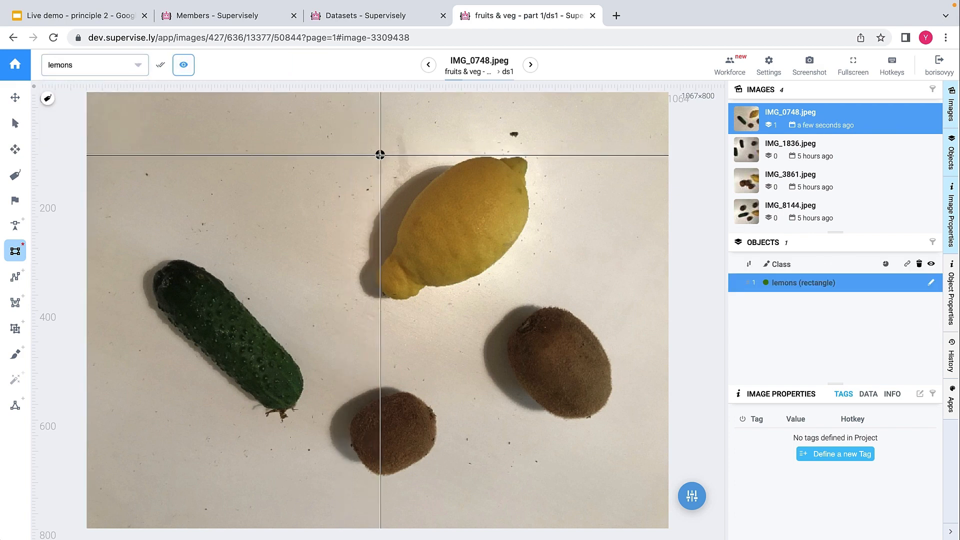
left_click(531, 298)
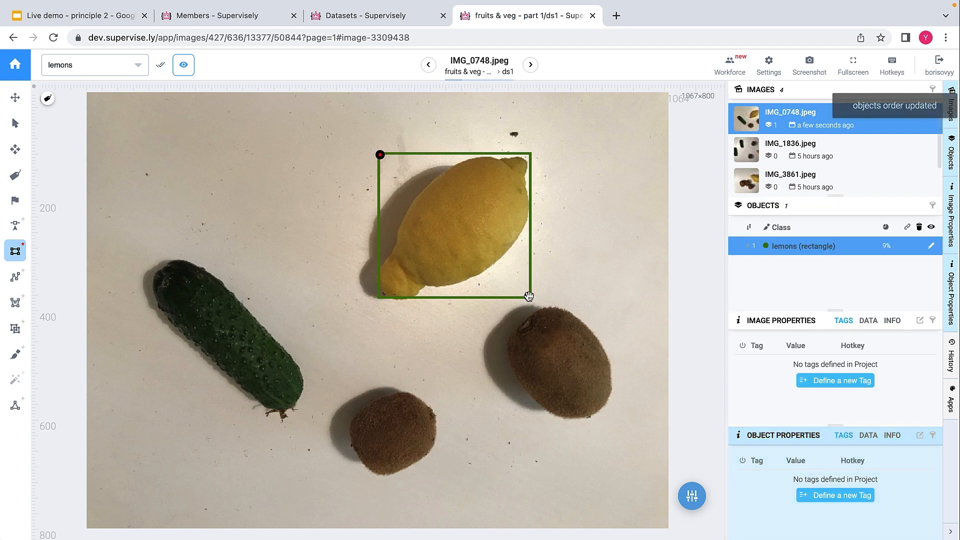
- Draw kiwi-class rectangles around the right kiwi and the lower kiwi
left_click(126, 65)
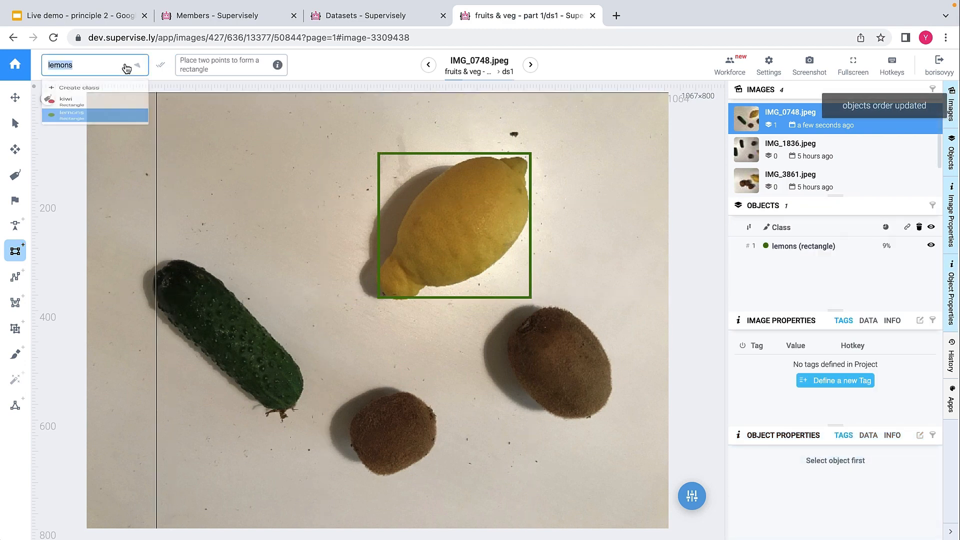
left_click(105, 125)
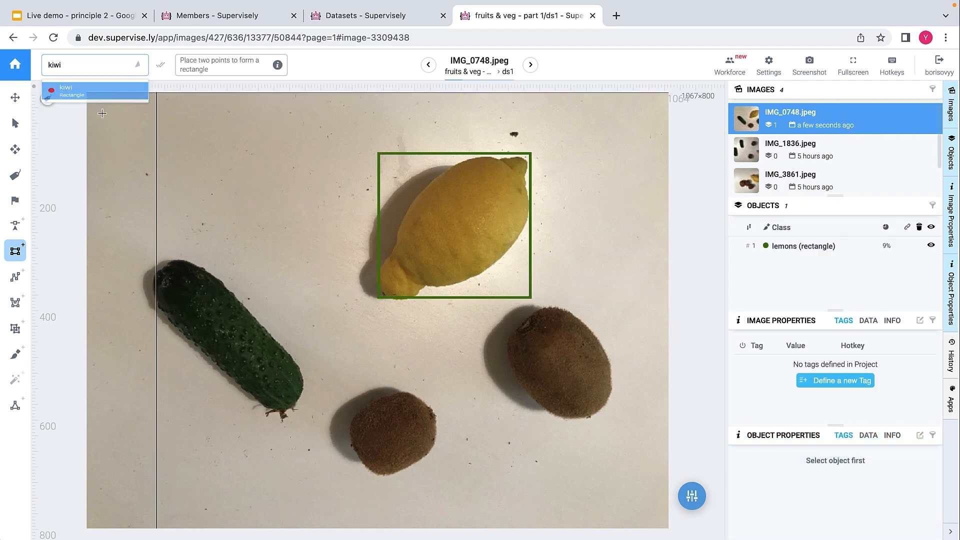
left_click(509, 308)
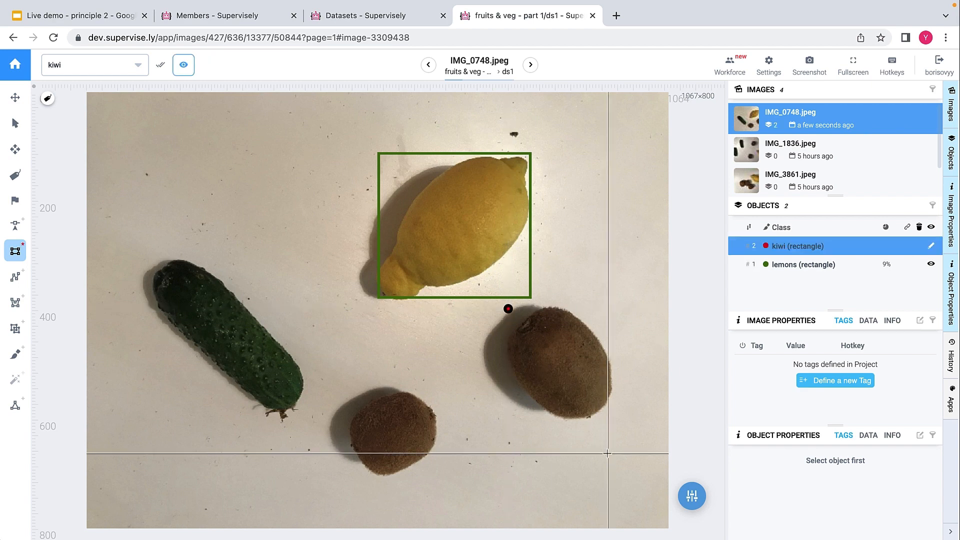
left_click(611, 419)
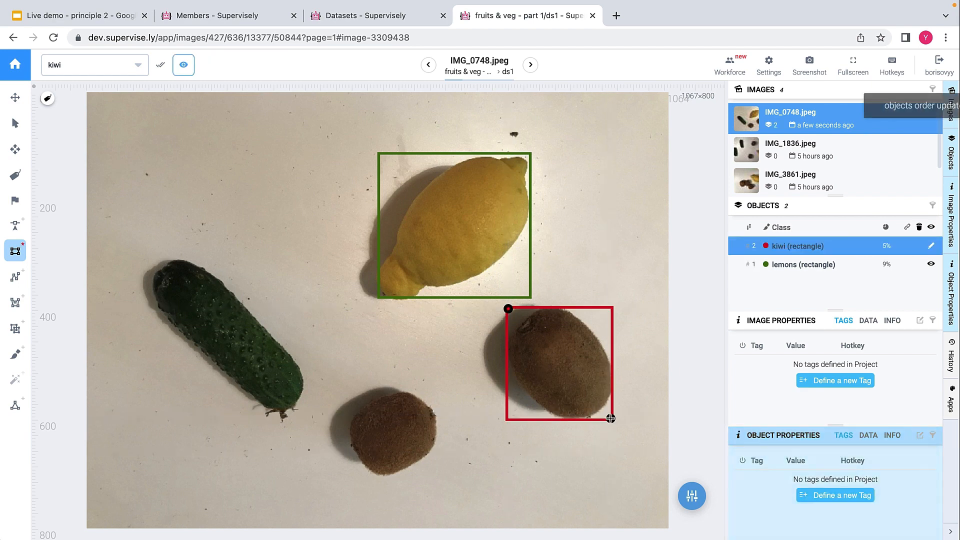
left_click(348, 392)
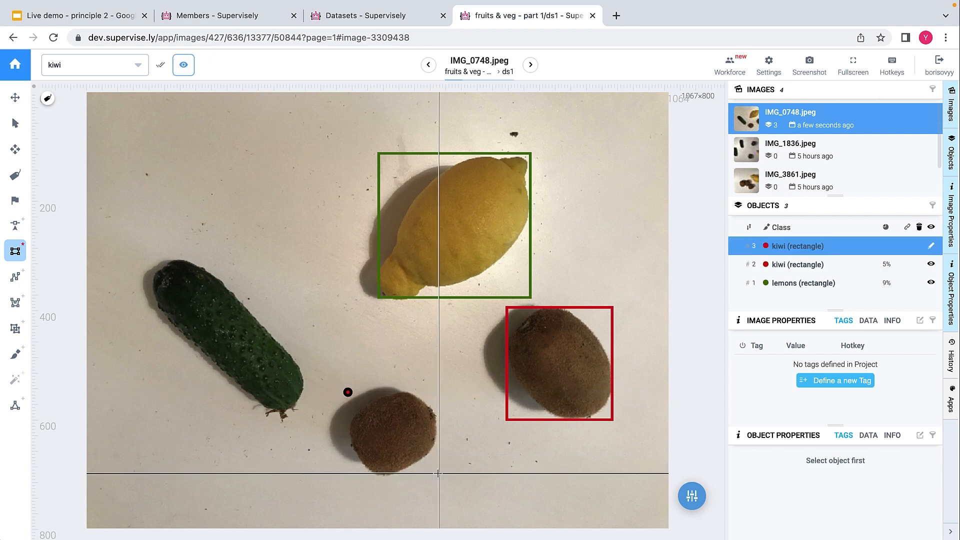
left_click(438, 474)
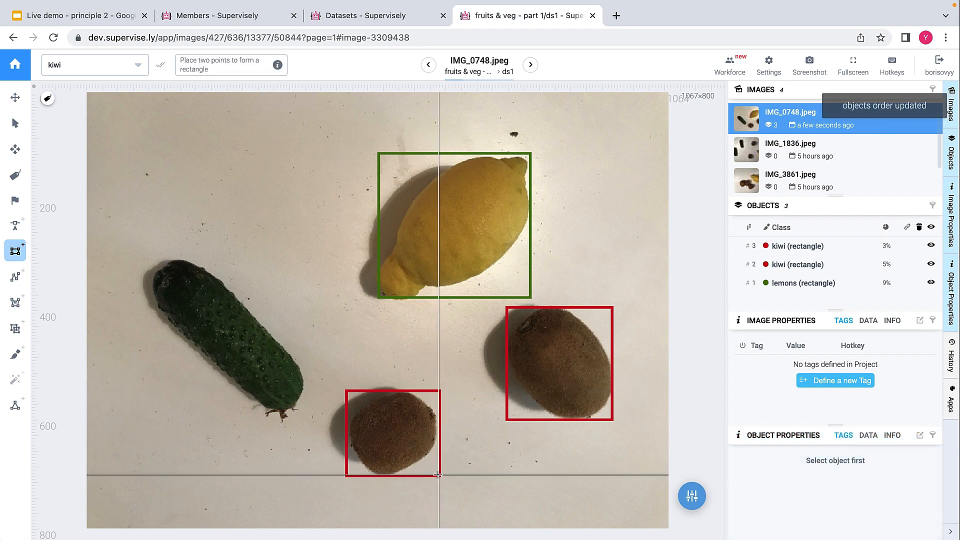
- Delete all objects on the image and close the labeling tab
left_click(920, 227)
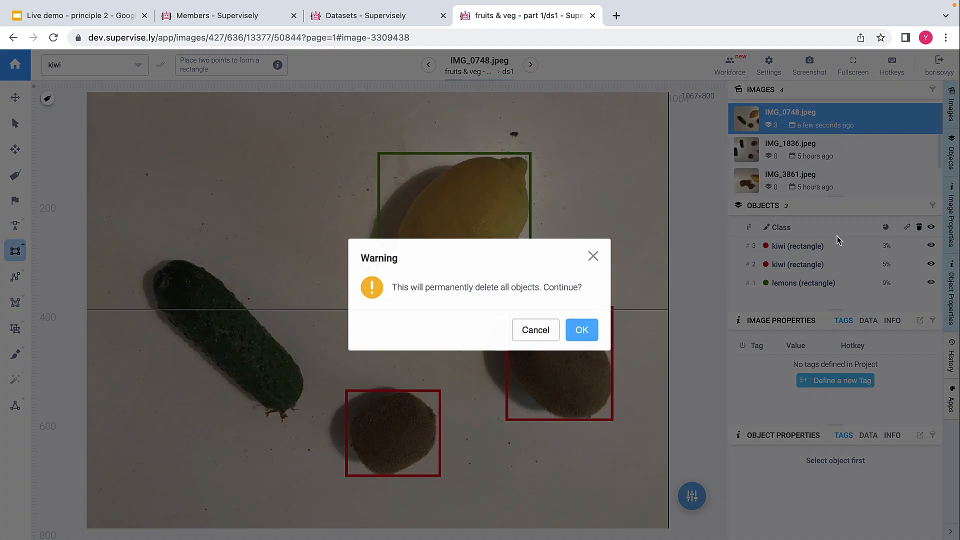
left_click(583, 329)
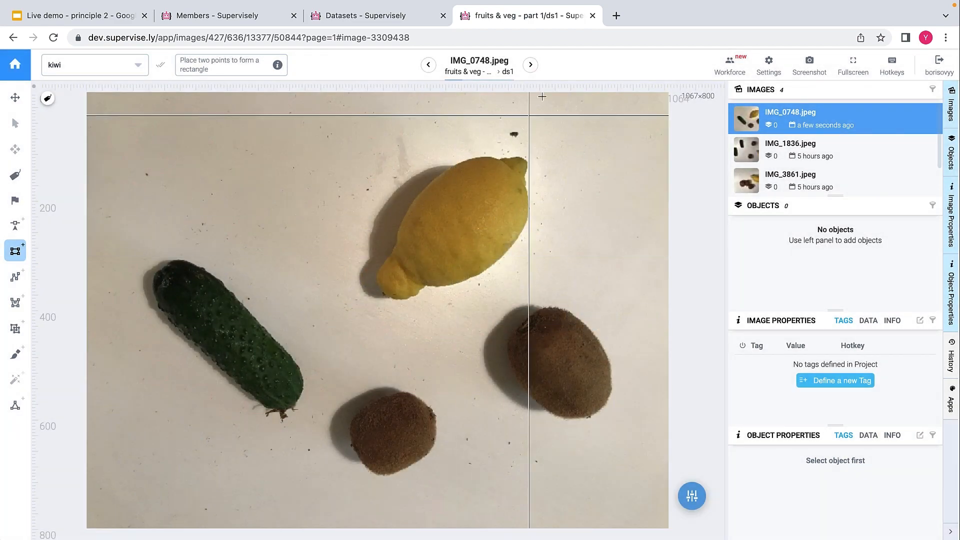
left_click(593, 16)
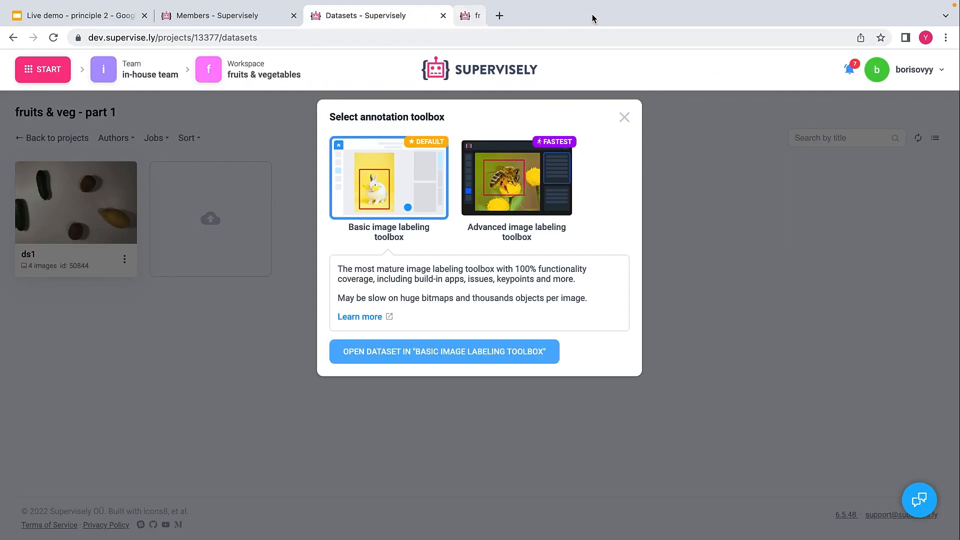
- Review the Team members list, then go to the Labeling at scale jobs page
left_click(624, 118)
left_click(56, 76)
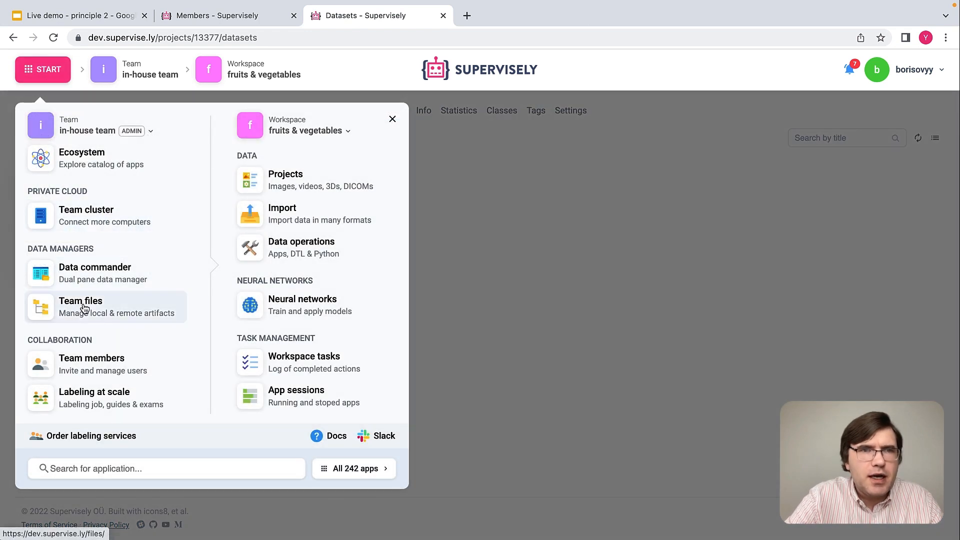
left_click(100, 363)
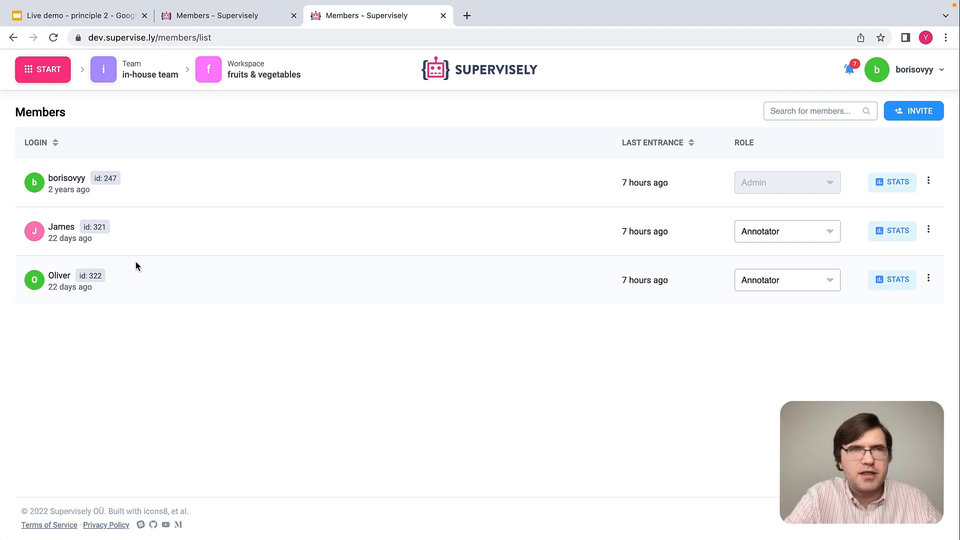
left_click(43, 69)
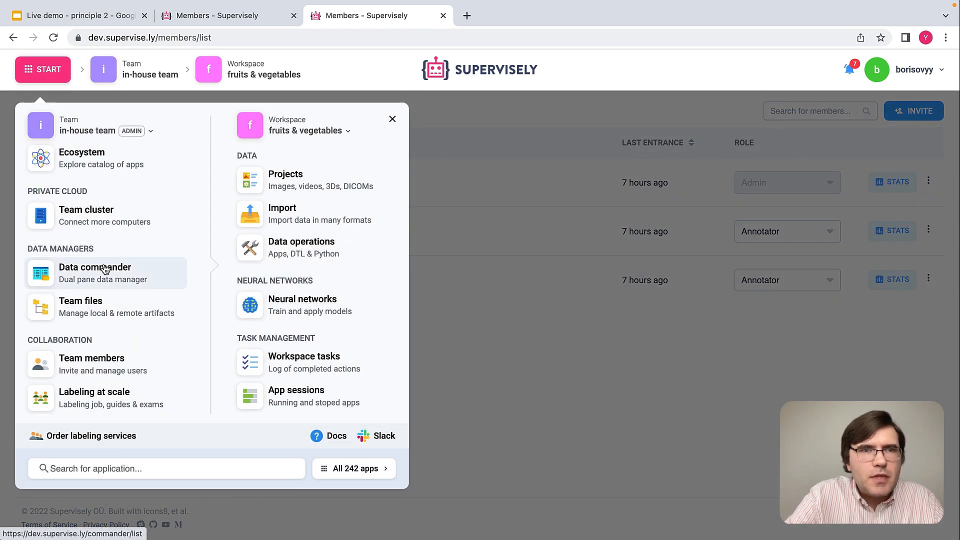
left_click(107, 392)
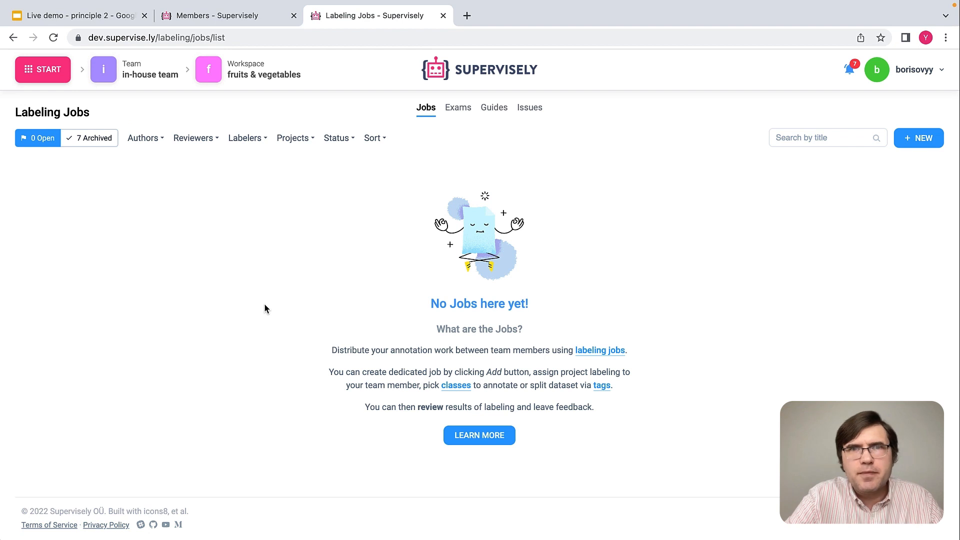
- Start a new labeling job titled 'Lemons labeling job'
left_click(921, 138)
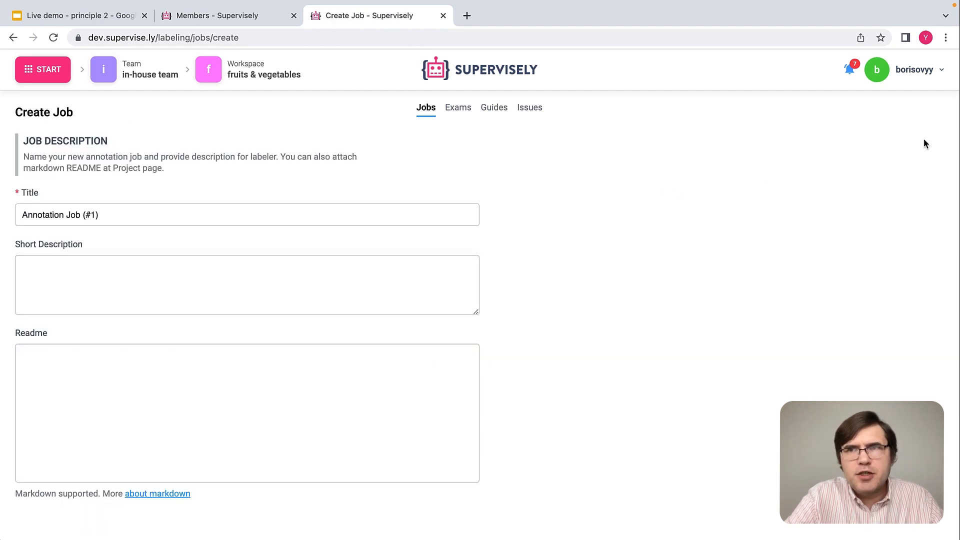
triple_click(132, 211)
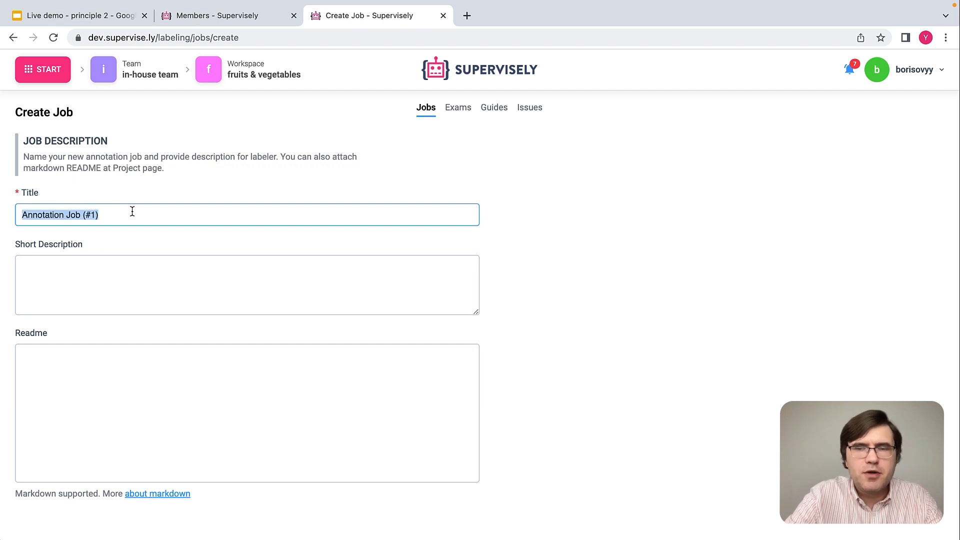
type("Lemons labeling job")
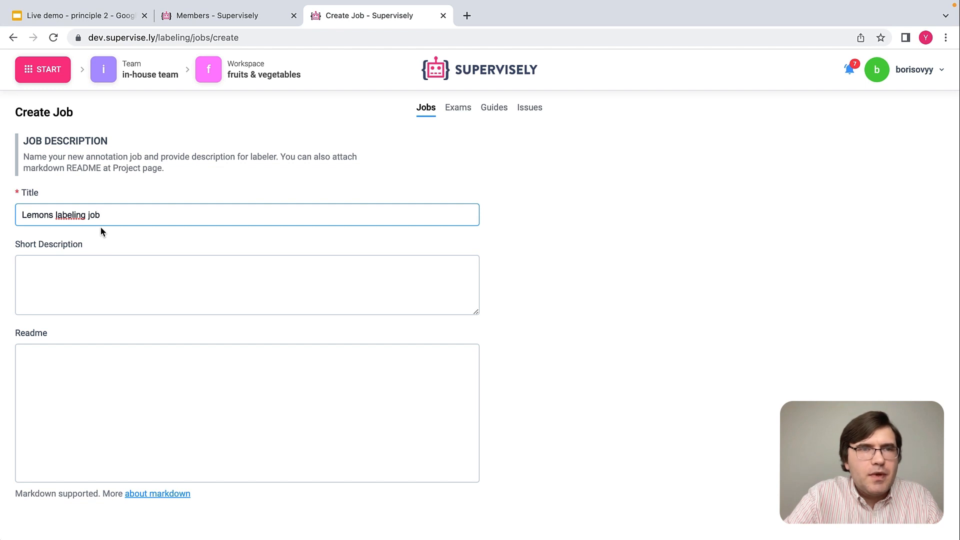
left_click(92, 266)
scroll(93, 268, "down", 2)
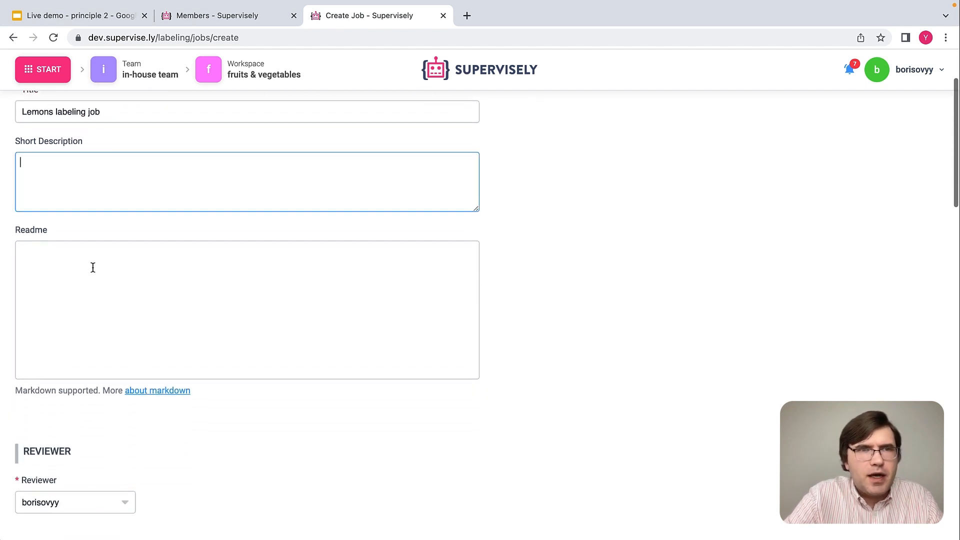
- Replace the admin with the first annotator as the job's assigned labeler
left_click(63, 248)
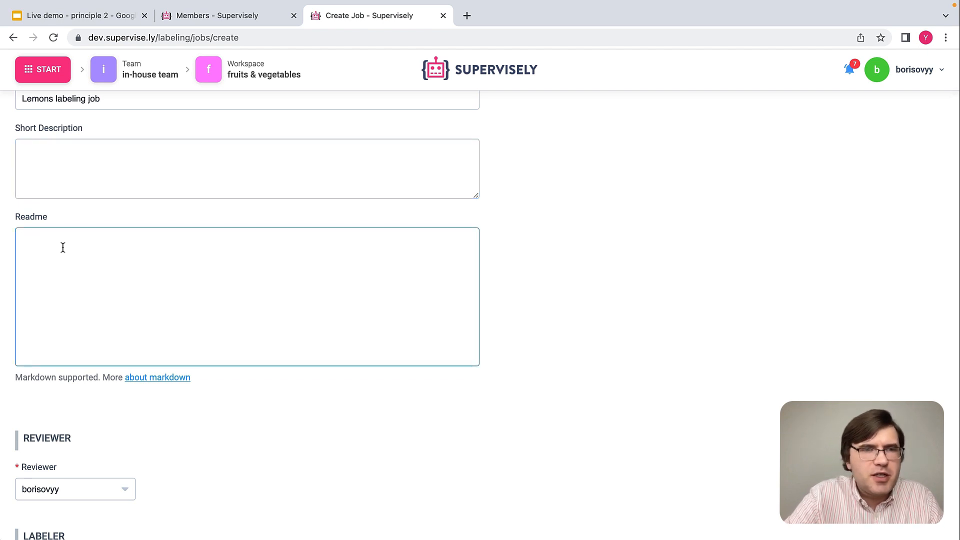
scroll(62, 247, "down", 6)
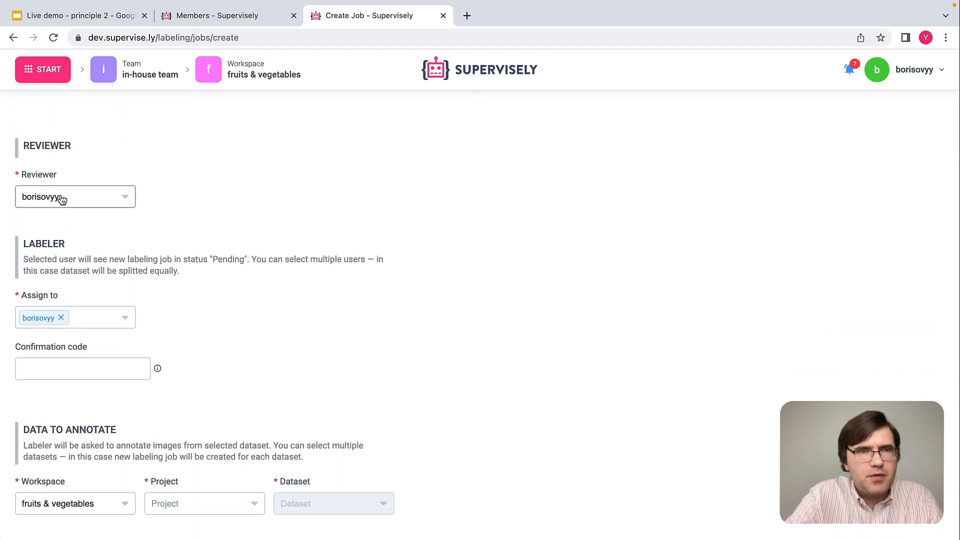
scroll(210, 265, "down", 3)
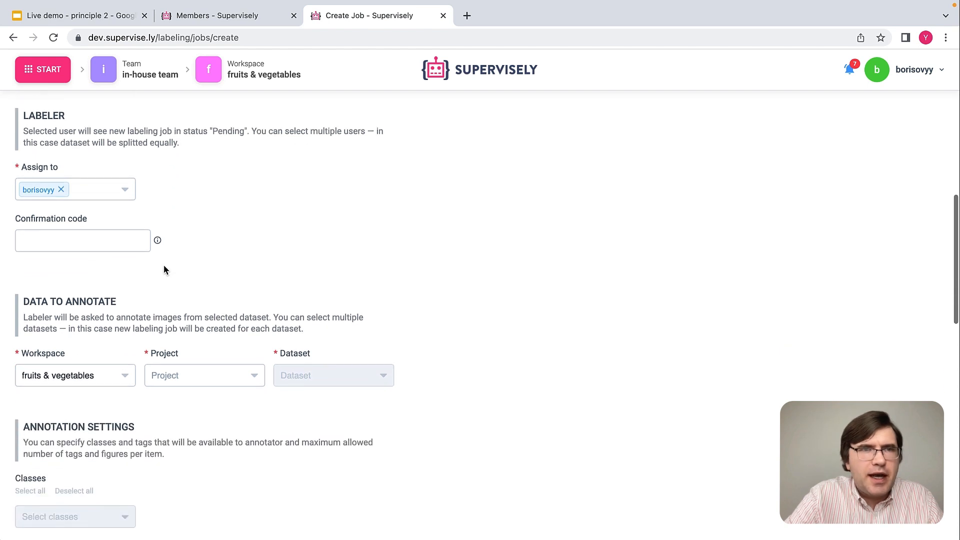
left_click(62, 190)
left_click(78, 192)
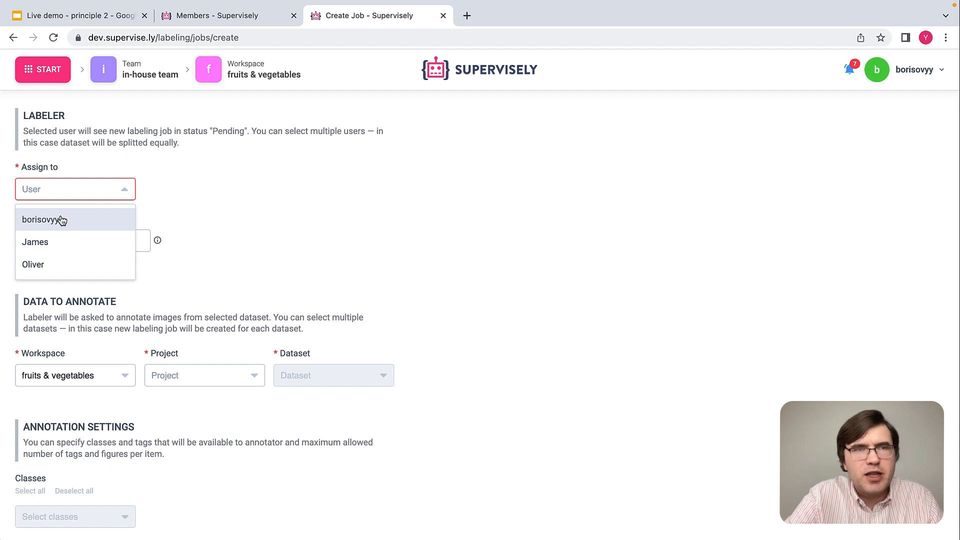
left_click(48, 243)
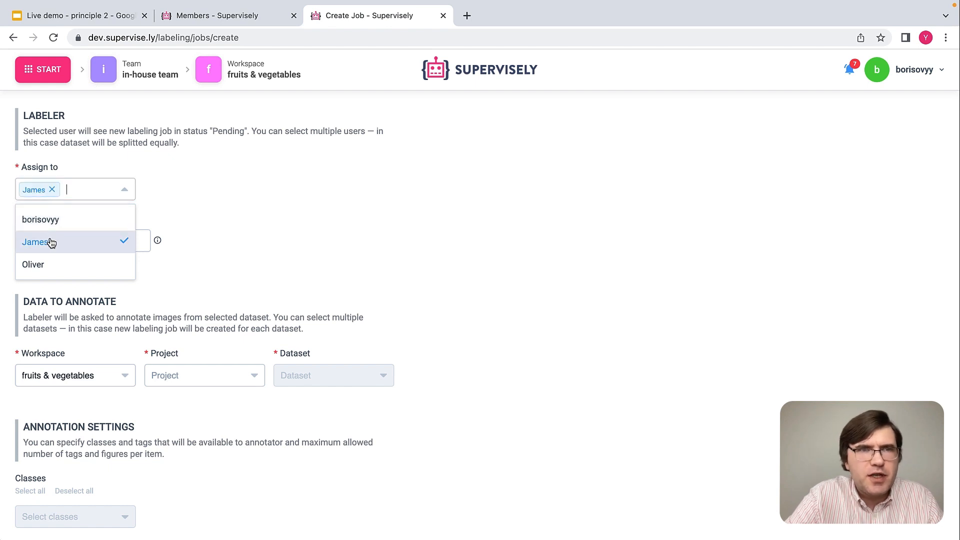
left_click(212, 208)
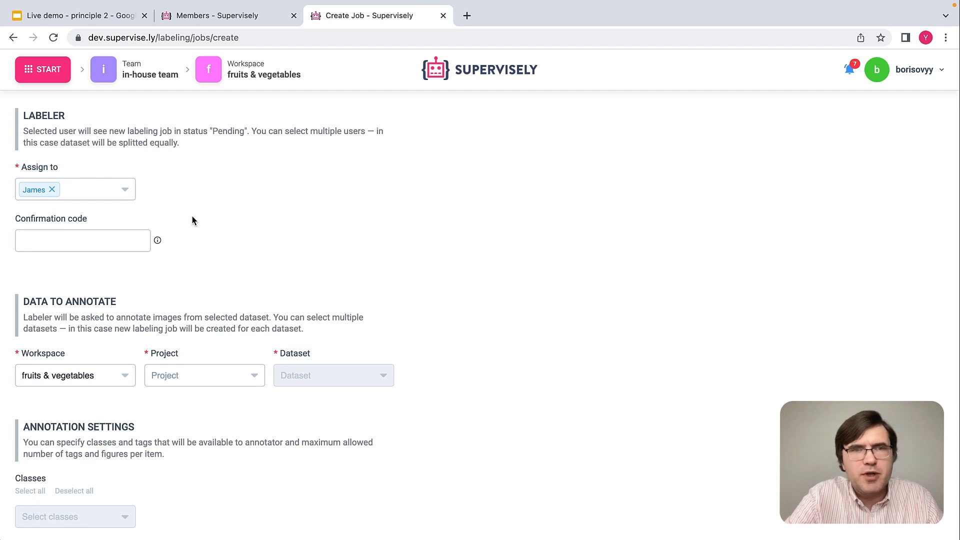
scroll(193, 220, "down", 3)
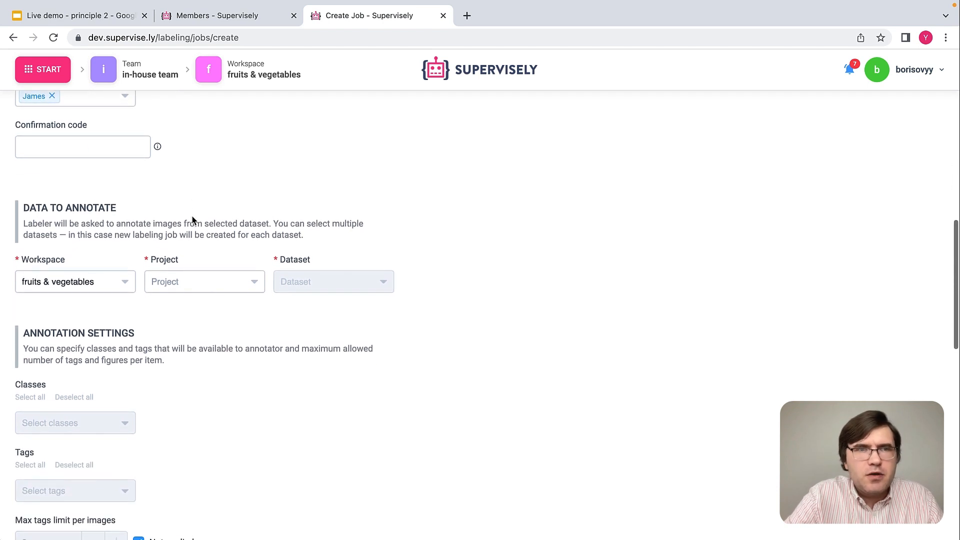
- Set the job's project to 'fruits & veg - part 1' and dataset to ds1
left_click(199, 287)
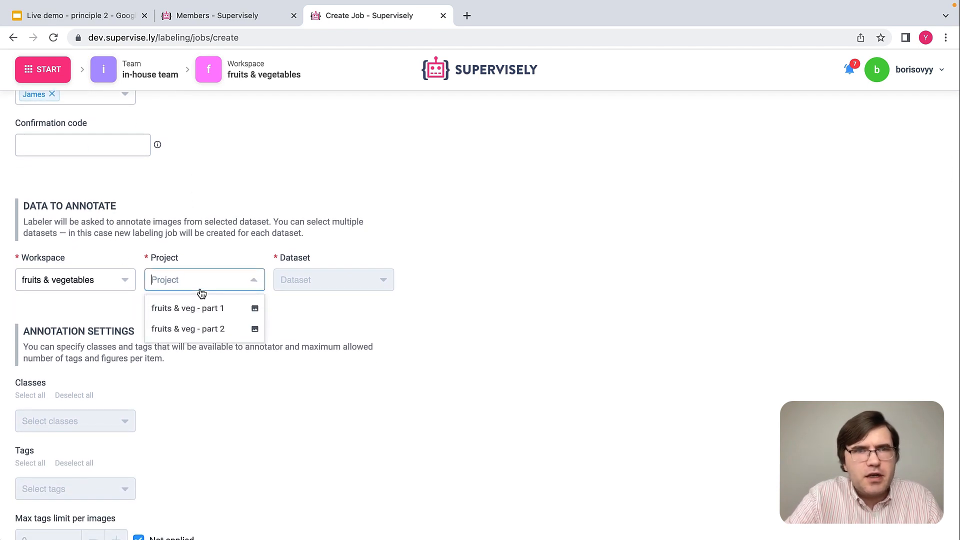
left_click(185, 311)
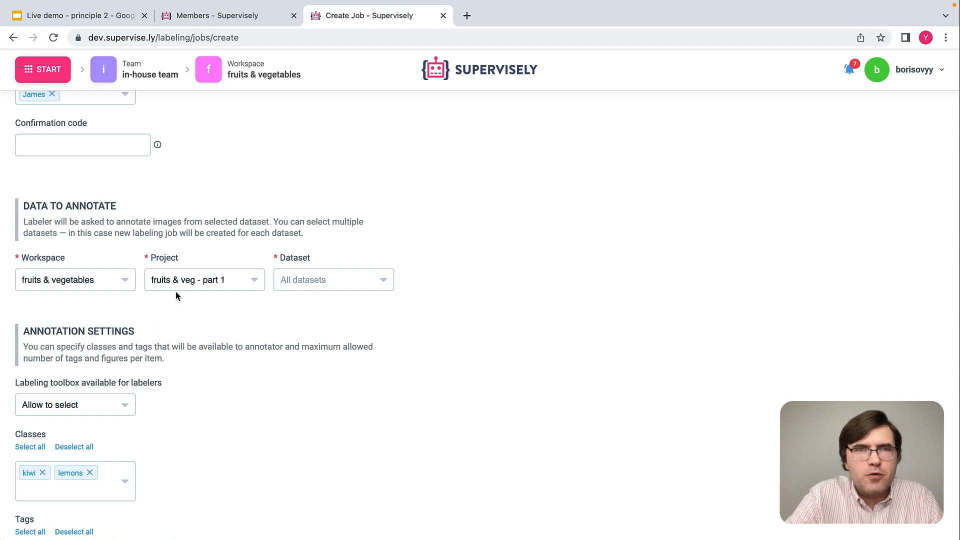
left_click(300, 282)
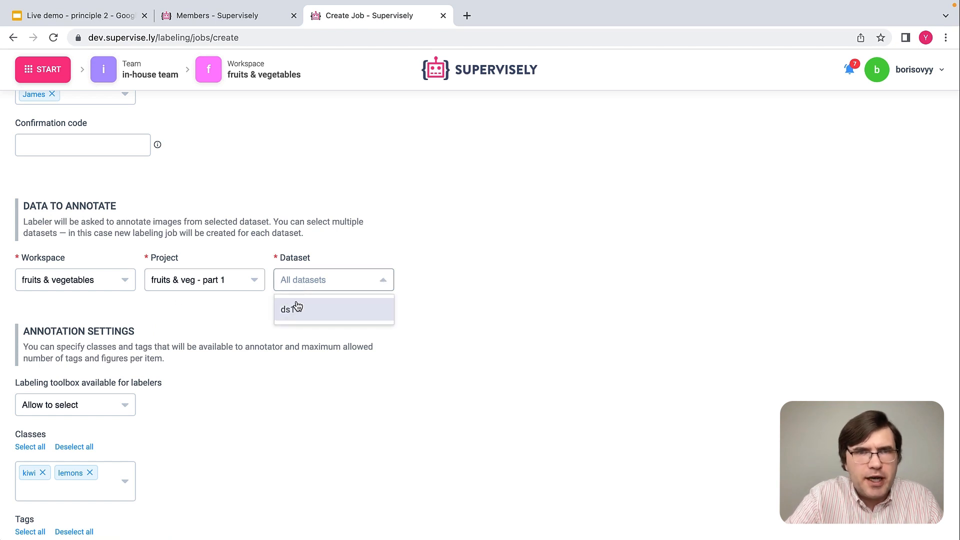
left_click(300, 308)
left_click(441, 329)
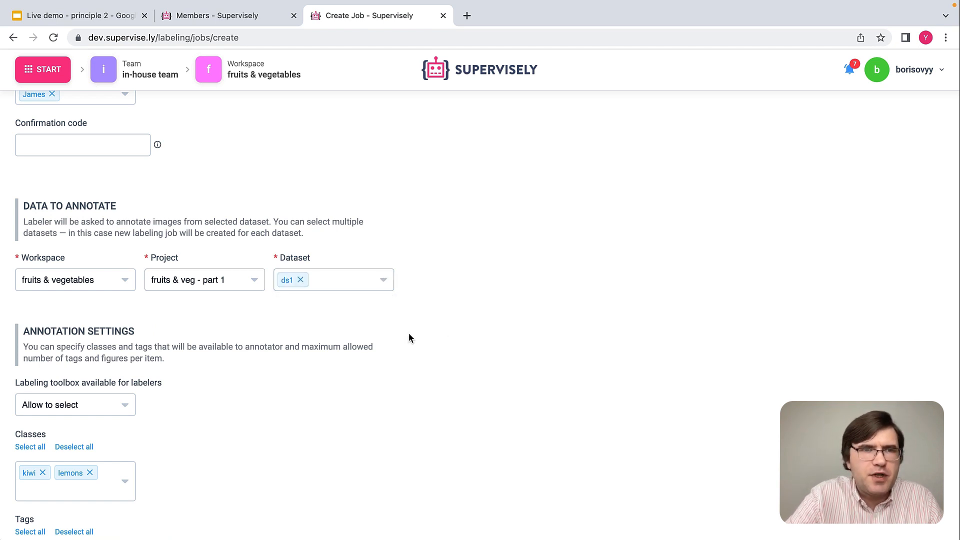
scroll(261, 353, "down", 2)
scroll(261, 353, "down", 1)
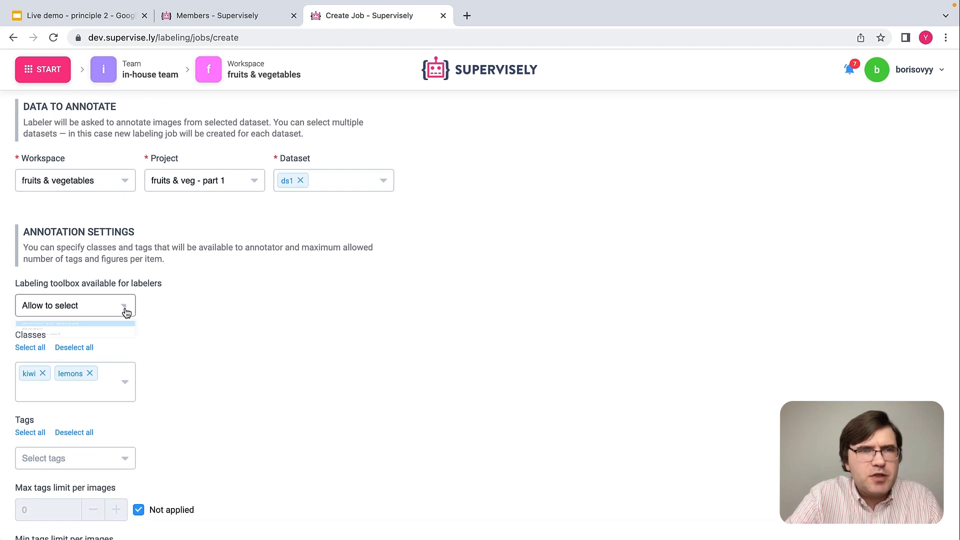
- Use the Basic toolbox, remove the kiwi class, and keep labelers seeing only their own figures
left_click(124, 309)
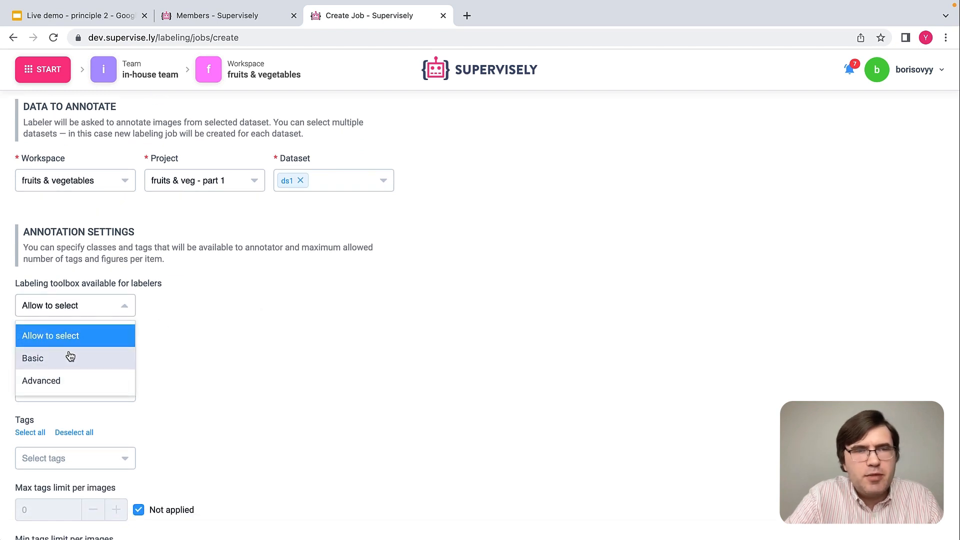
left_click(51, 357)
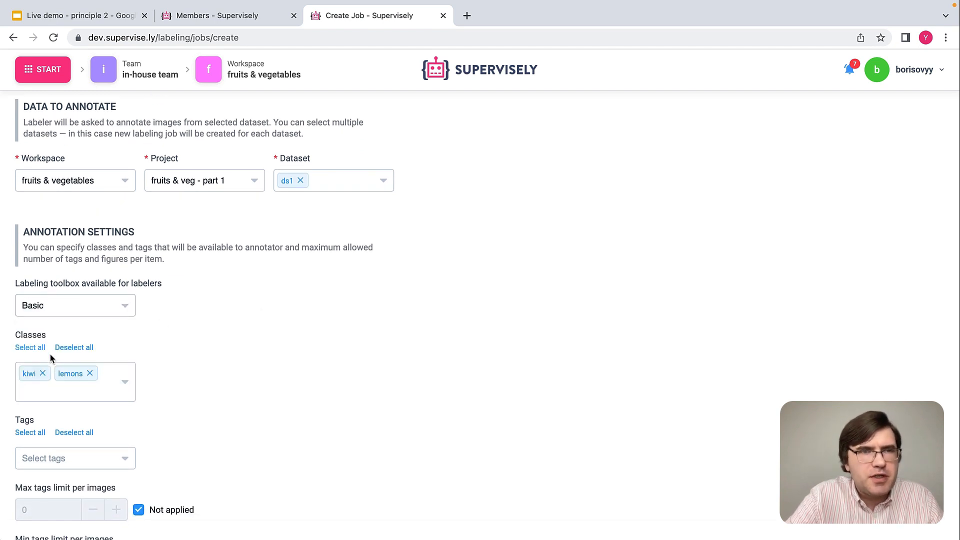
scroll(217, 348, "down", 3)
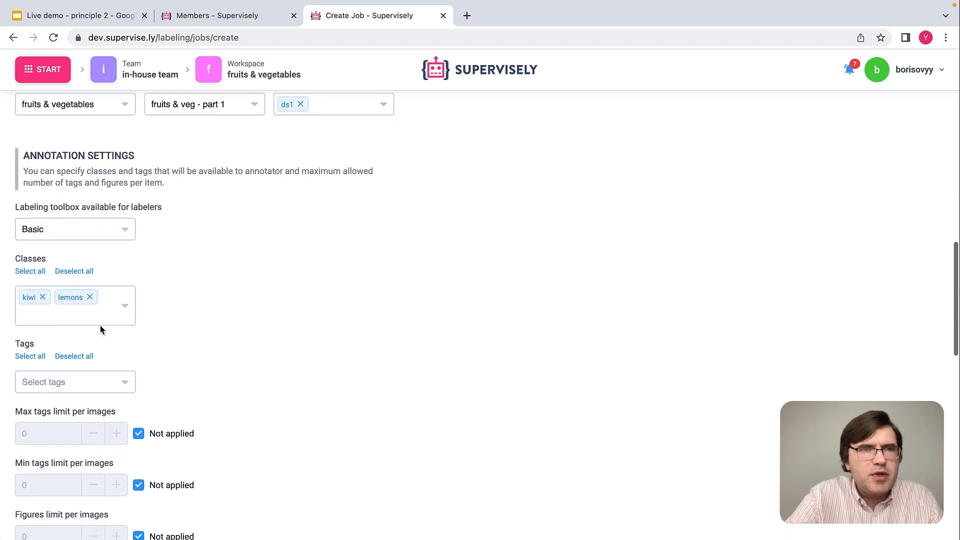
left_click(42, 297)
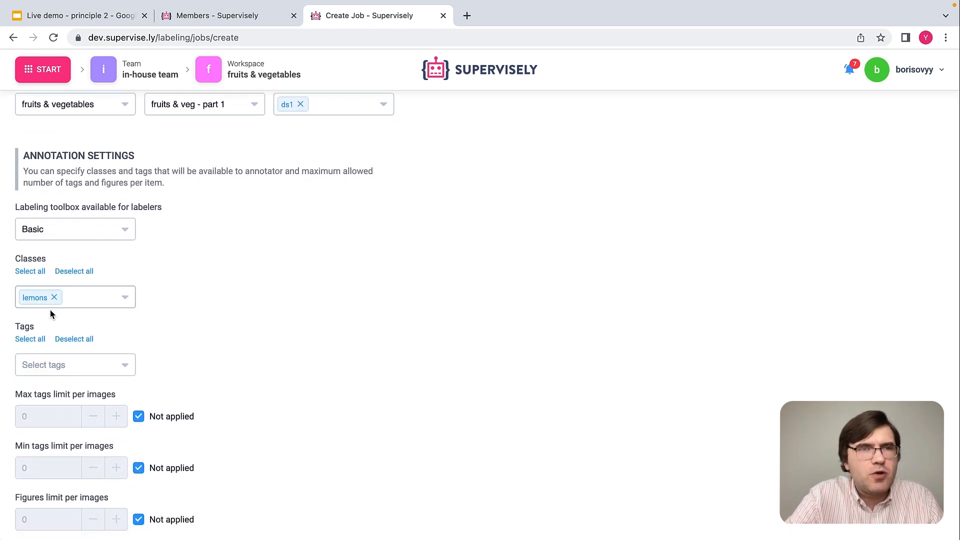
scroll(197, 328, "down", 10)
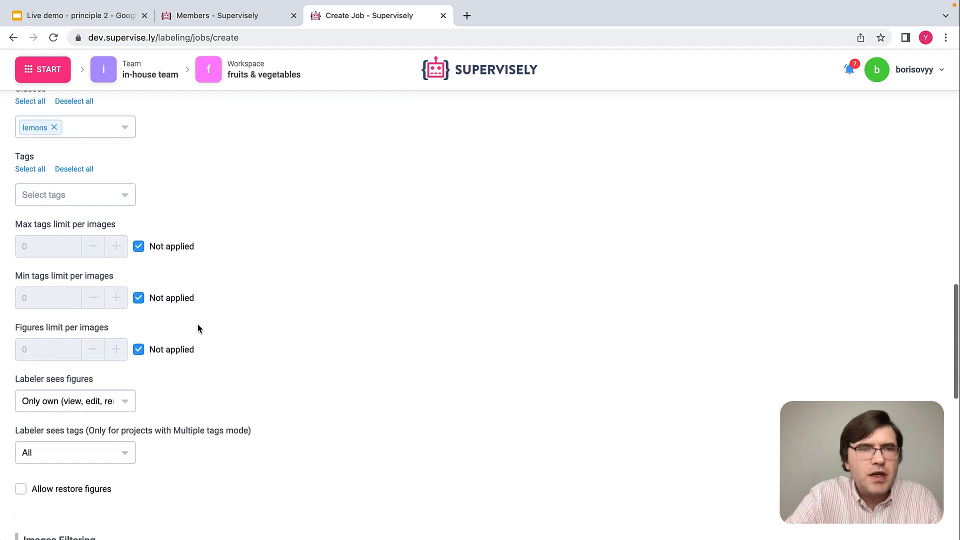
left_click(104, 313)
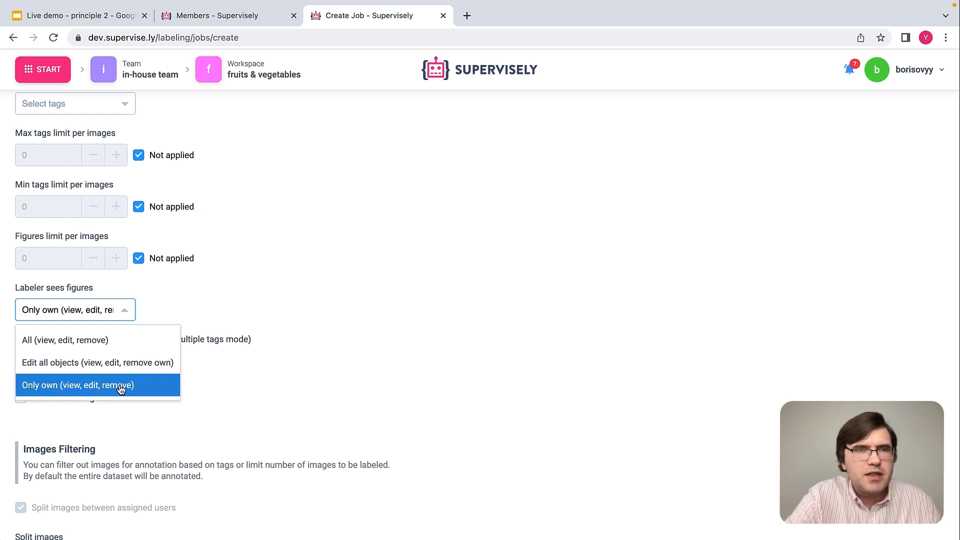
left_click(73, 389)
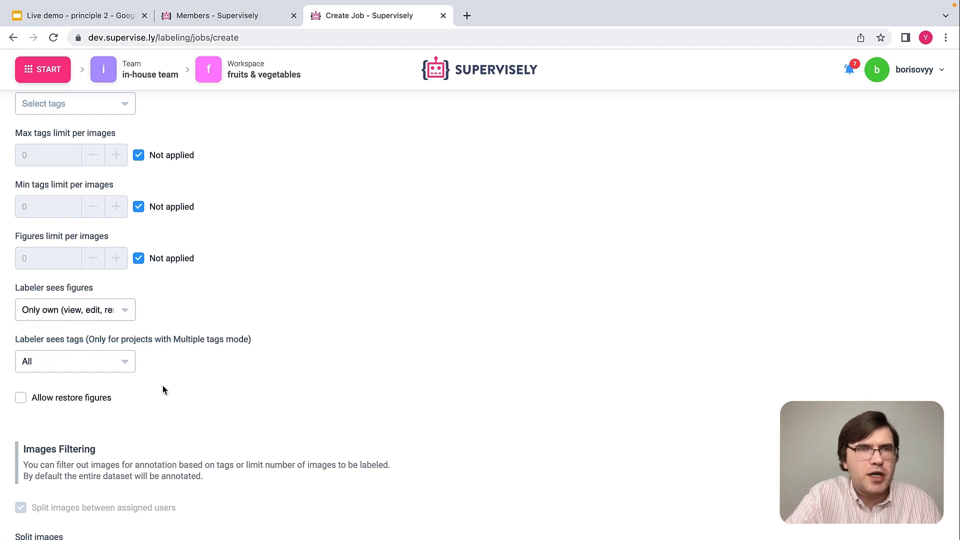
scroll(164, 390, "down", 10)
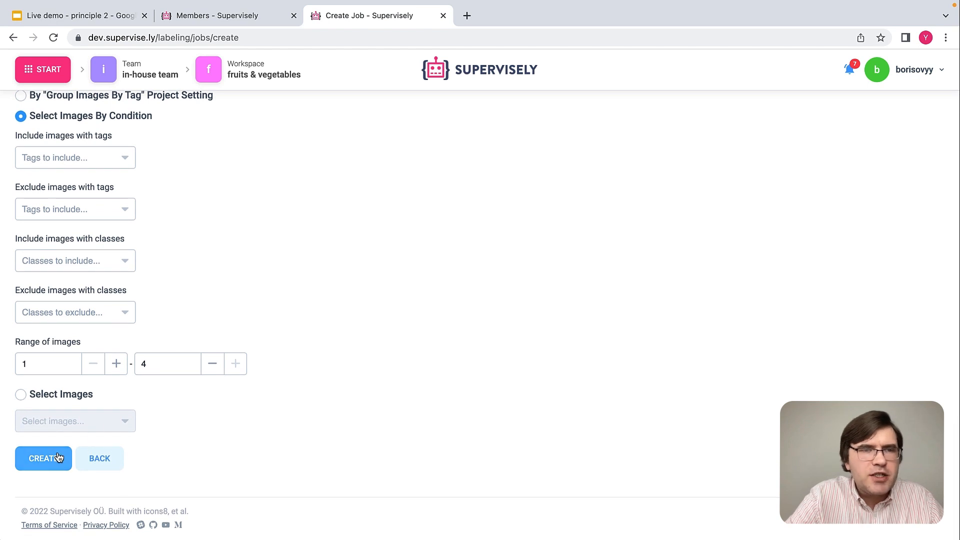
- Create the Lemons labeling job, check its creator and assignee, and show its Clone options
left_click(46, 456)
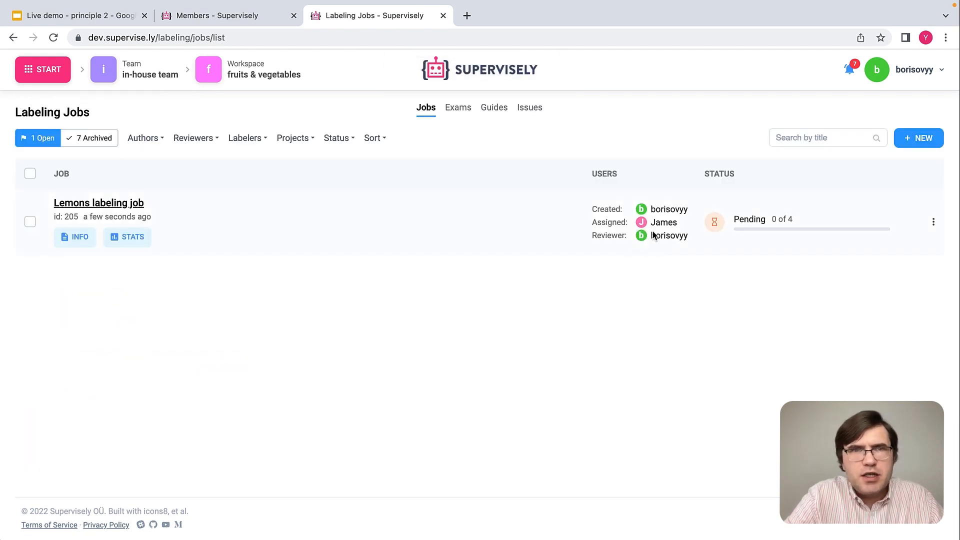
double_click(664, 211)
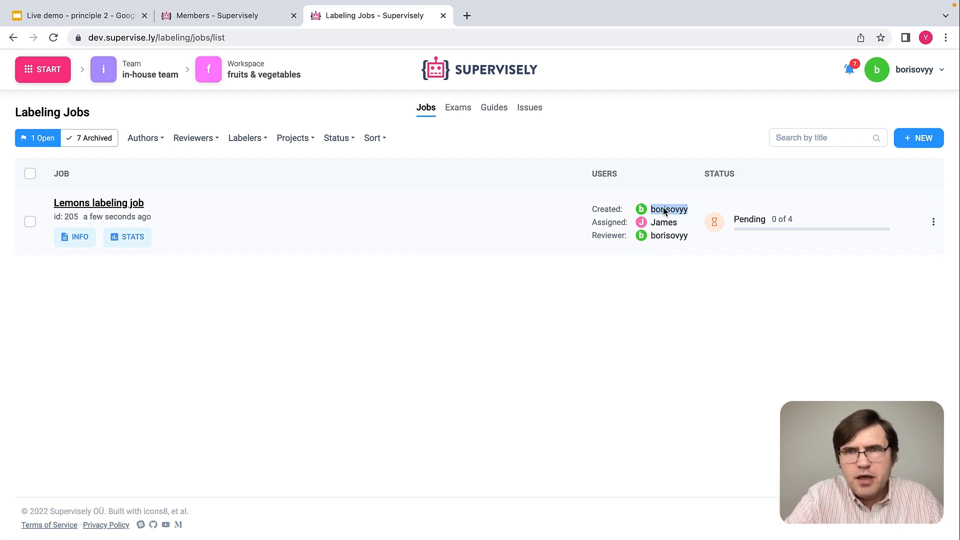
double_click(662, 224)
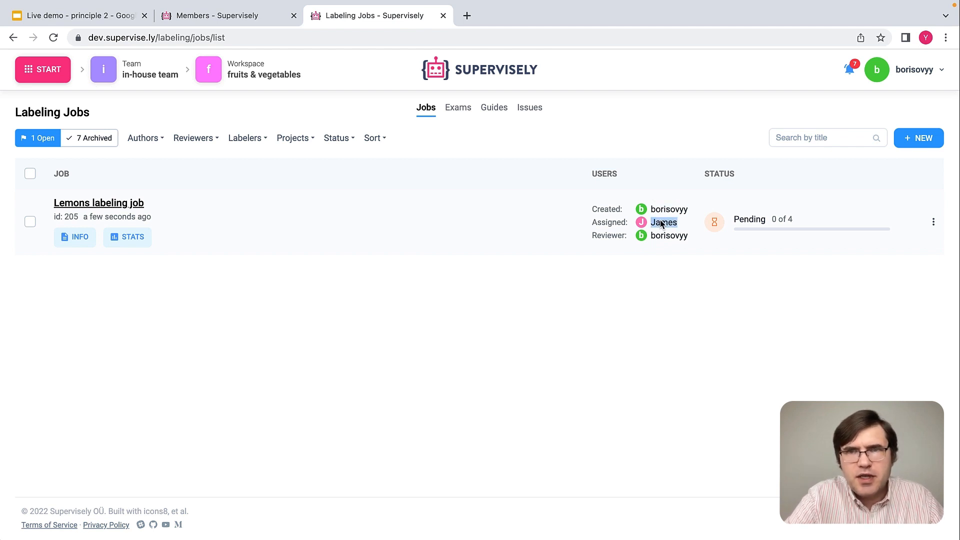
left_click(668, 236)
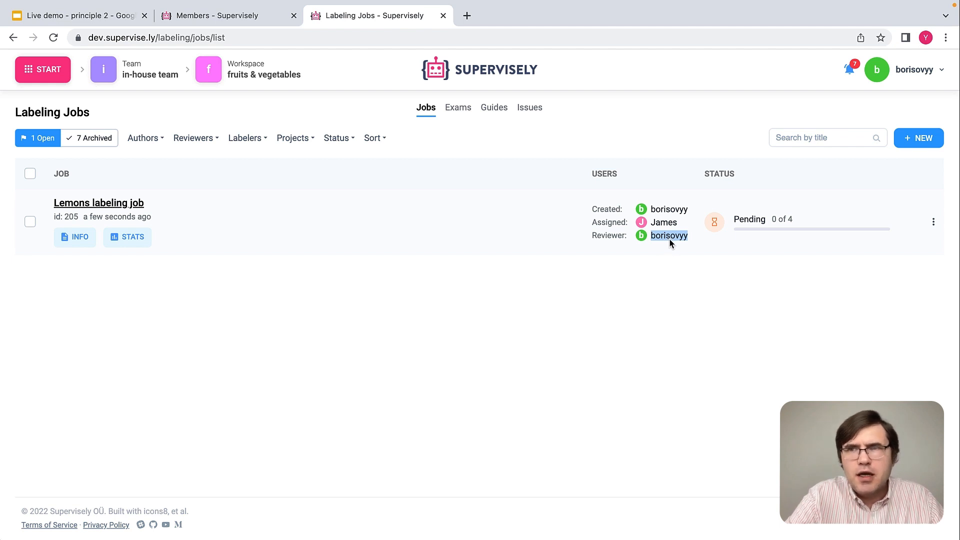
left_click(934, 222)
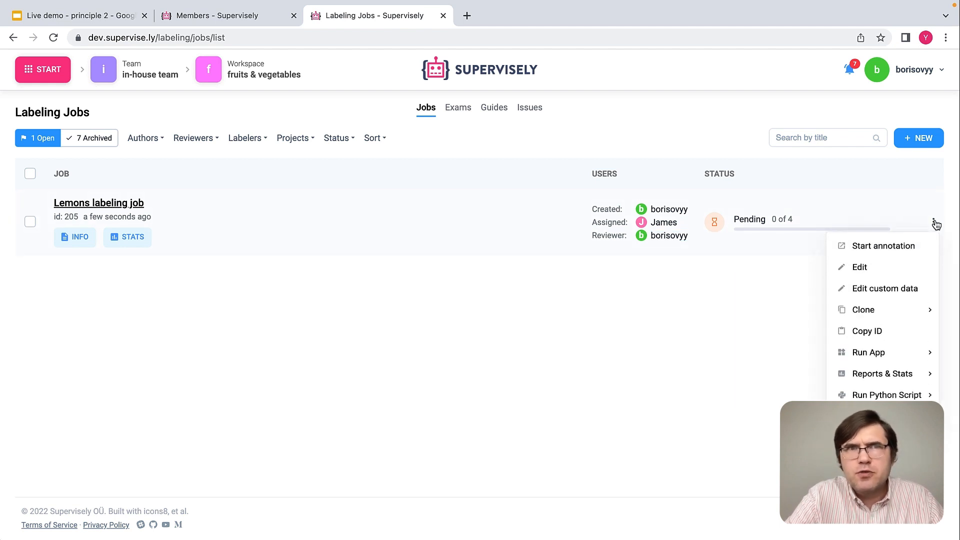
mouse_move(880, 313)
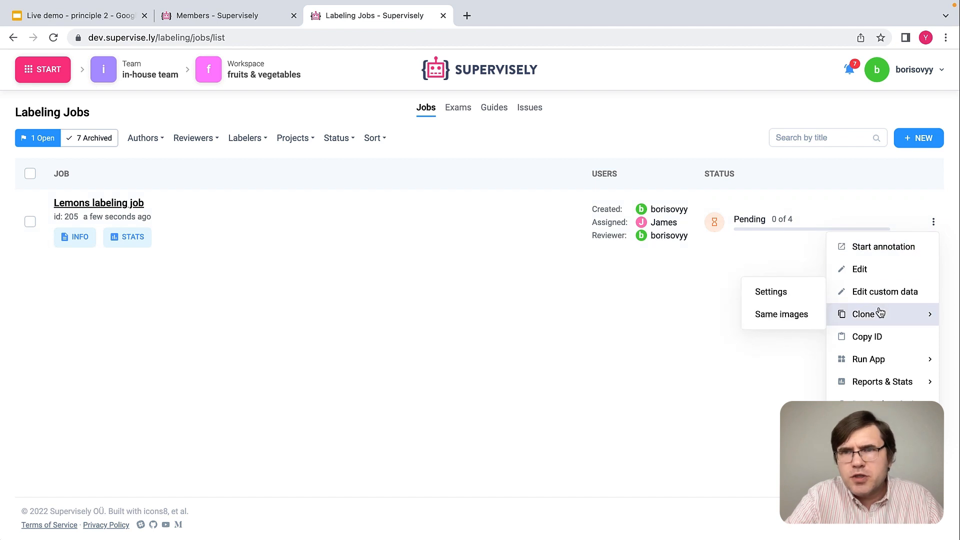
- Clone the job with the same images and retitle it 'Kiwi labeling job'
left_click(789, 320)
left_click(232, 284)
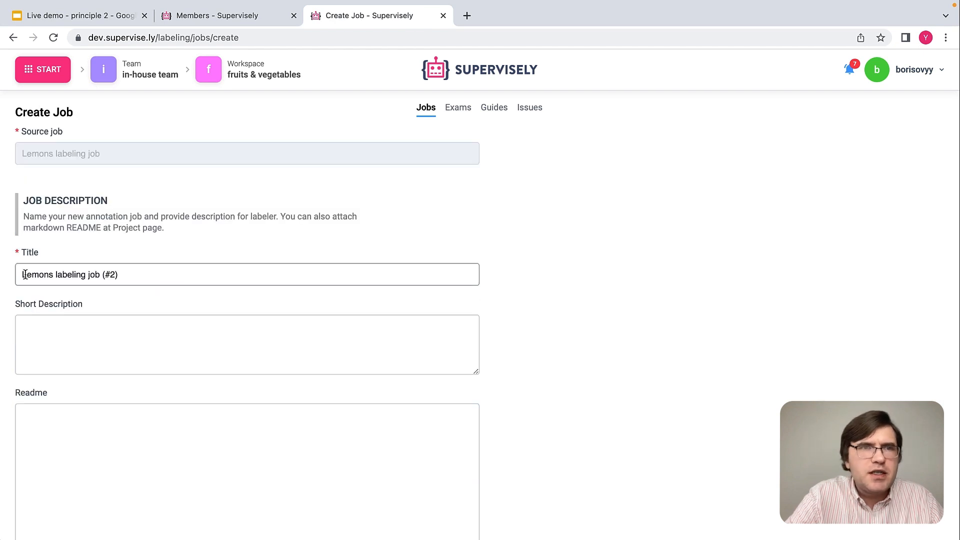
double_click(37, 274)
type("Ki")
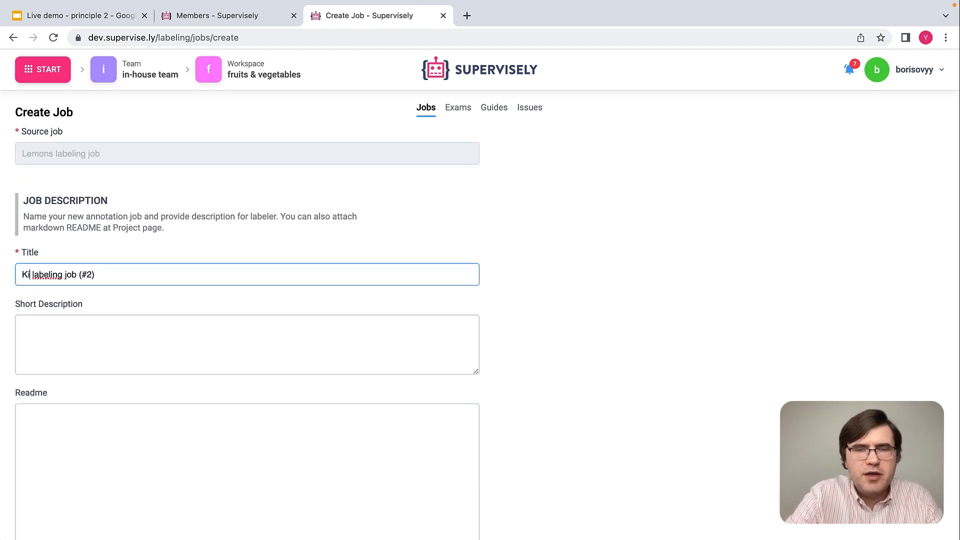
type("wi")
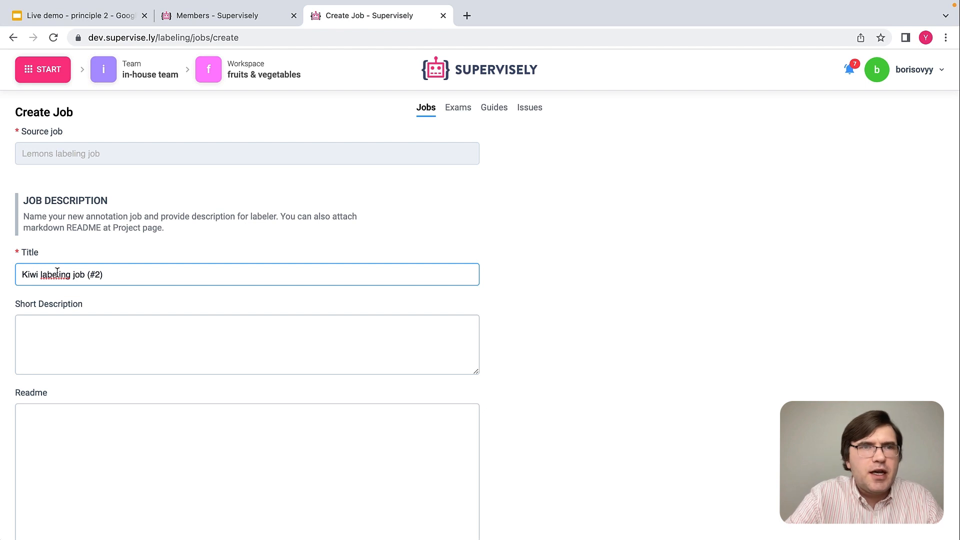
left_click(113, 274)
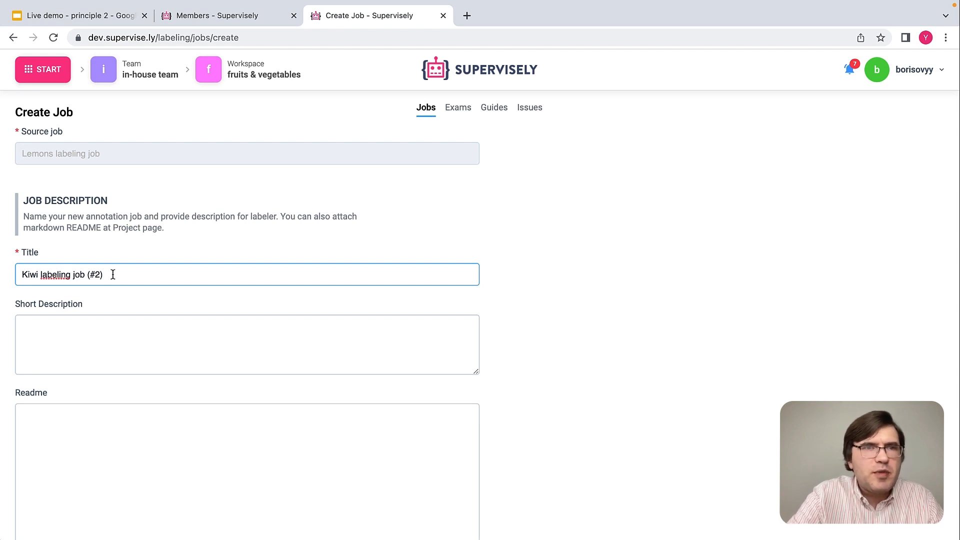
key("BackSpace")
key("BackSpace")
key("BackSpace")
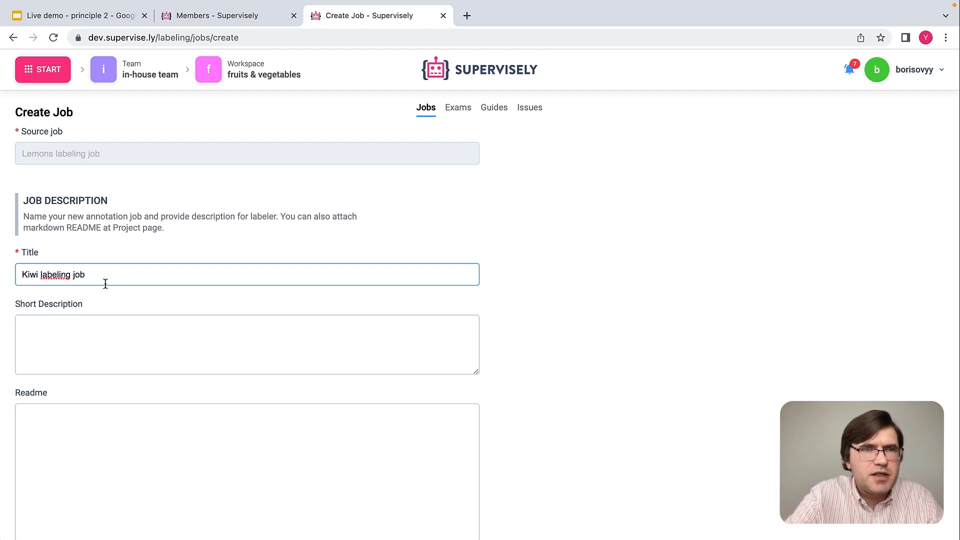
- Reassign the cloned job to the other labeler
scroll(95, 337, "down", 7)
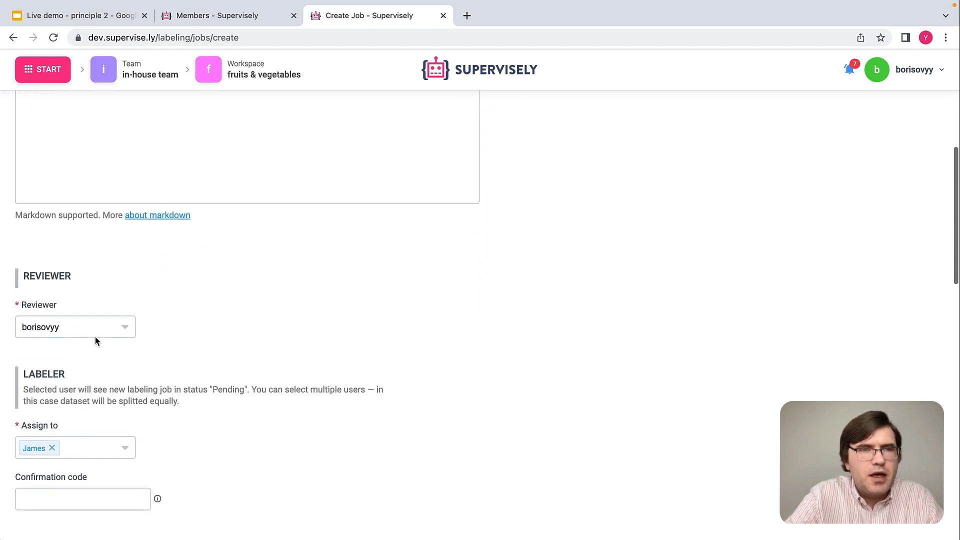
scroll(95, 337, "down", 4)
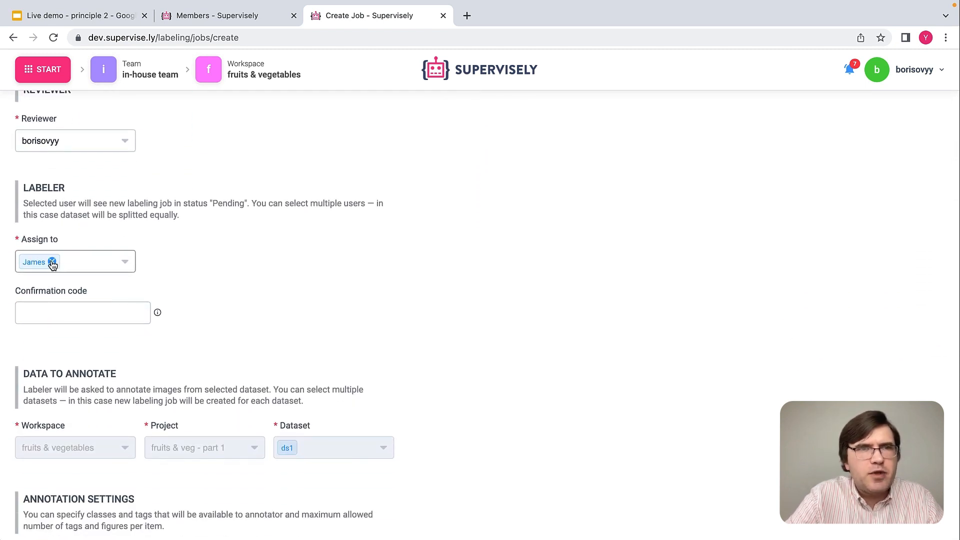
left_click(52, 262)
left_click(52, 263)
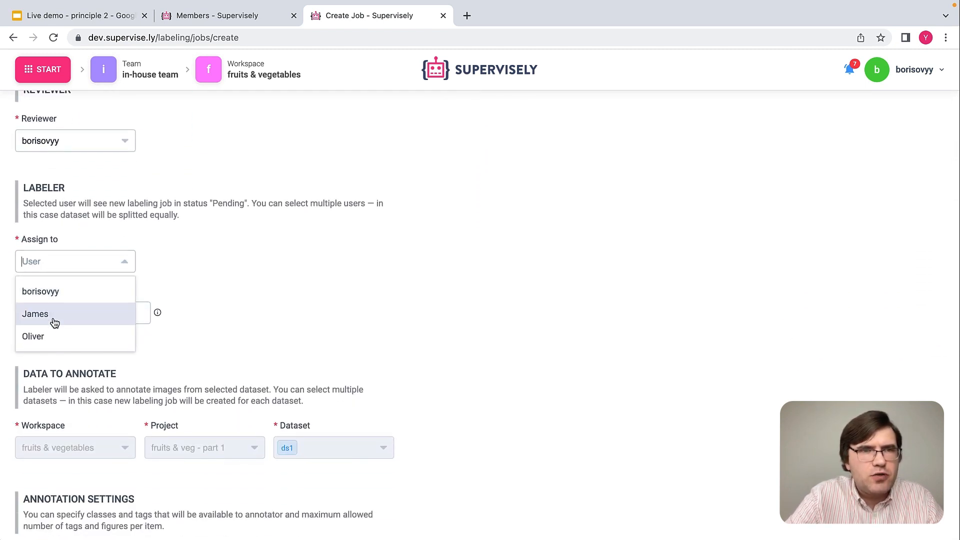
left_click(46, 340)
left_click(216, 322)
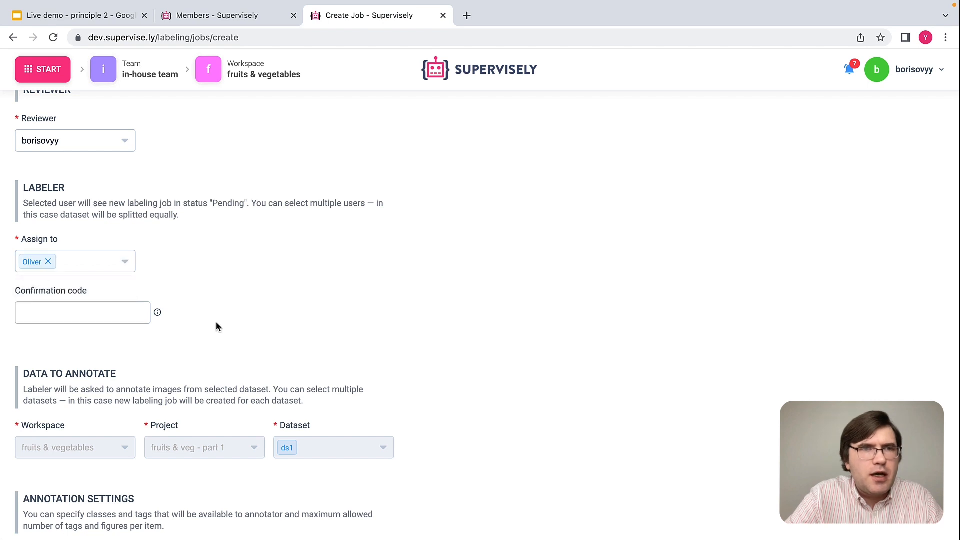
- Replace the lemons class with kiwi and create the job
scroll(216, 322, "up", 1)
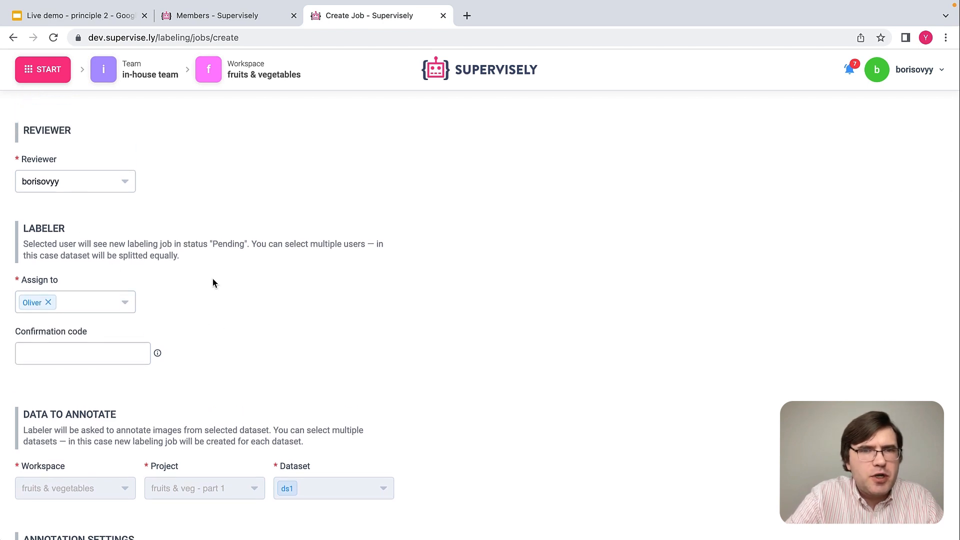
scroll(212, 278, "down", 5)
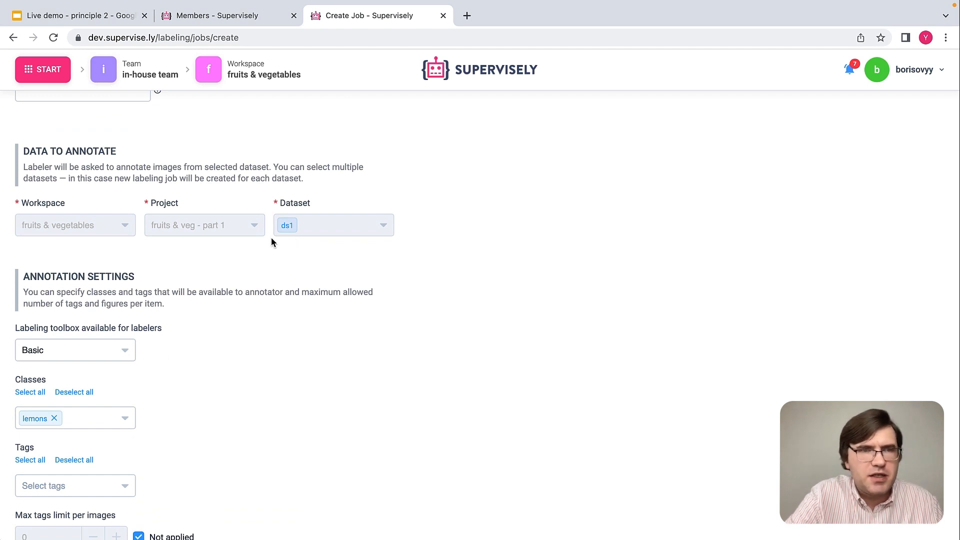
scroll(272, 240, "down", 3)
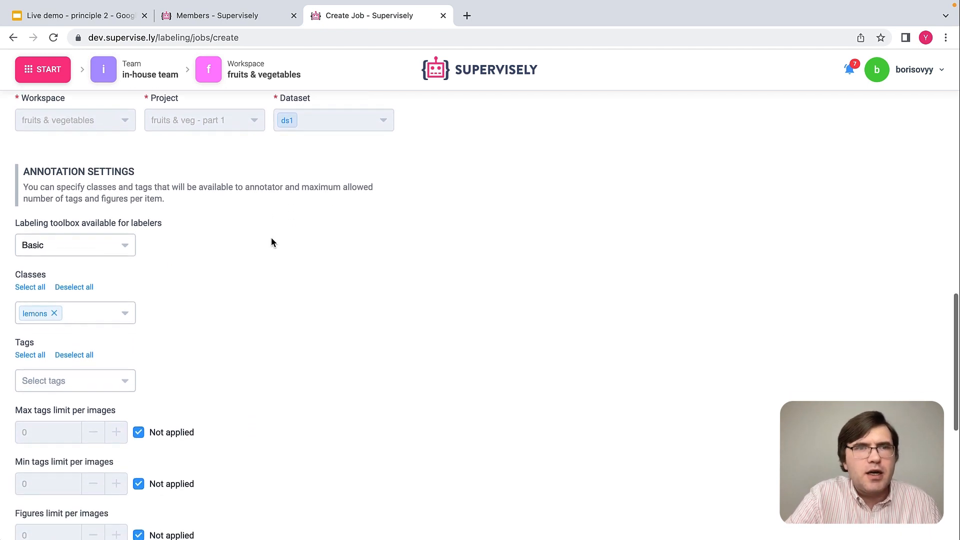
scroll(272, 238, "down", 1)
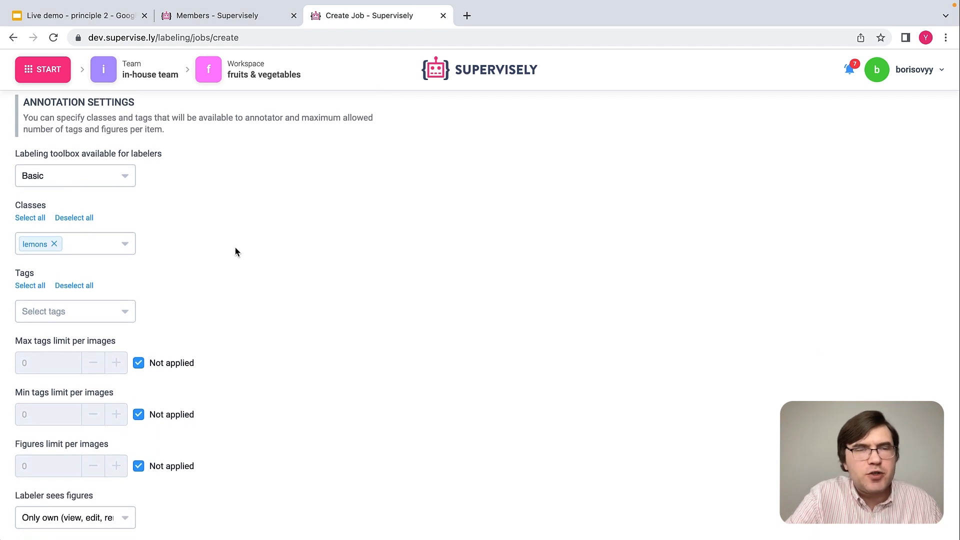
left_click(54, 244)
left_click(56, 247)
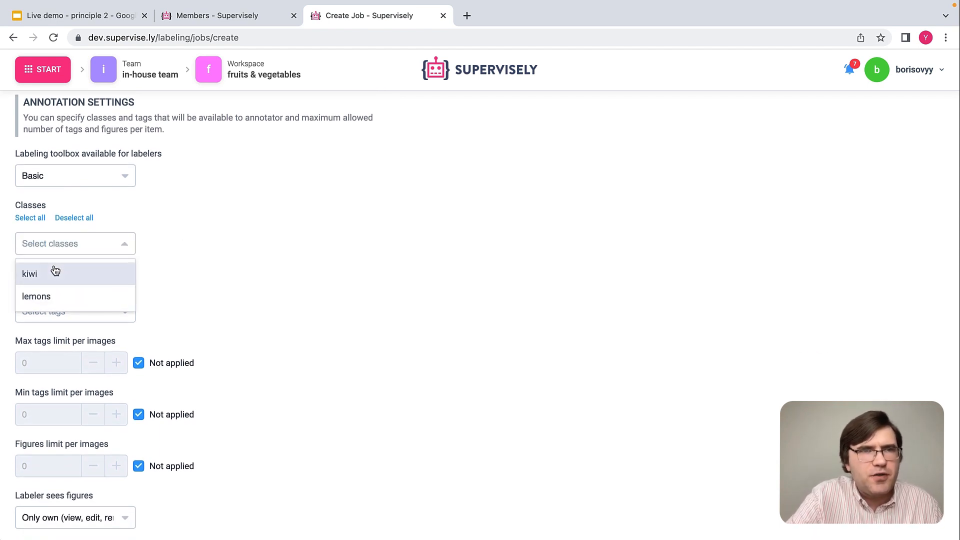
left_click(54, 273)
left_click(204, 291)
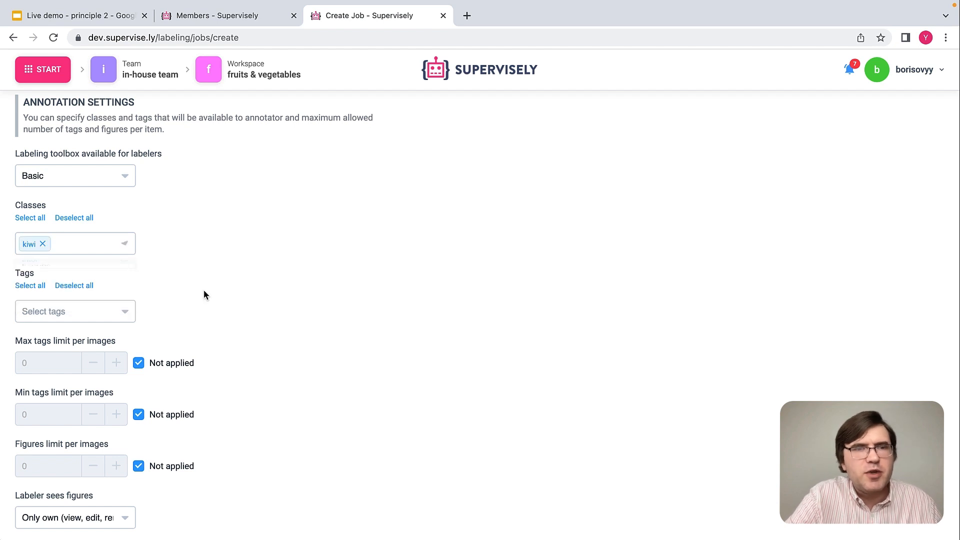
scroll(204, 295, "down", 3)
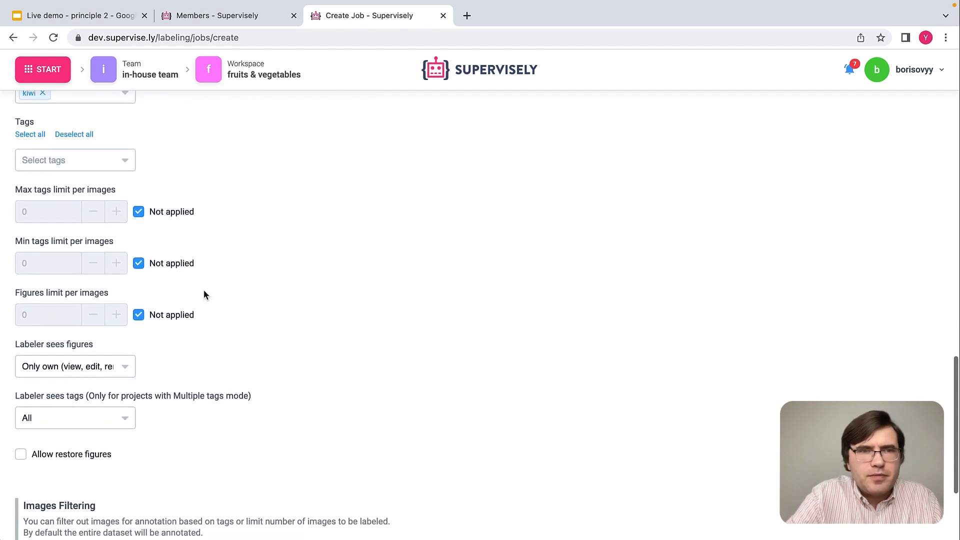
scroll(203, 289, "down", 3)
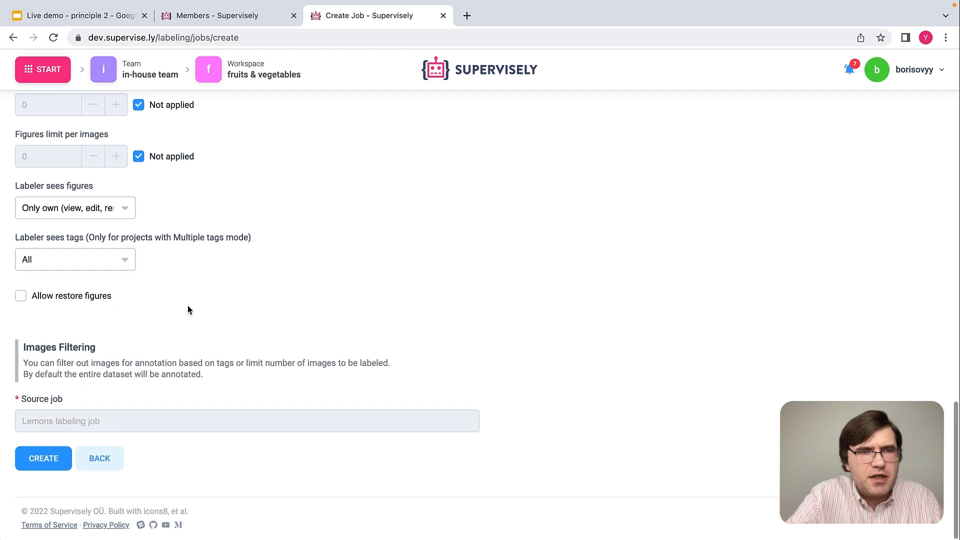
left_click(44, 456)
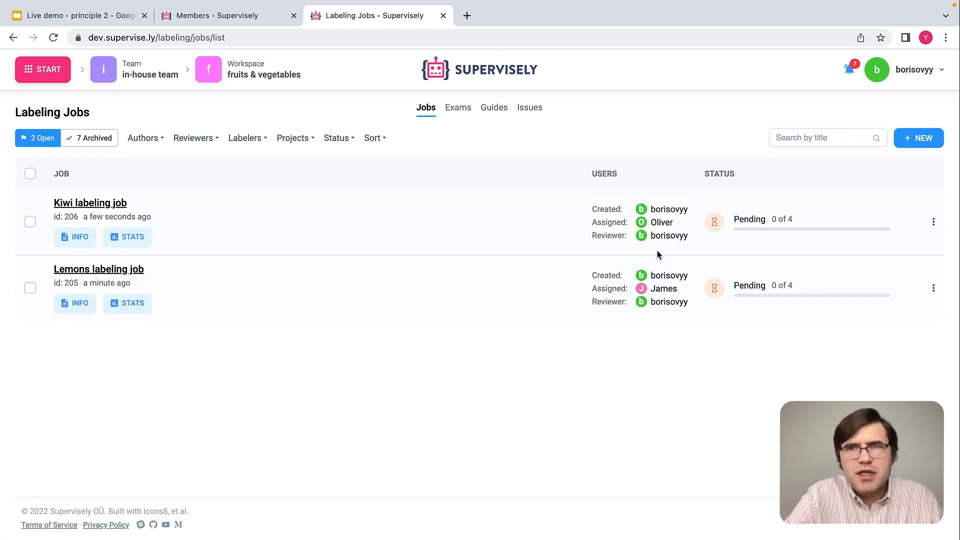
- Check the Kiwi job's creator and assigned labeler, then open the account dropdown
double_click(658, 212)
double_click(662, 225)
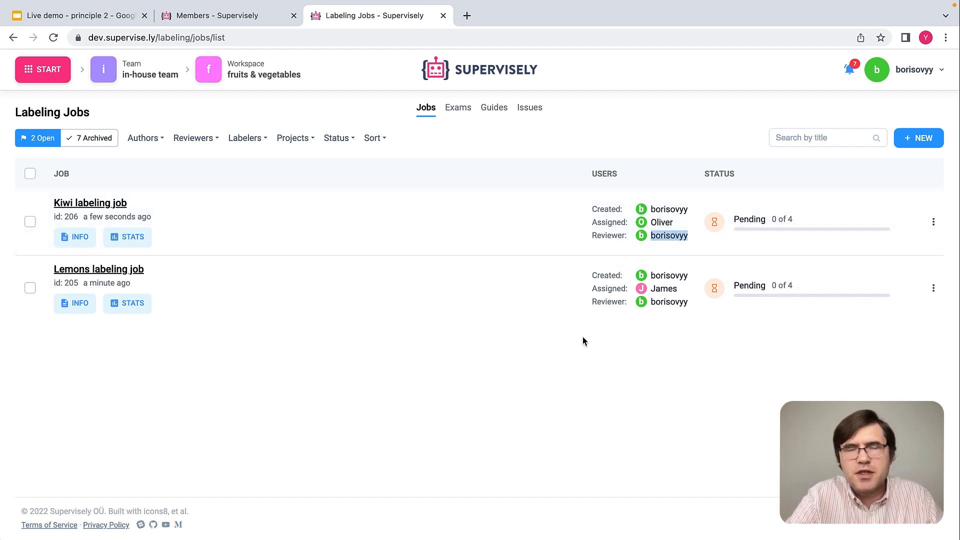
left_click(927, 71)
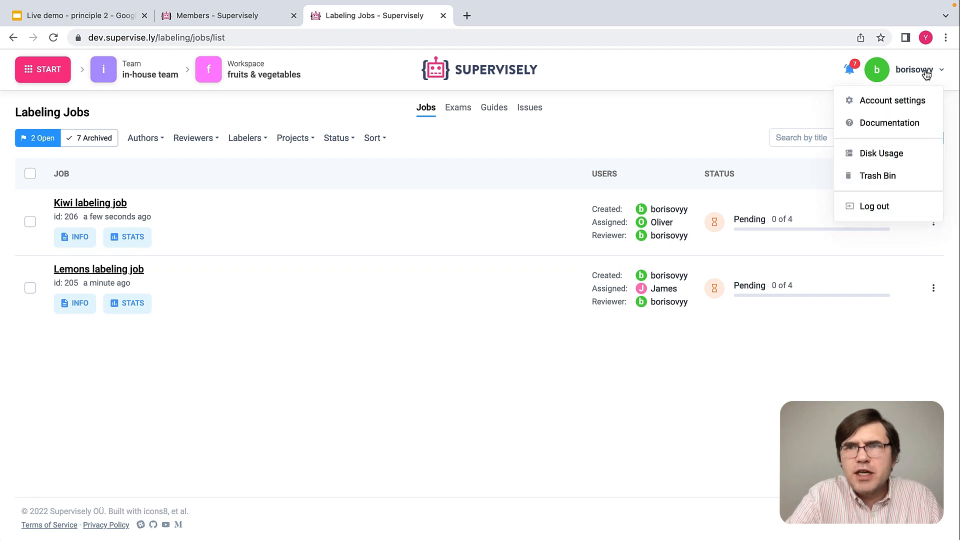
- Log out, sign in as the Lemons labeler with the saved login, and open the team list
left_click(875, 208)
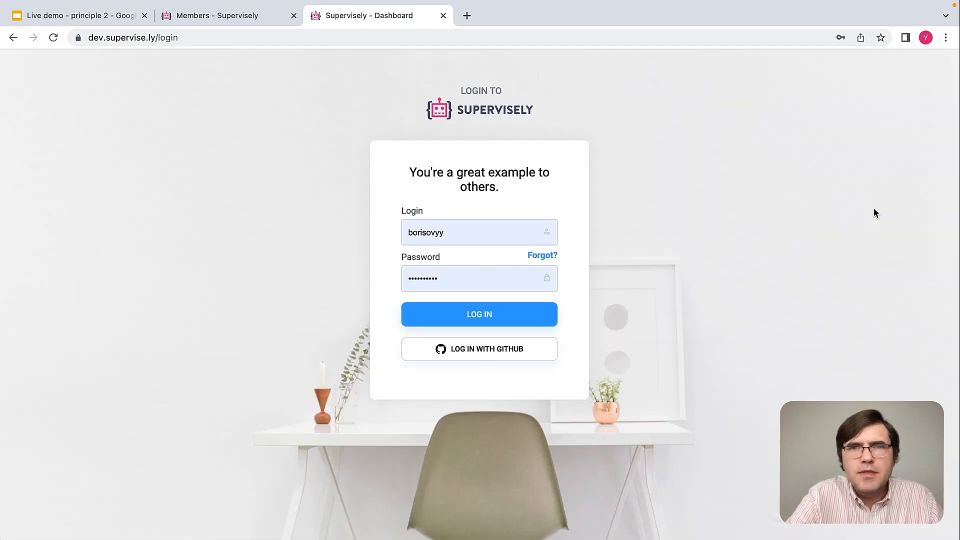
double_click(454, 240)
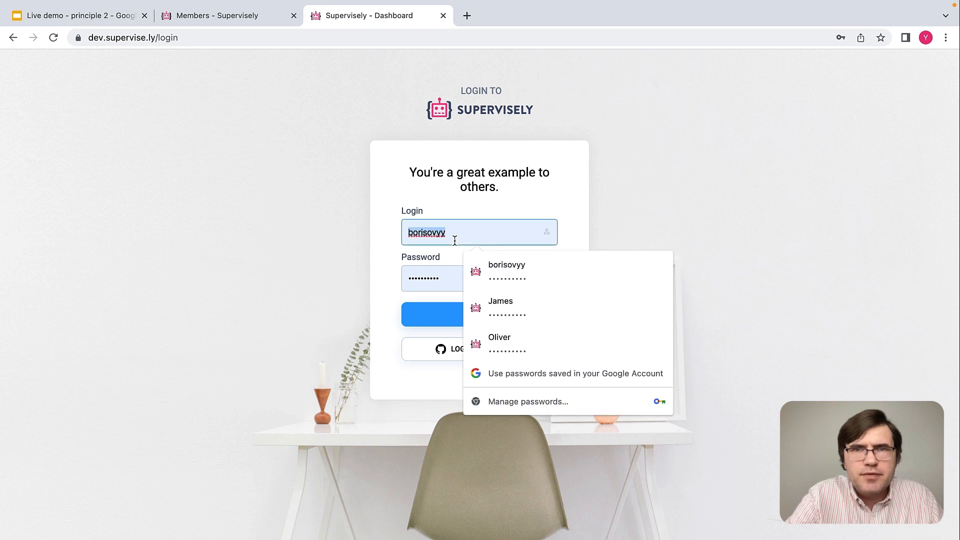
left_click(510, 309)
left_click(454, 315)
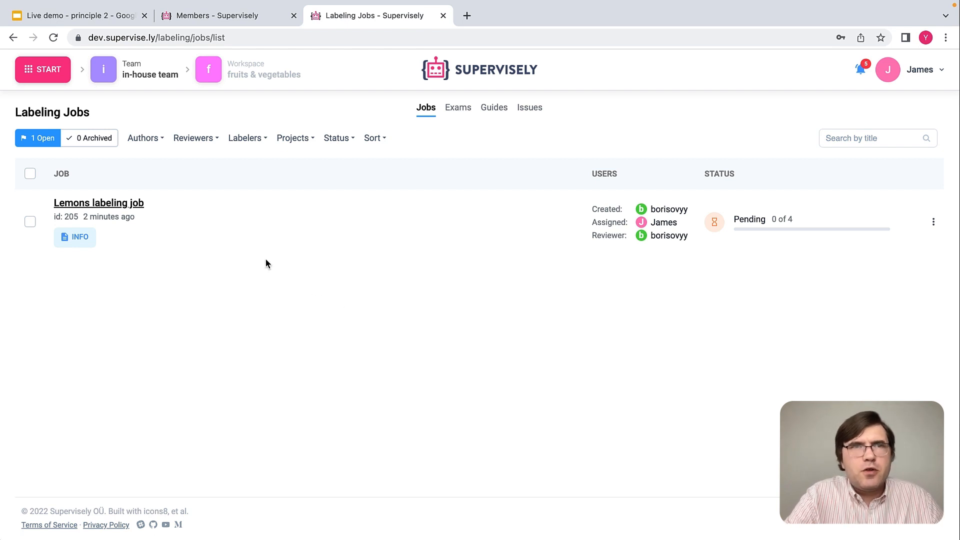
left_click(134, 76)
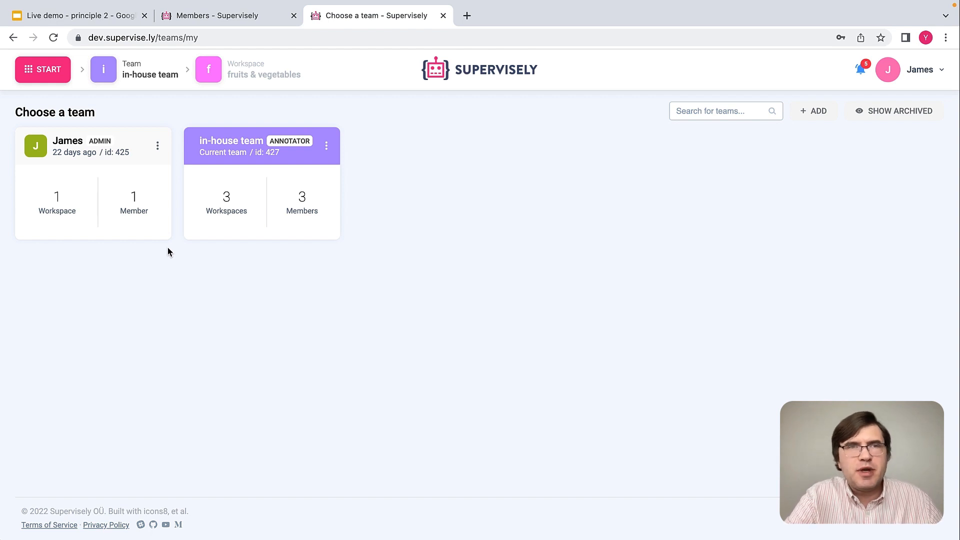
- Return to the in-house team's labeling jobs and open the Lemons labeling job
mouse_move(92, 176)
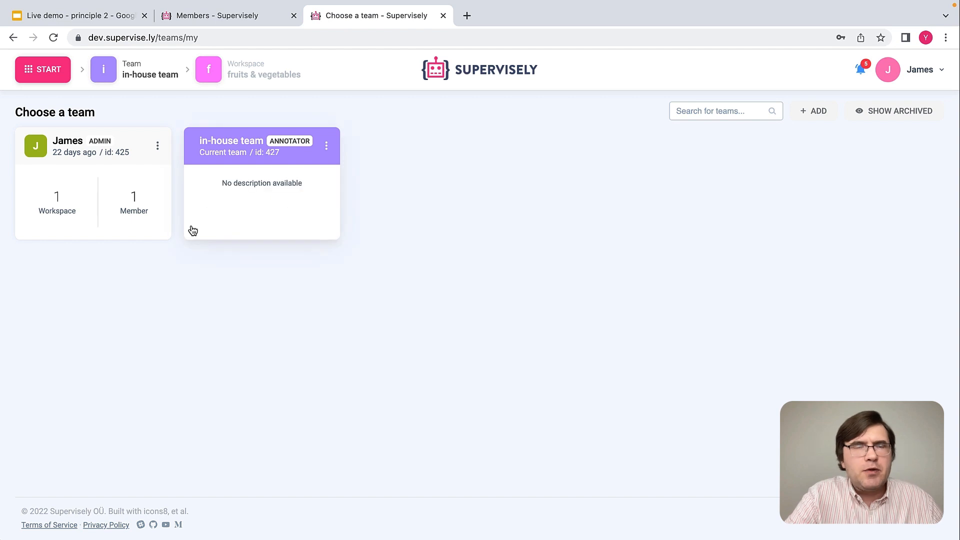
mouse_move(107, 155)
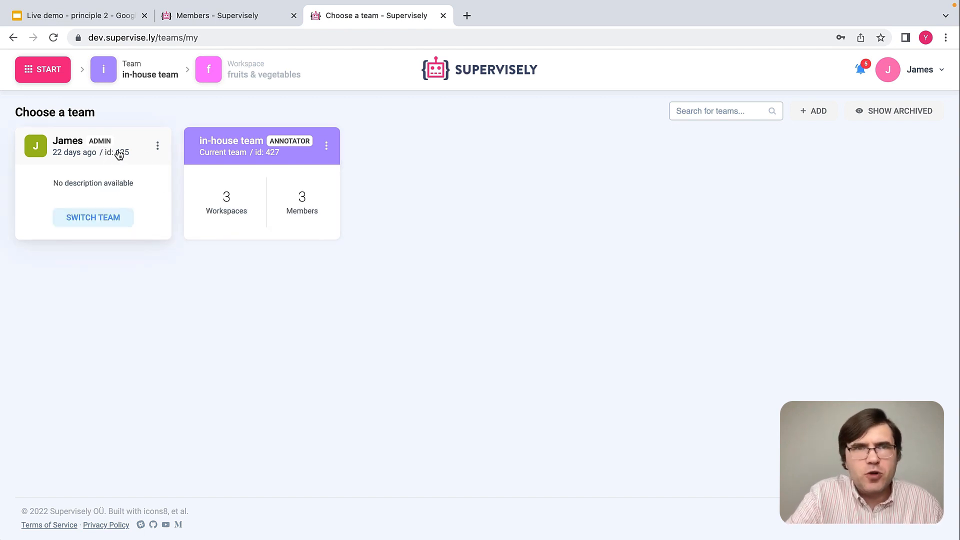
mouse_move(230, 155)
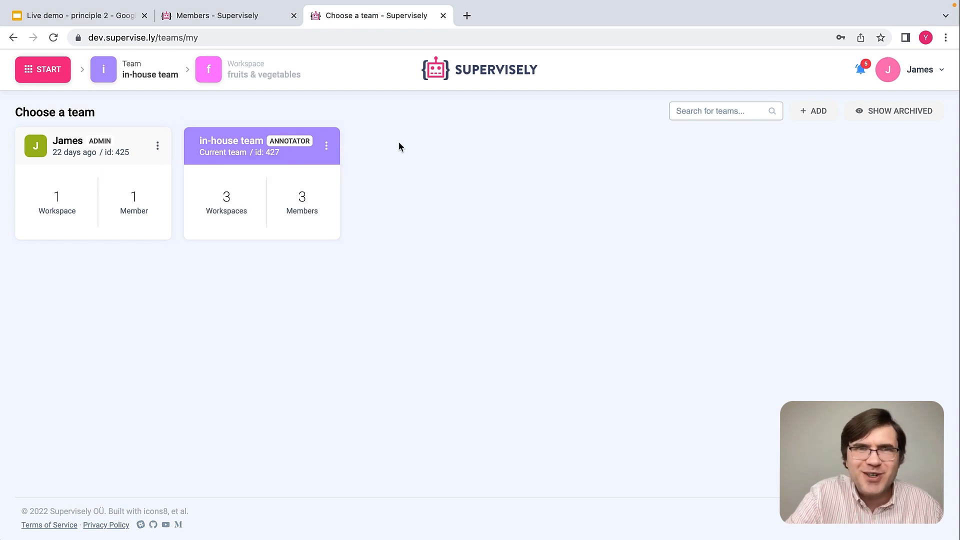
left_click(245, 147)
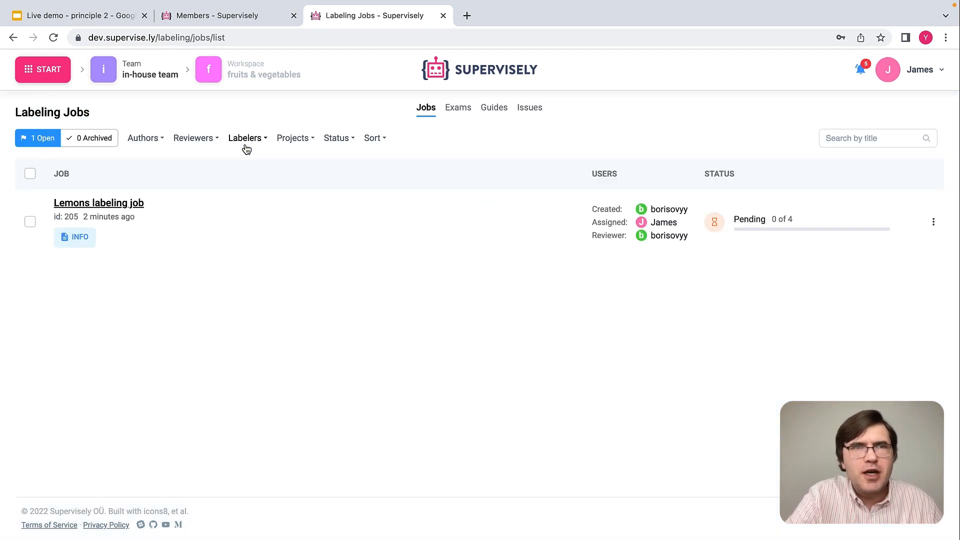
left_click(54, 75)
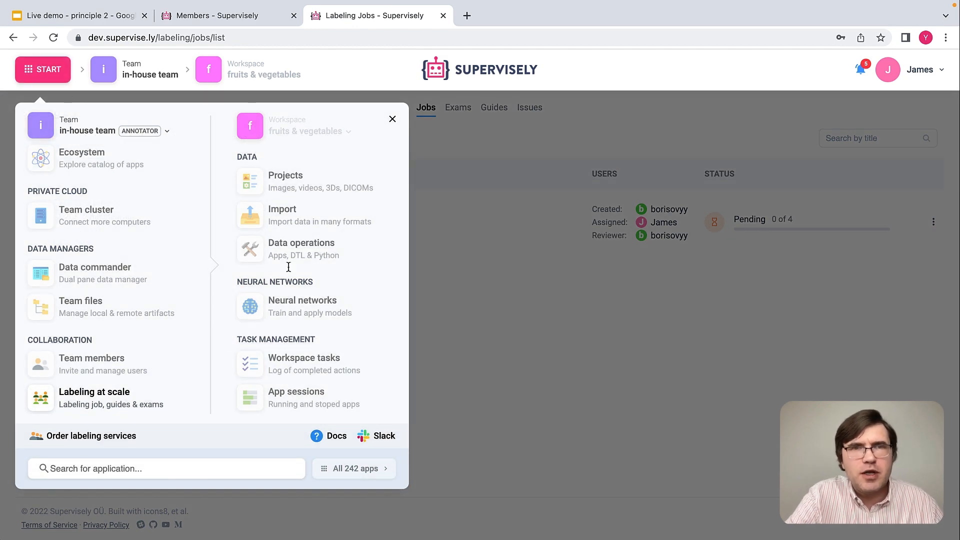
left_click(487, 306)
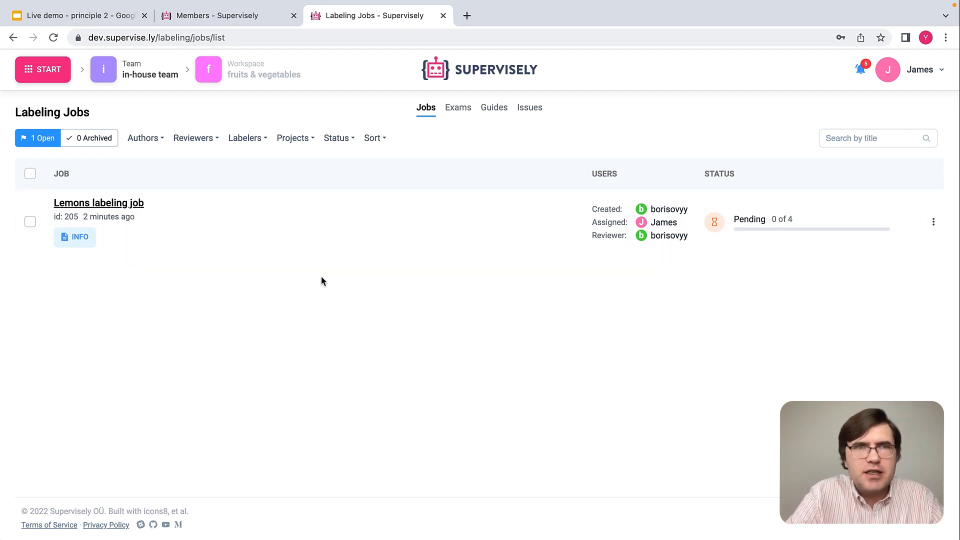
left_click(118, 205)
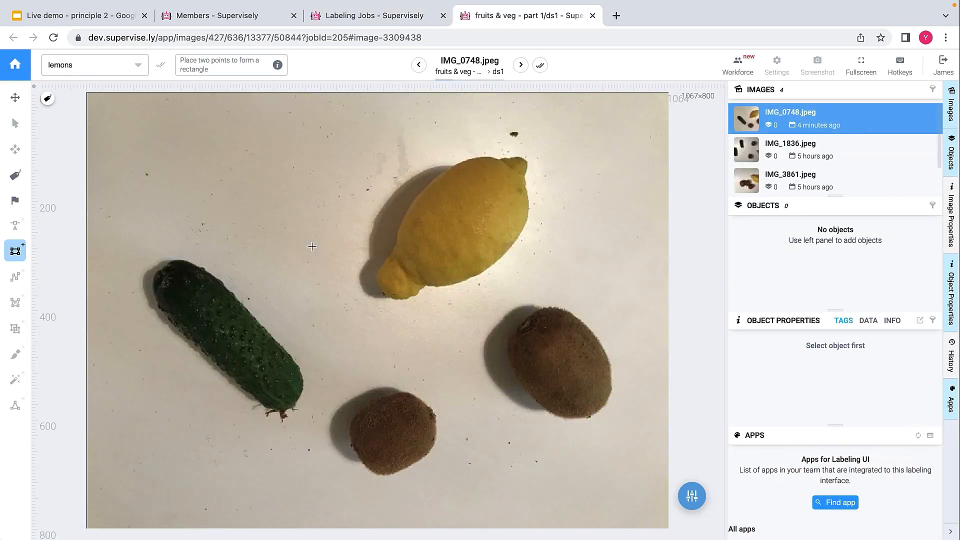
- With the lemons class and rectangle tool, box the lemon in the first image and confirm
left_click(118, 71)
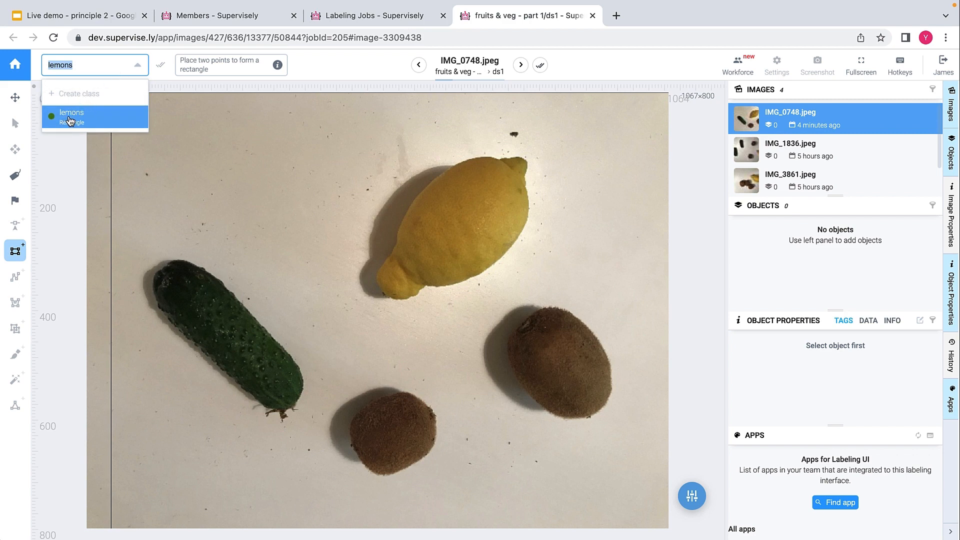
left_click(70, 120)
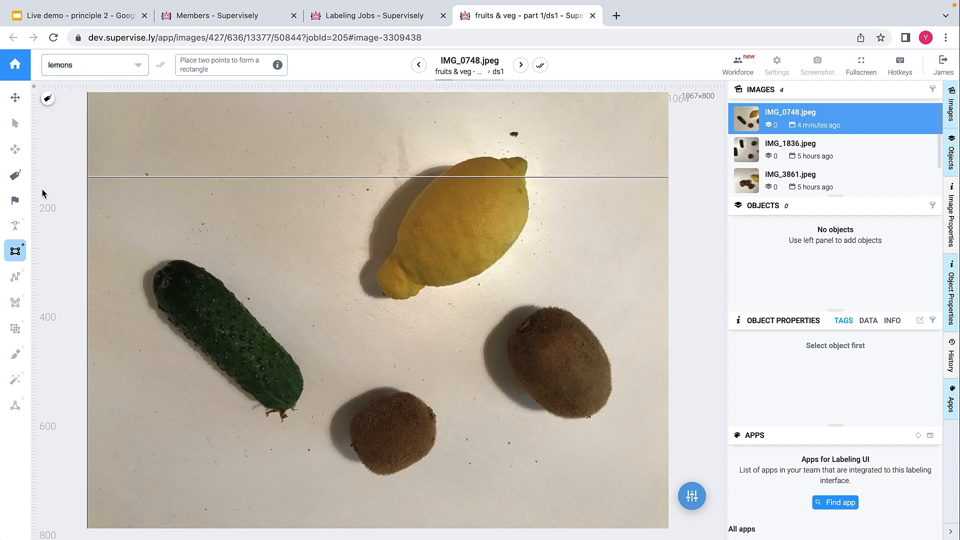
left_click(15, 251)
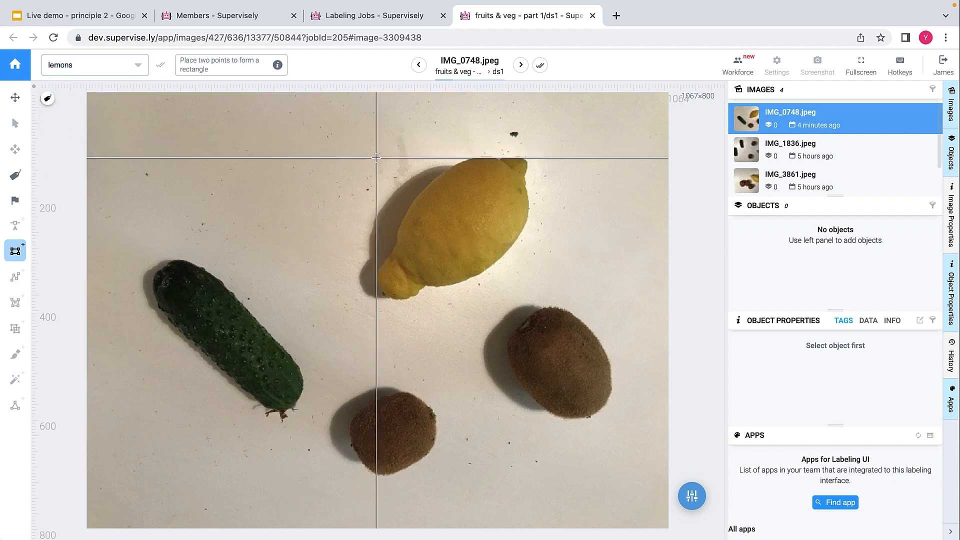
left_click(377, 157)
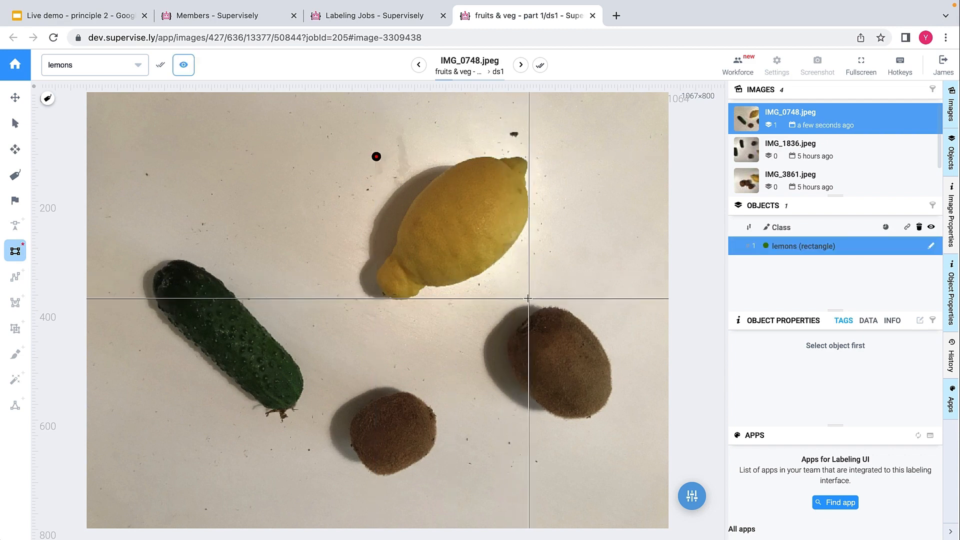
left_click(528, 299)
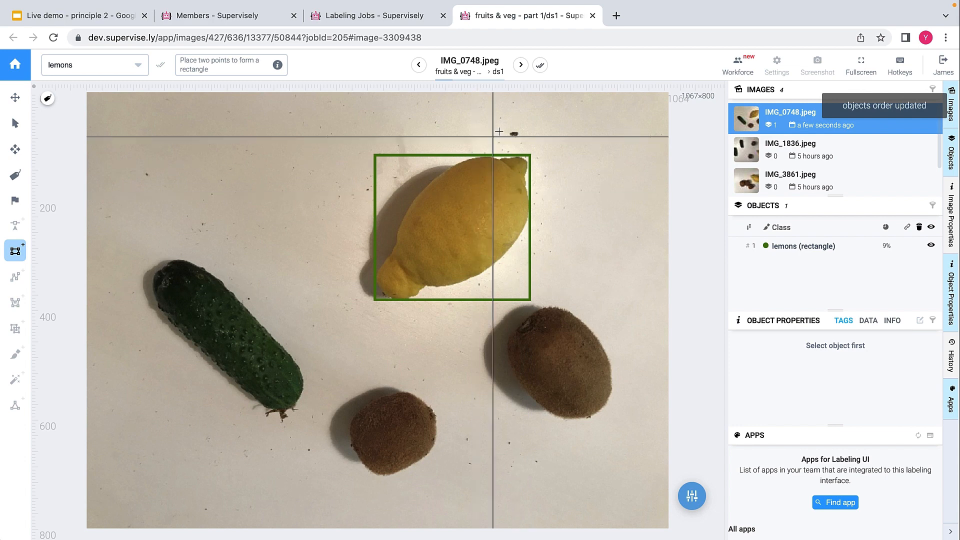
left_click(542, 65)
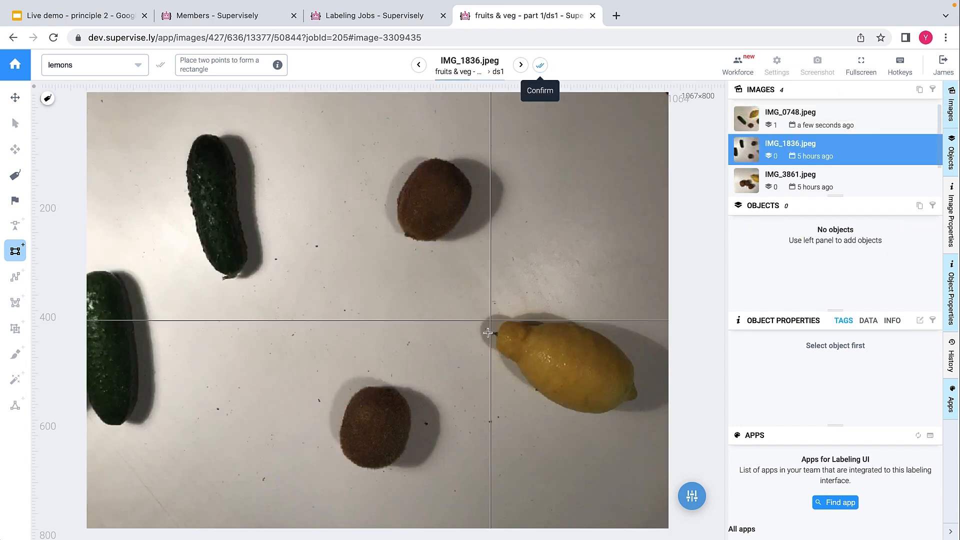
- Box the lemon in the second and third images, confirming each
left_click(496, 320)
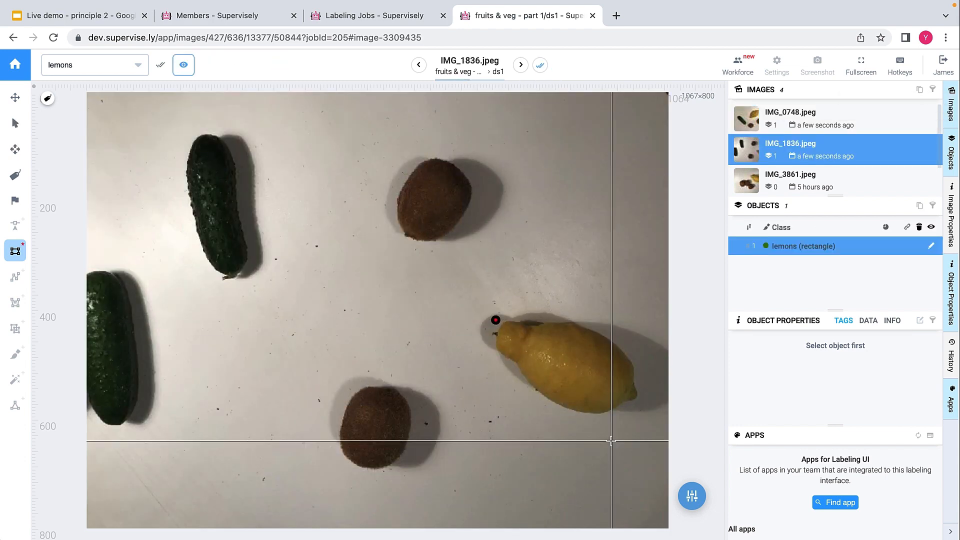
left_click(637, 413)
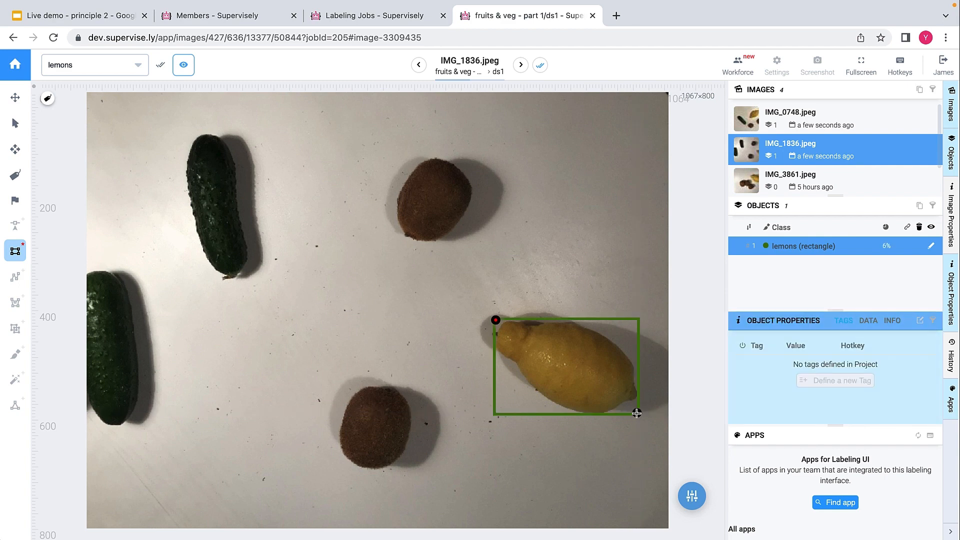
left_click(540, 65)
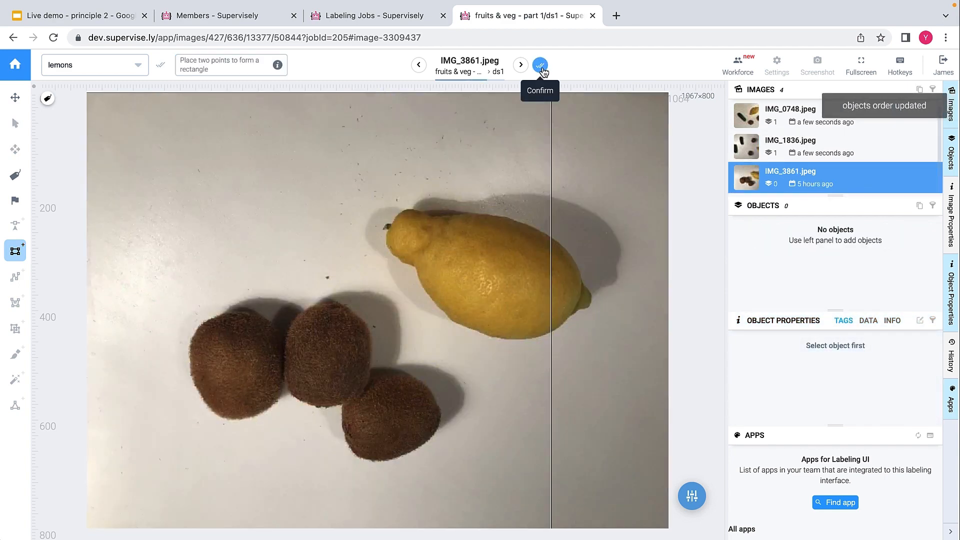
left_click(385, 209)
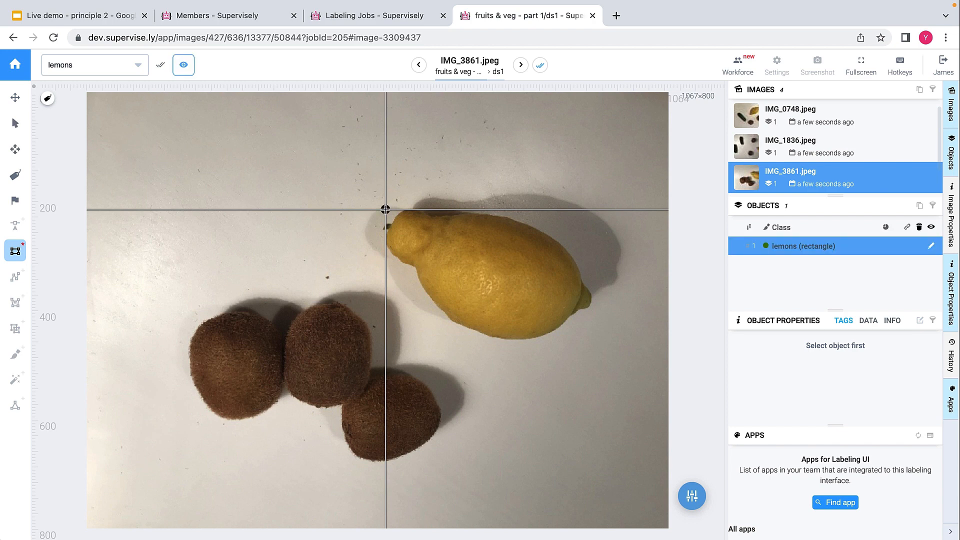
left_click(591, 341)
key("space")
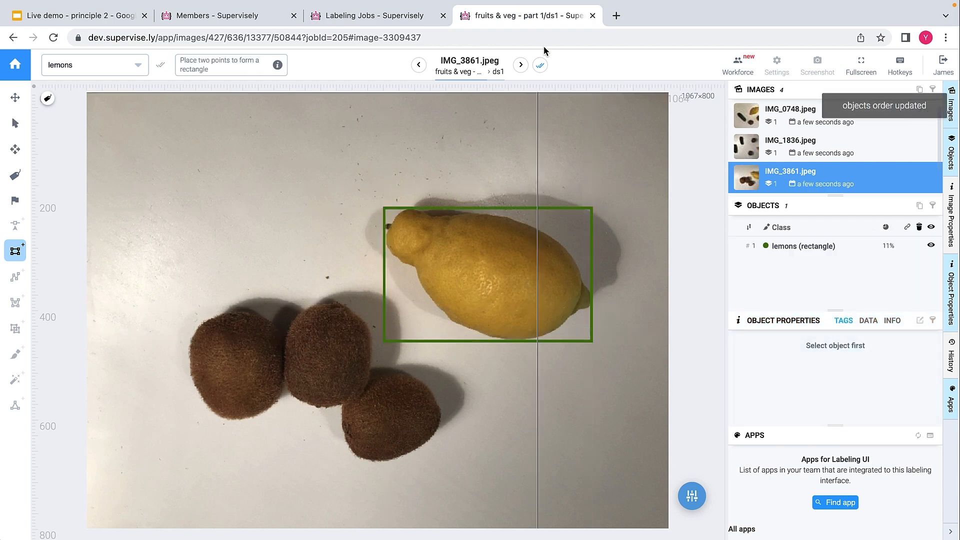
left_click(542, 65)
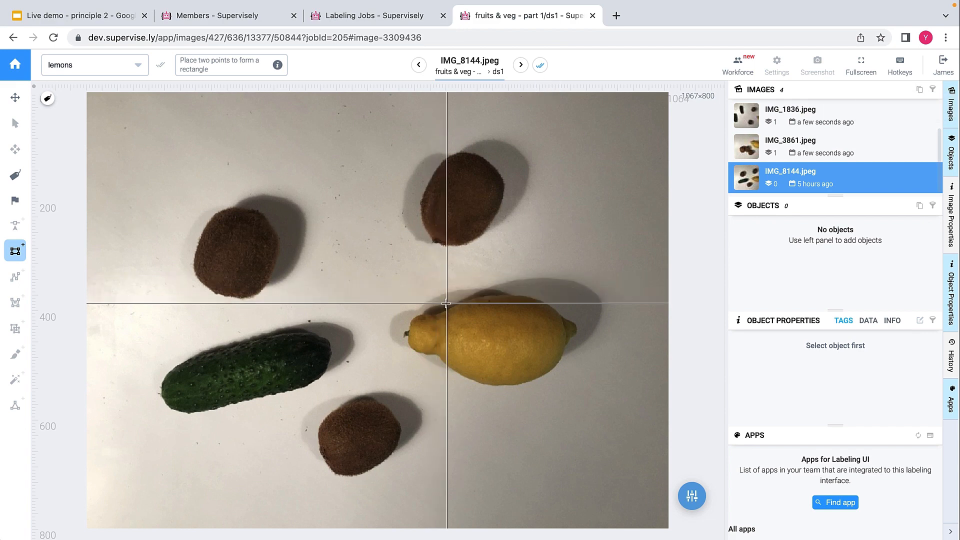
- Box the lemon in the fourth image, confirm it, and close the annotation view
left_click(376, 266)
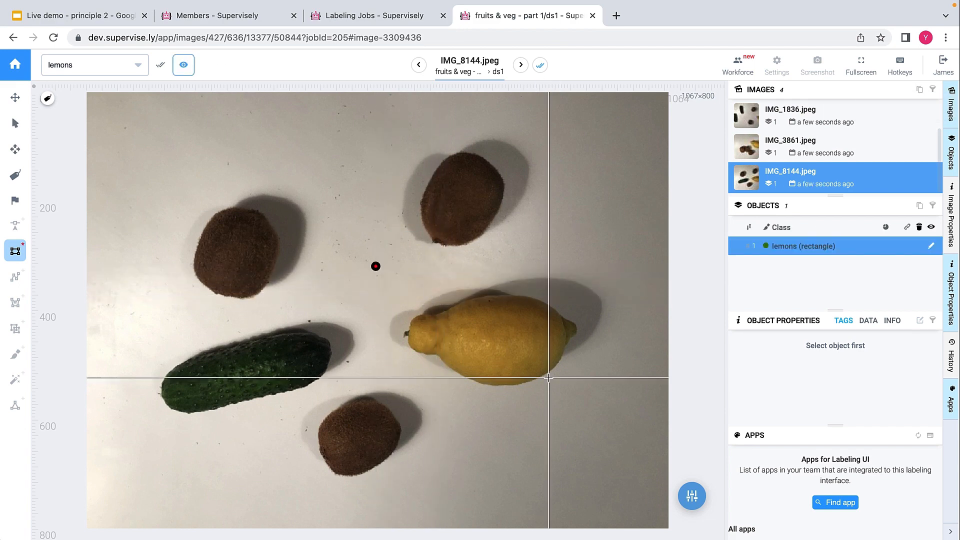
left_click(606, 408)
key("space")
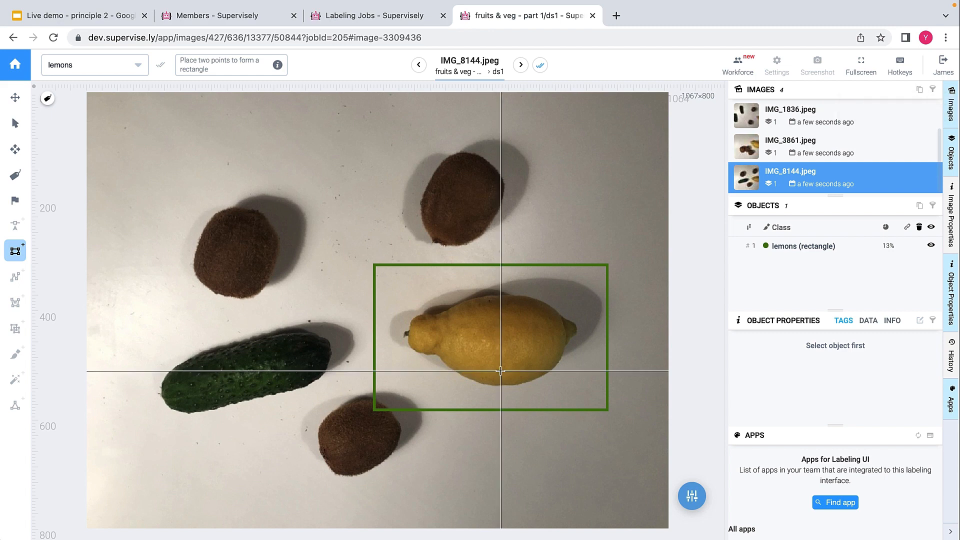
left_click(539, 65)
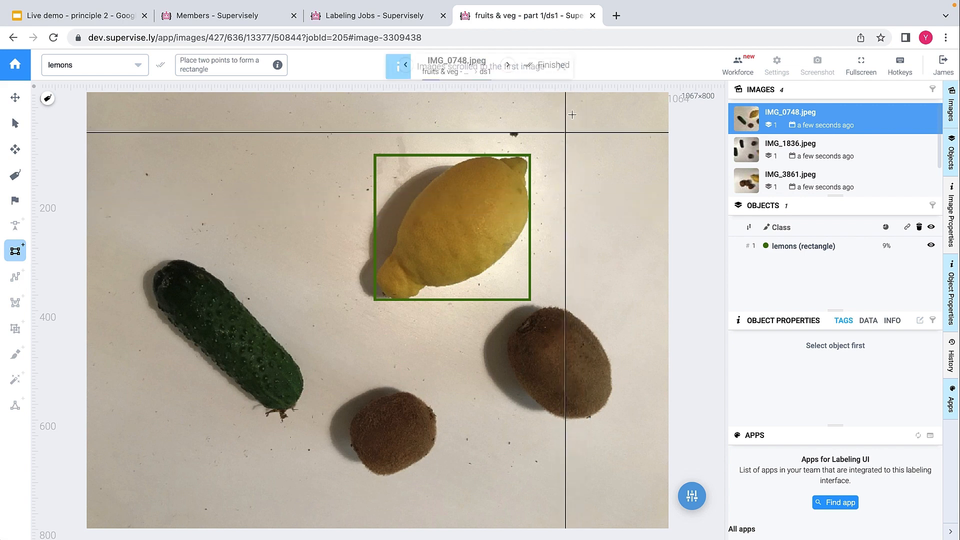
left_click(593, 15)
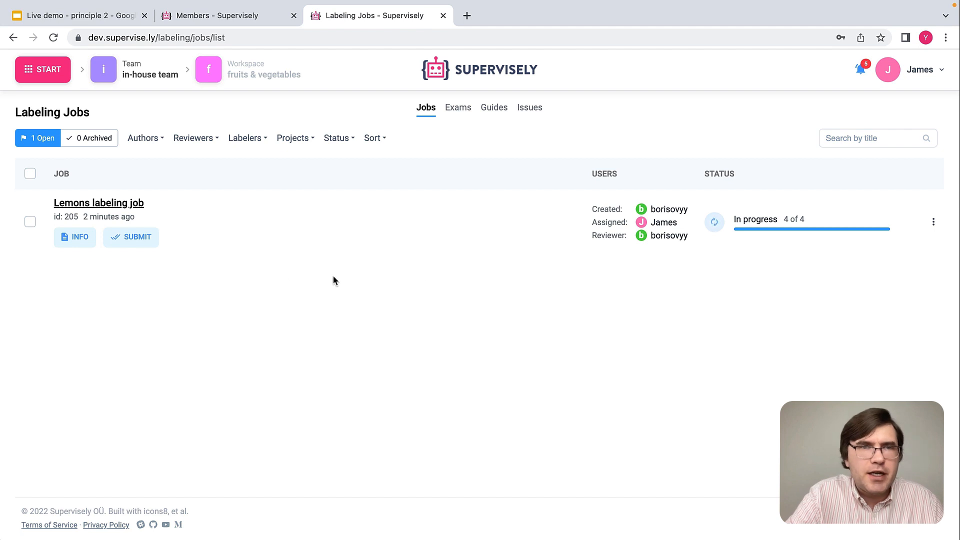
- Submit the Lemons labeling job for review and log out of the annotator account
left_click(139, 242)
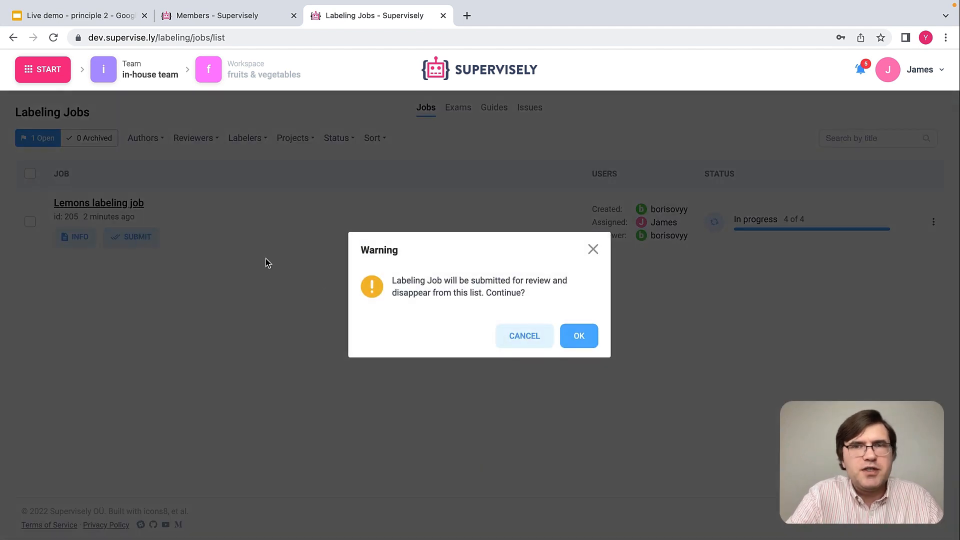
left_click(579, 335)
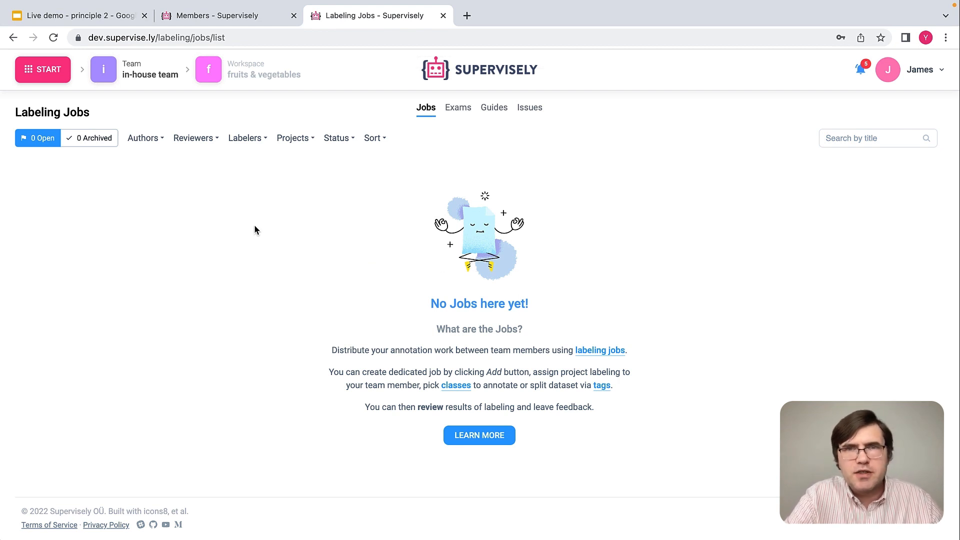
left_click(922, 71)
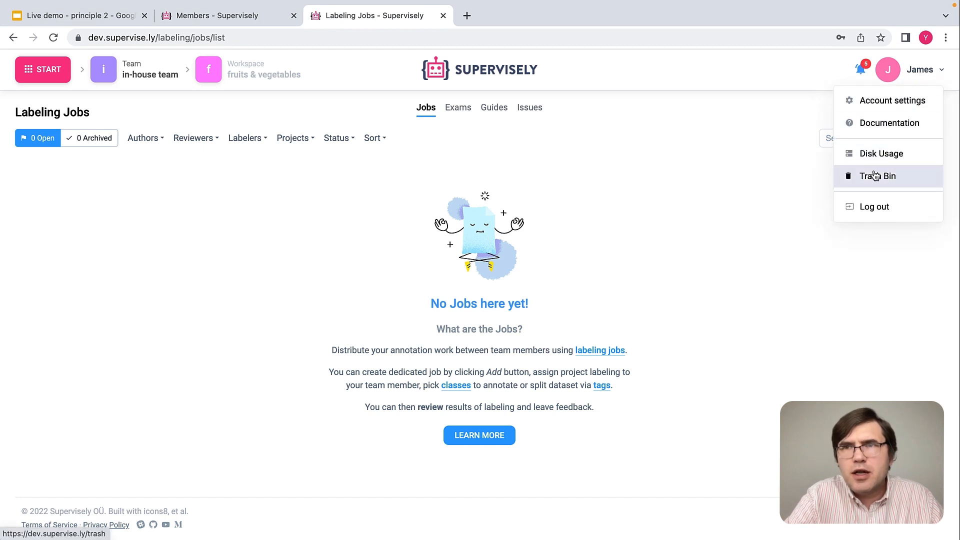
left_click(878, 208)
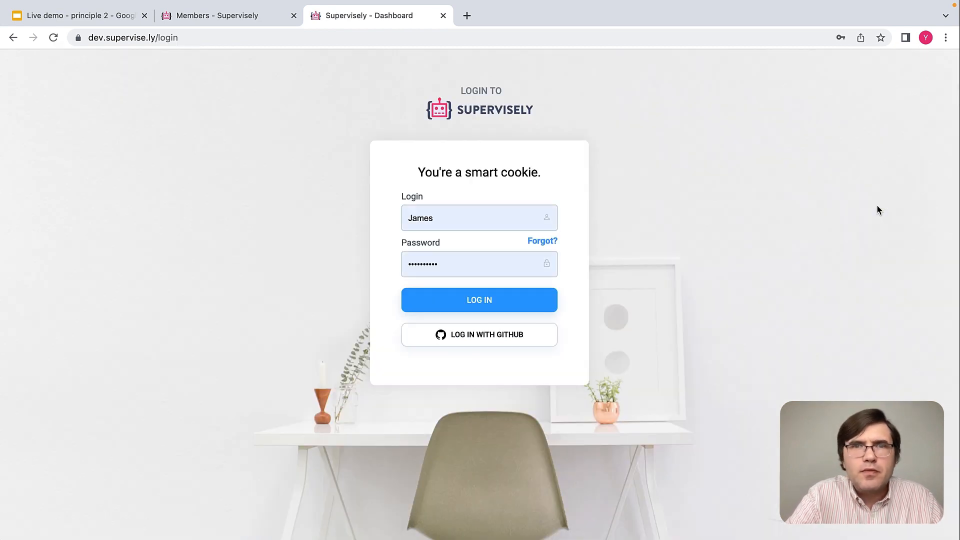
- Log in as the second annotator using Chrome's saved credentials
left_click(474, 218)
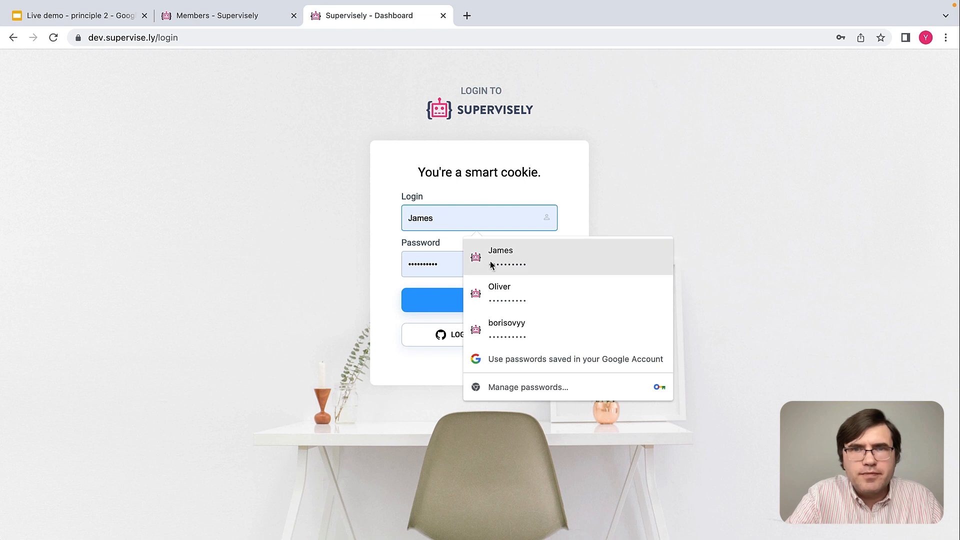
left_click(504, 298)
left_click(504, 298)
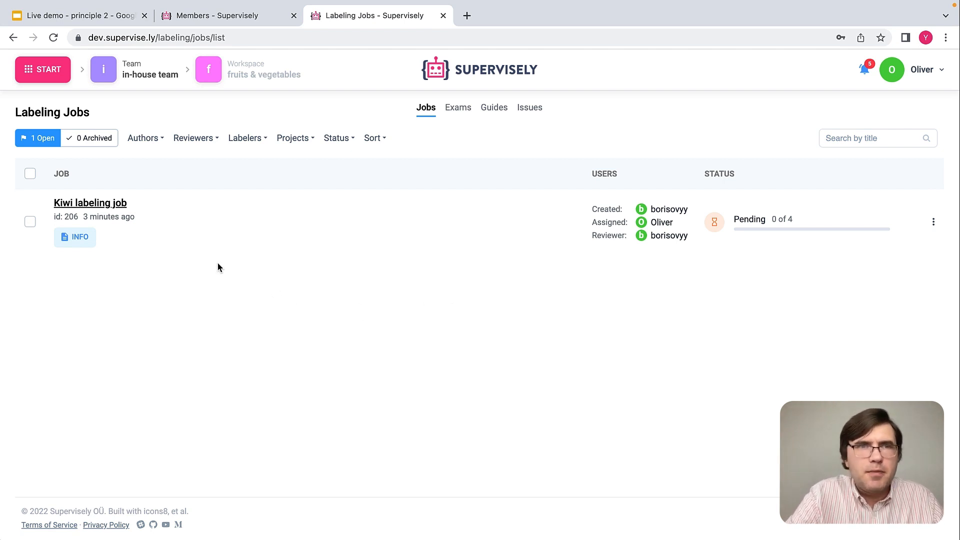
- Go back to the labeling jobs list and open the Kiwi labeling job for annotation
left_click(40, 75)
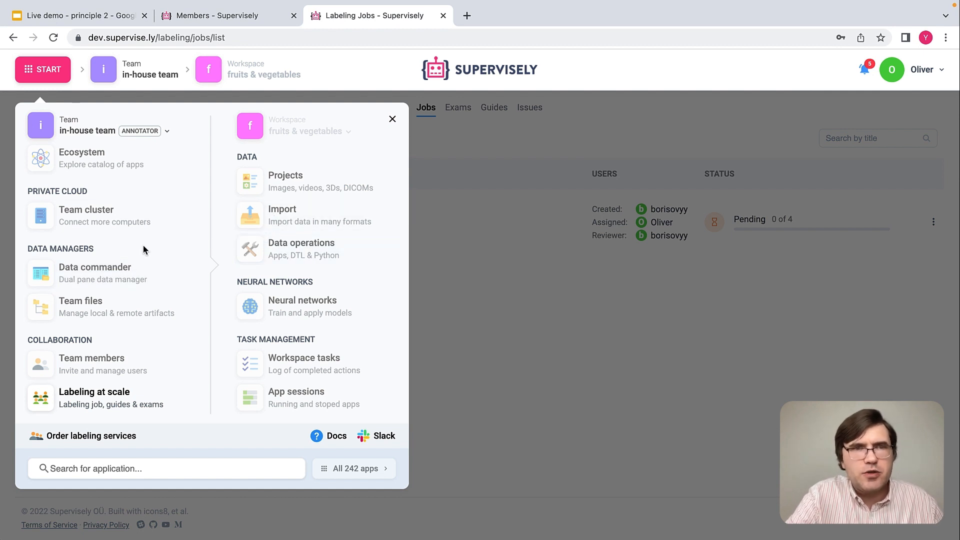
left_click(514, 329)
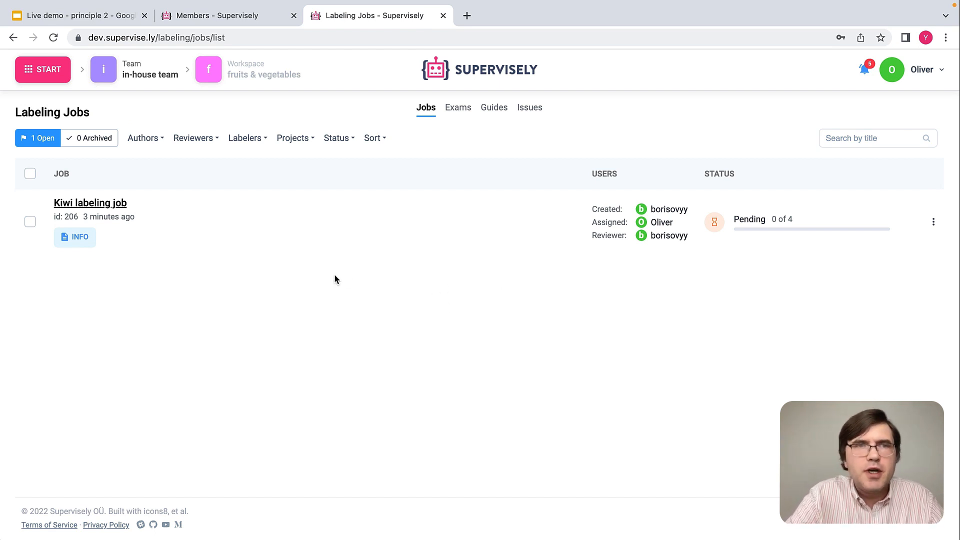
left_click(98, 206)
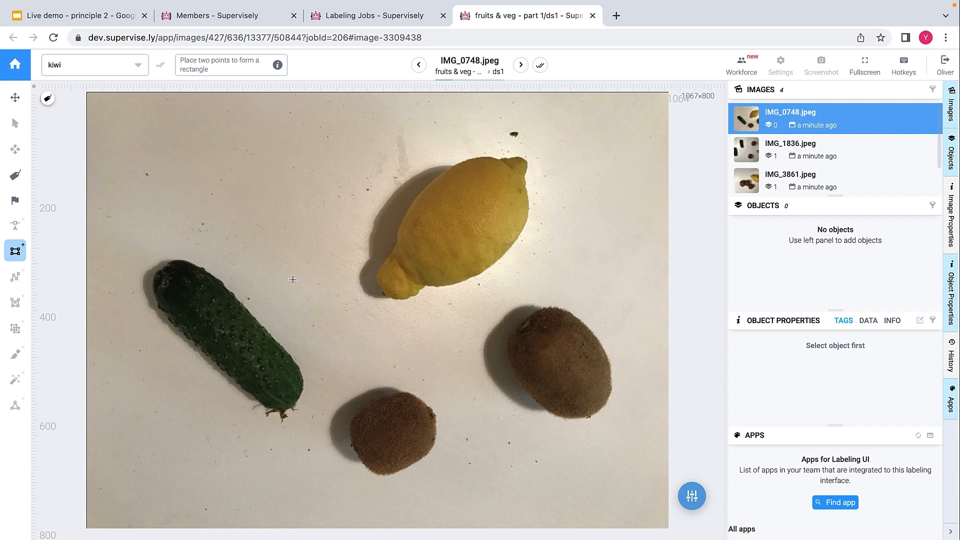
- Pick the kiwi class, box both kiwis in IMG_0748.jpeg, and confirm the image
left_click(142, 64)
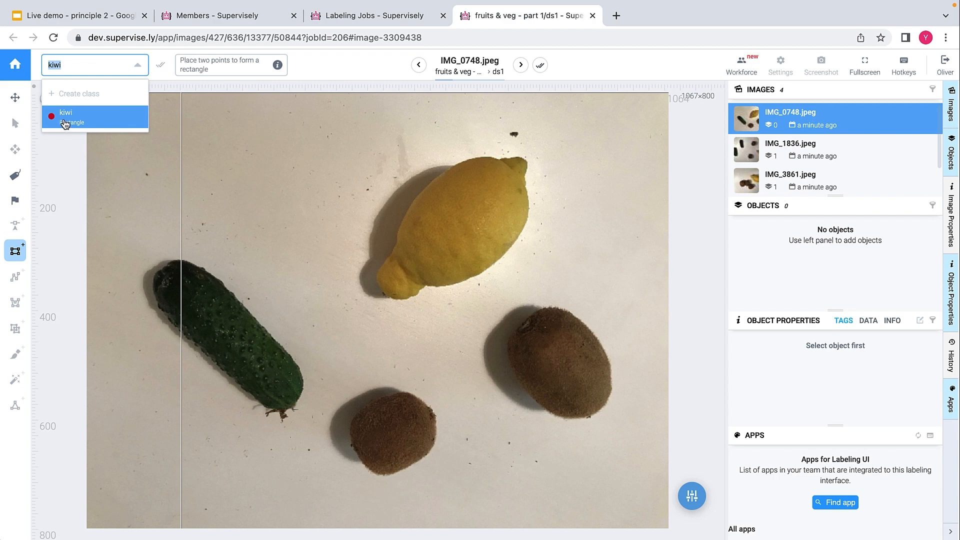
left_click(65, 120)
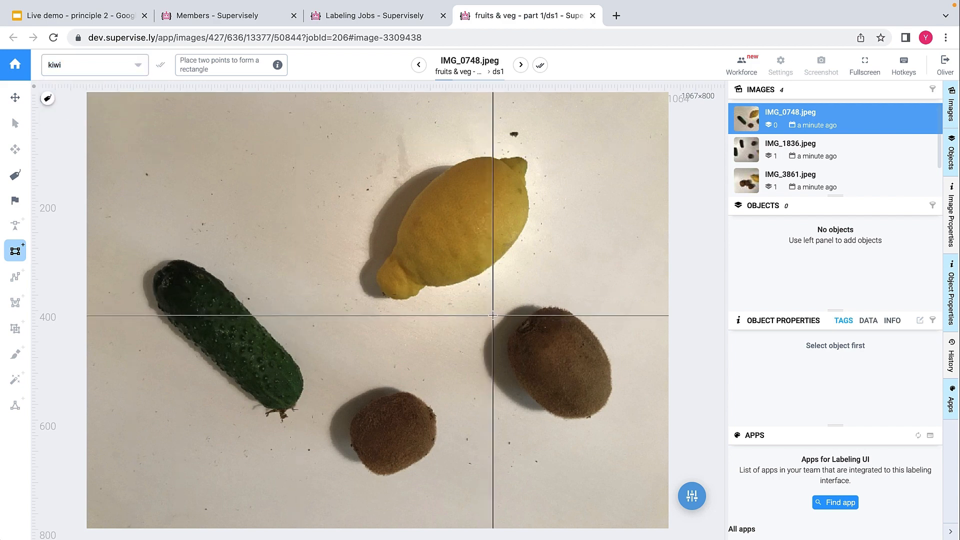
left_click(512, 307)
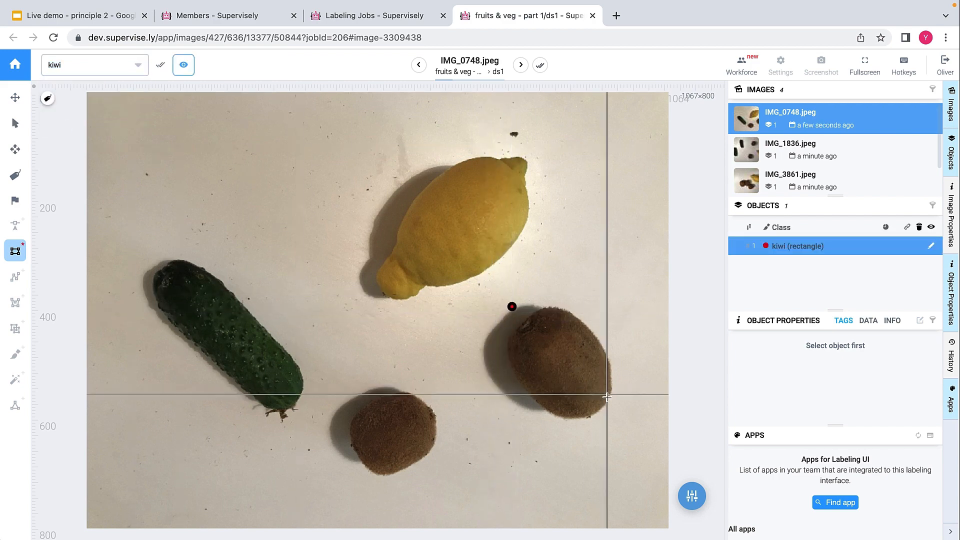
left_click(612, 420)
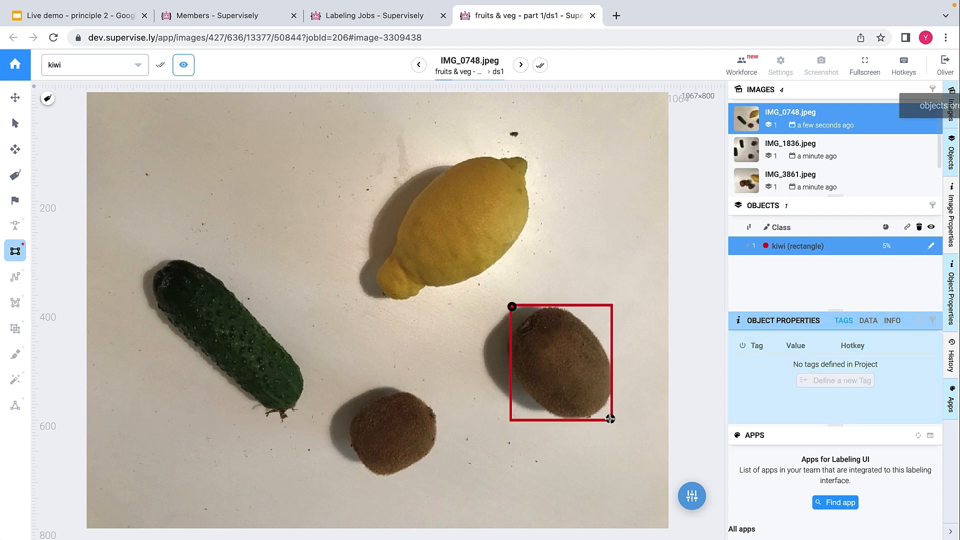
left_click(348, 393)
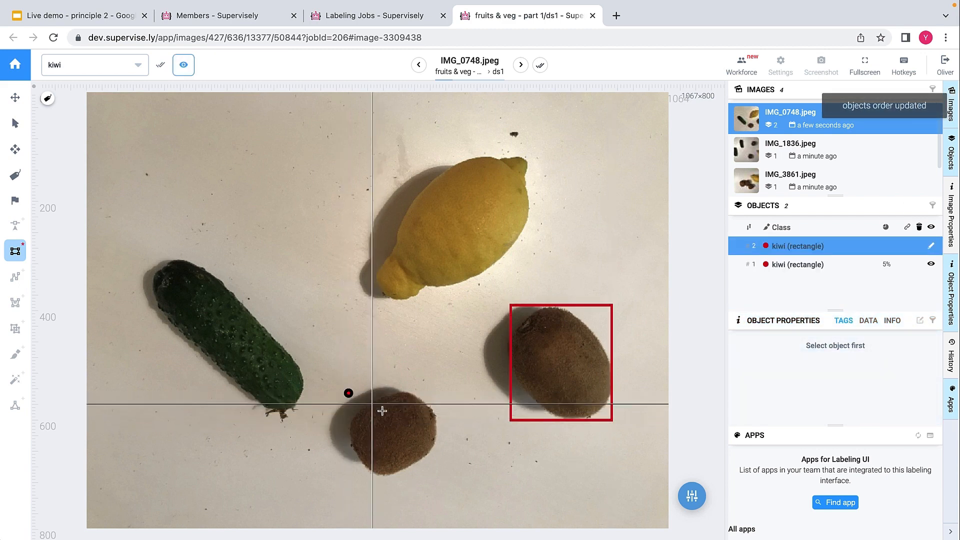
left_click(438, 475)
left_click(748, 147)
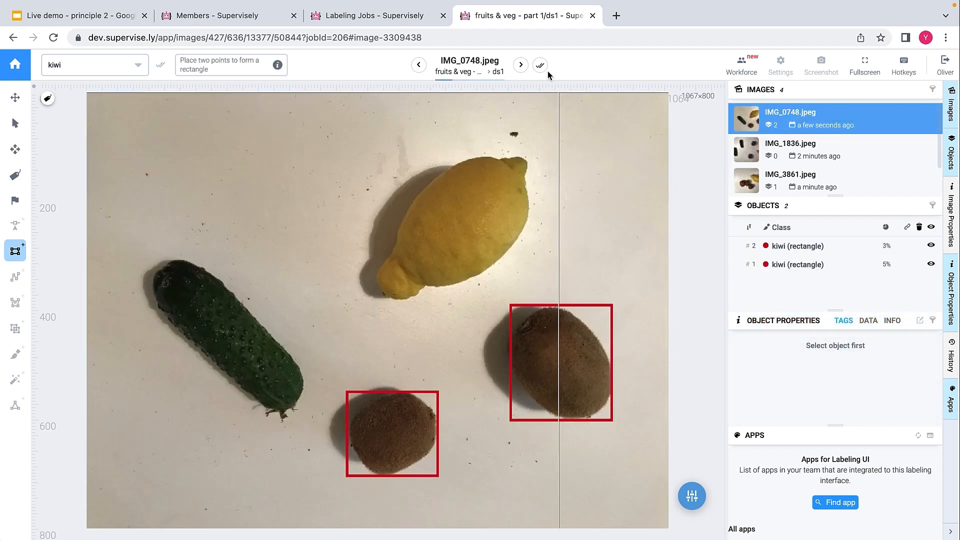
left_click(543, 67)
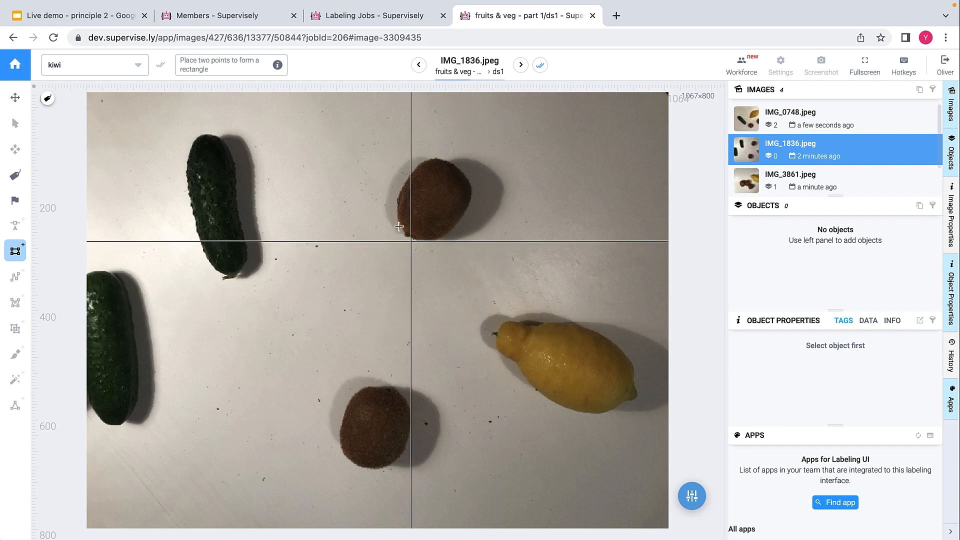
- Box the upper and lower kiwis in IMG_1836.jpeg and confirm
left_click(398, 159)
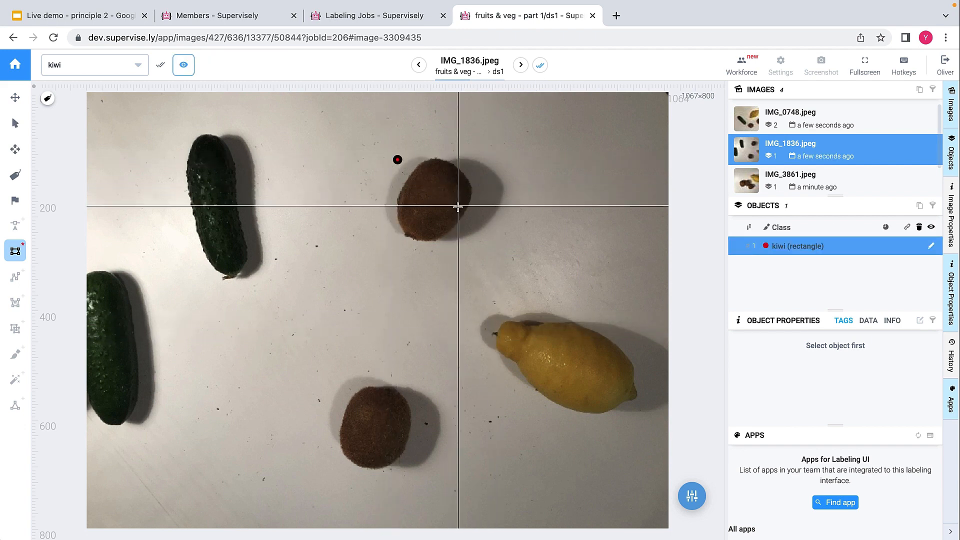
left_click(474, 244)
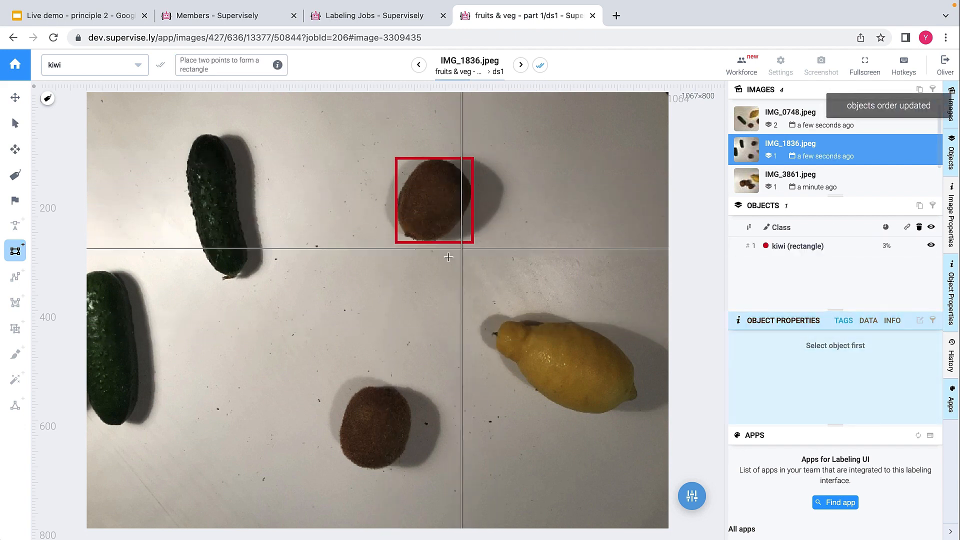
left_click(337, 389)
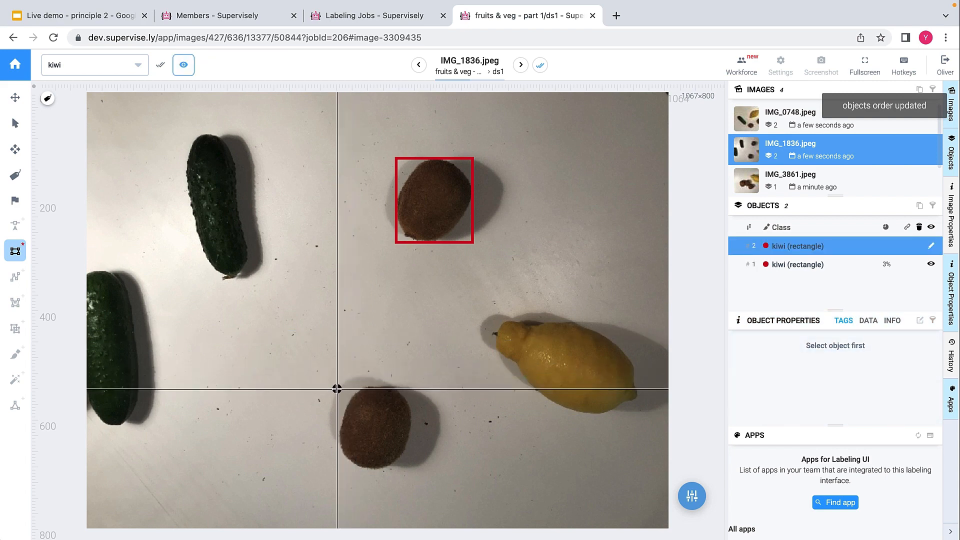
left_click(413, 470)
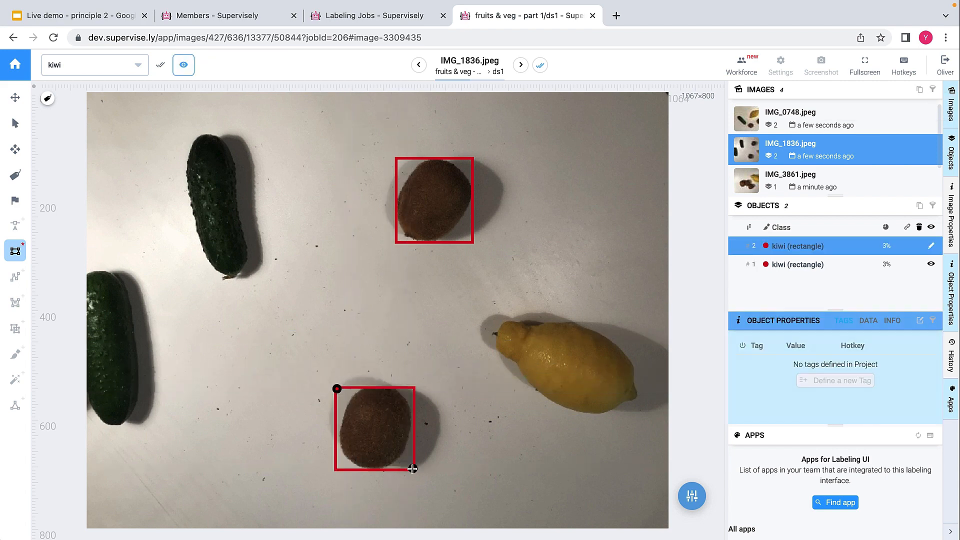
left_click(540, 66)
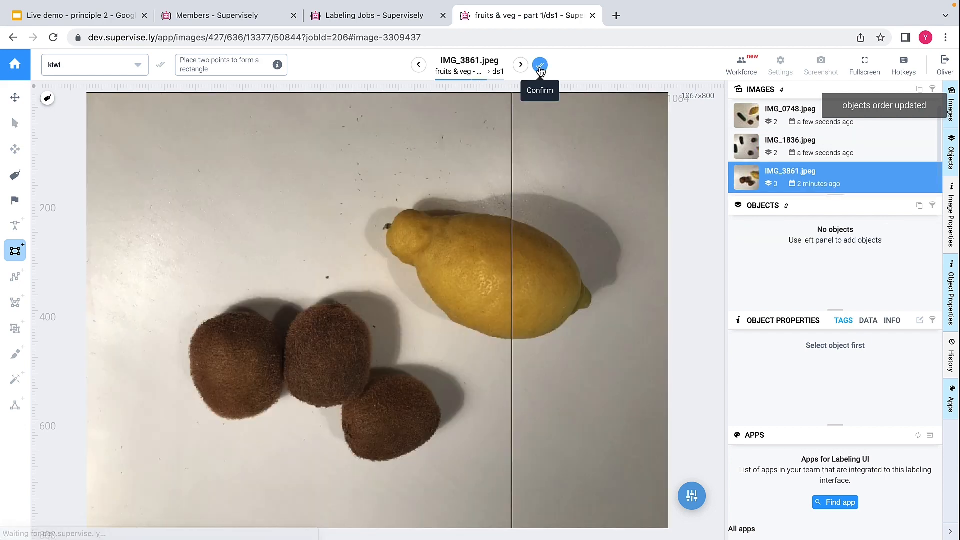
- Box the left, middle and bottom kiwis in IMG_3861.jpeg and confirm
left_click(187, 311)
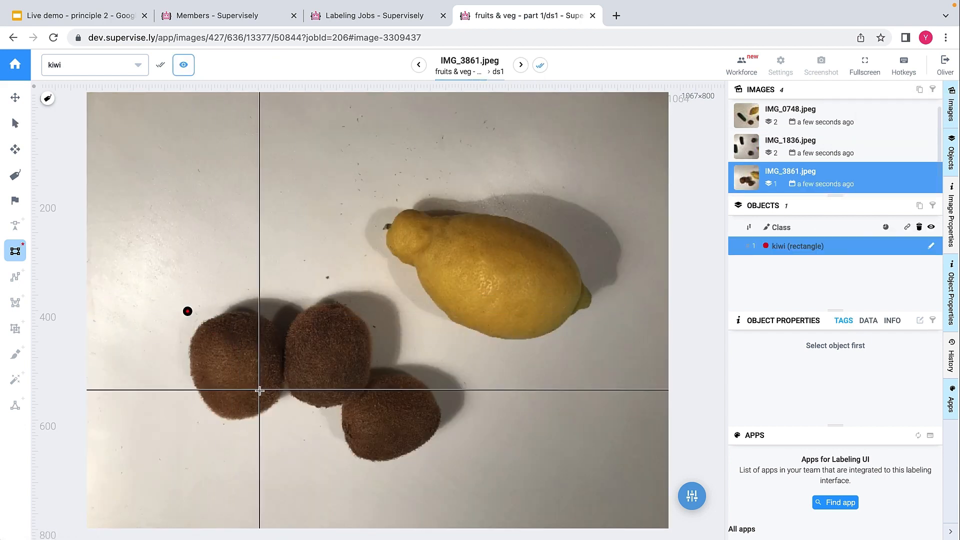
left_click(282, 421)
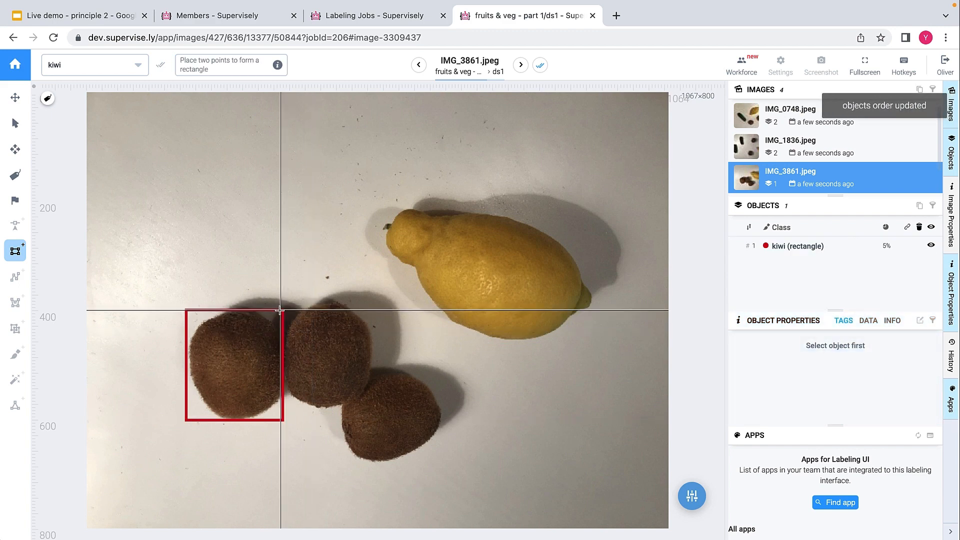
left_click(281, 303)
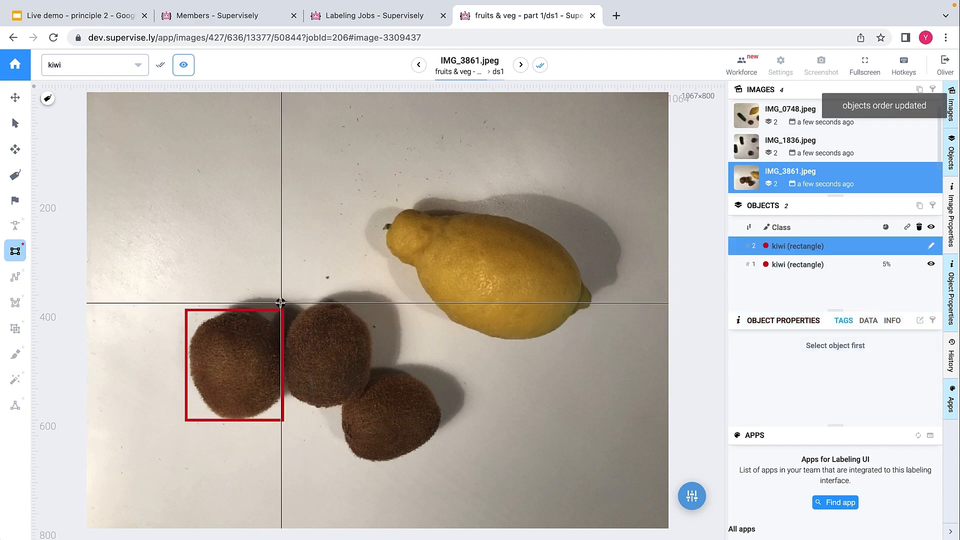
left_click(370, 407)
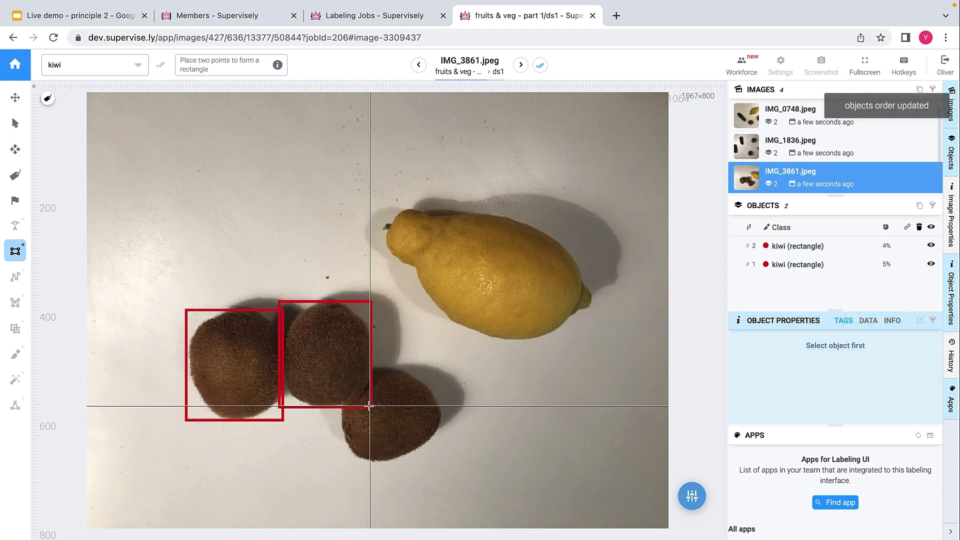
left_click(342, 371)
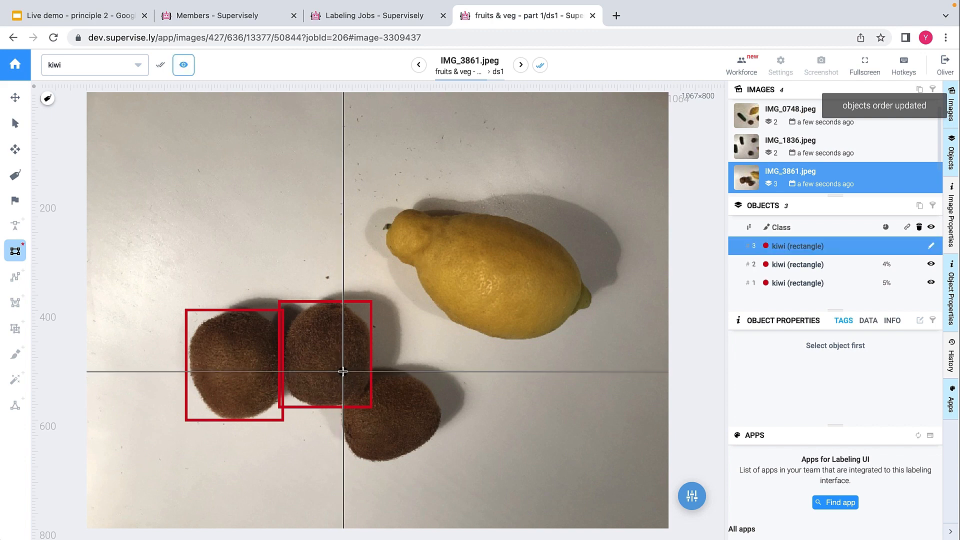
left_click(442, 461)
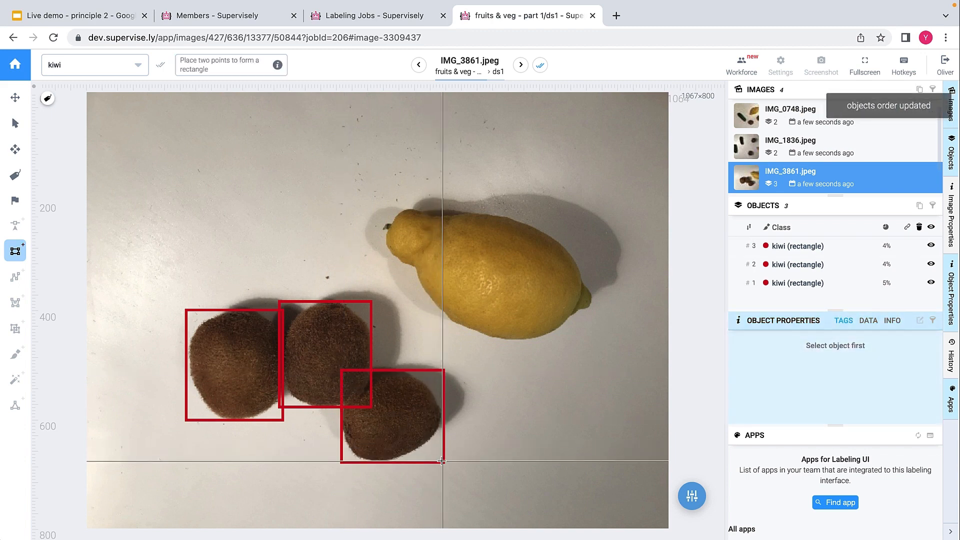
left_click(541, 65)
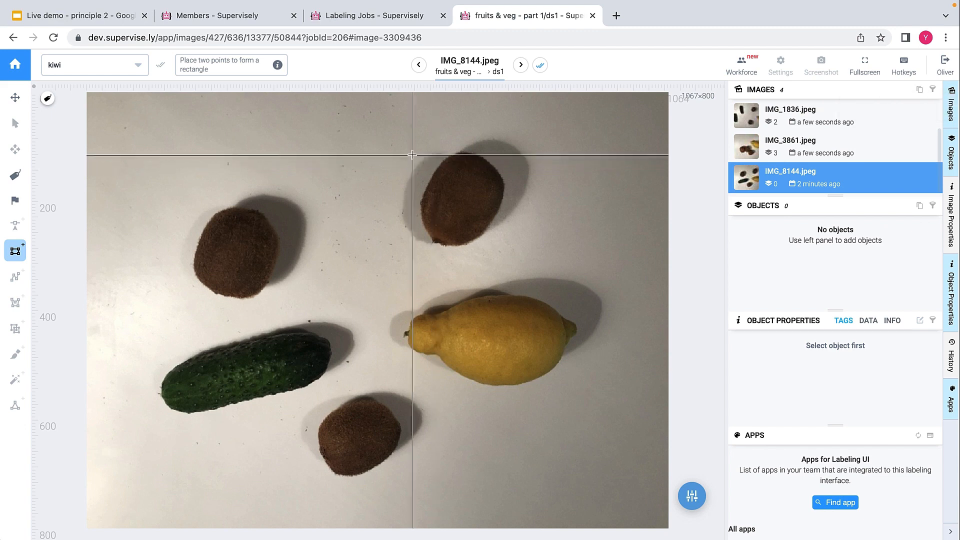
- Box the three kiwis in IMG_8144.jpeg, confirm, and close the annotation workspace
left_click(421, 152)
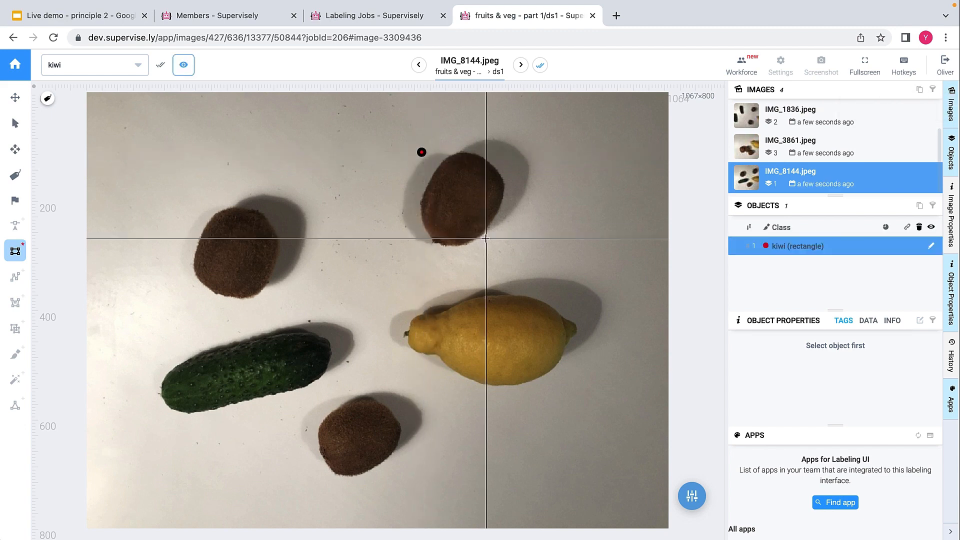
left_click(506, 249)
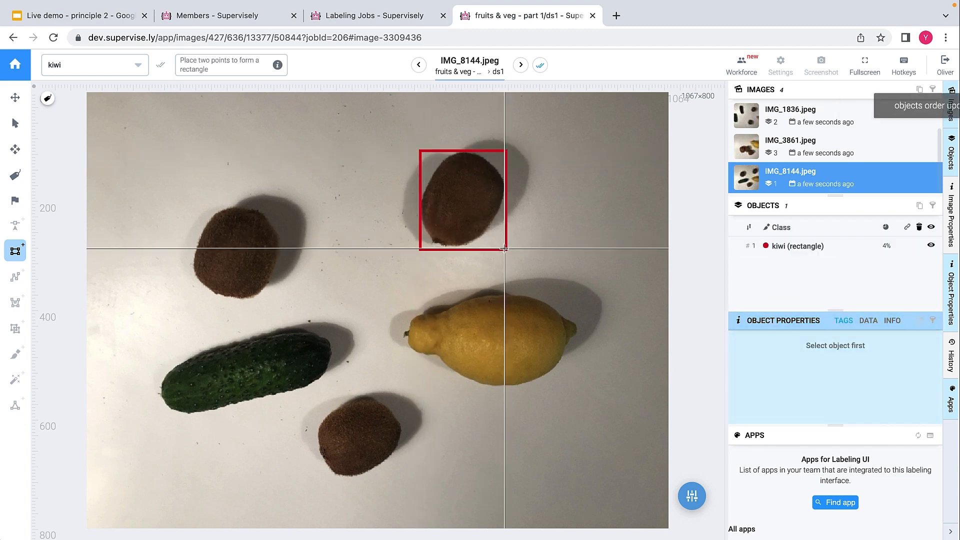
left_click(197, 208)
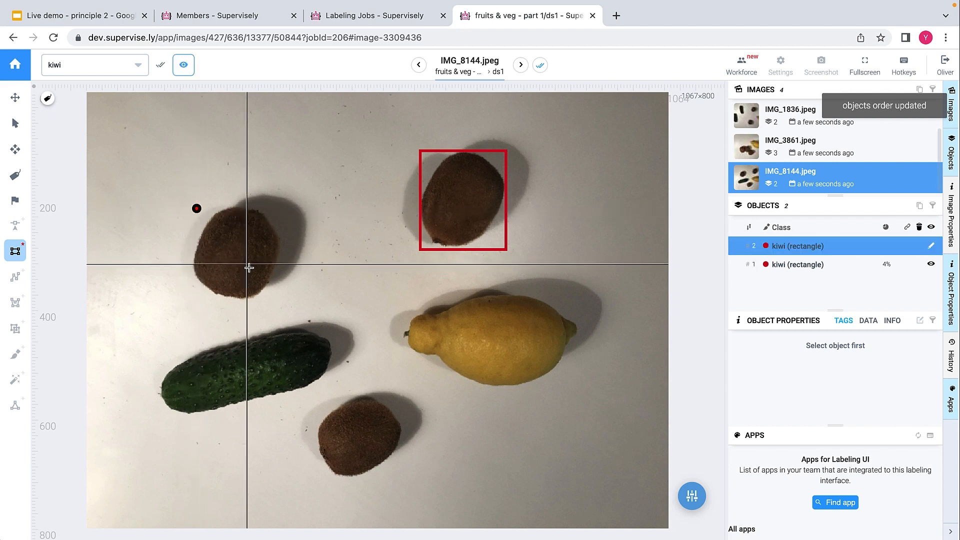
left_click(280, 301)
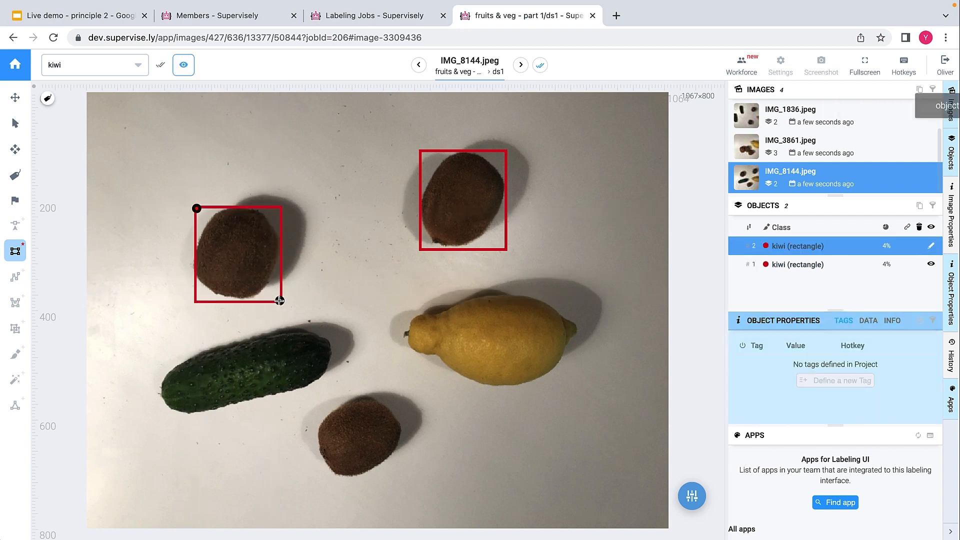
left_click(315, 394)
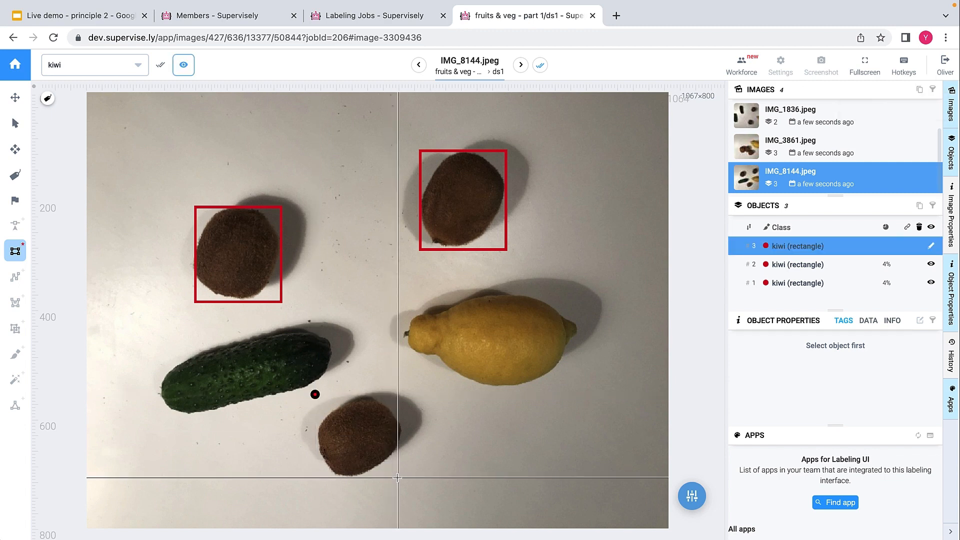
left_click(398, 478)
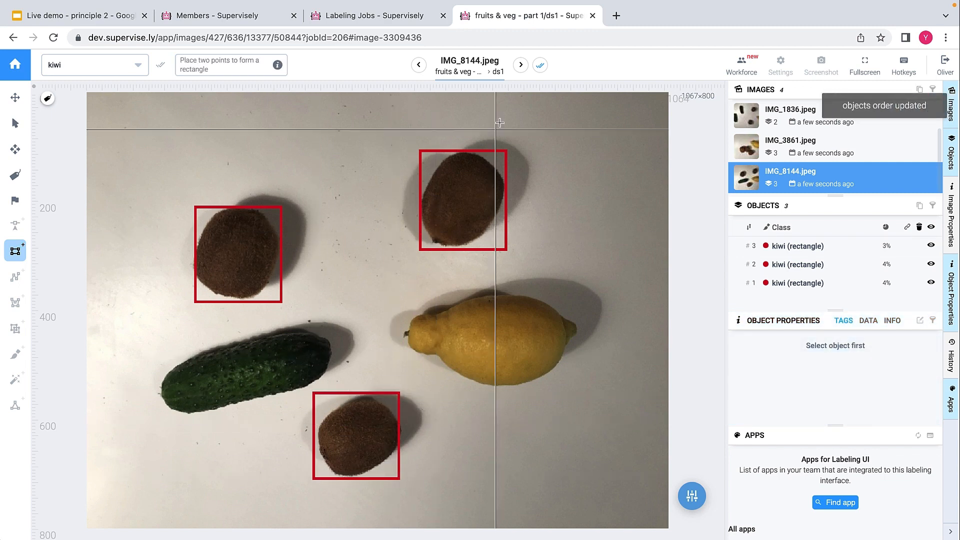
left_click(539, 65)
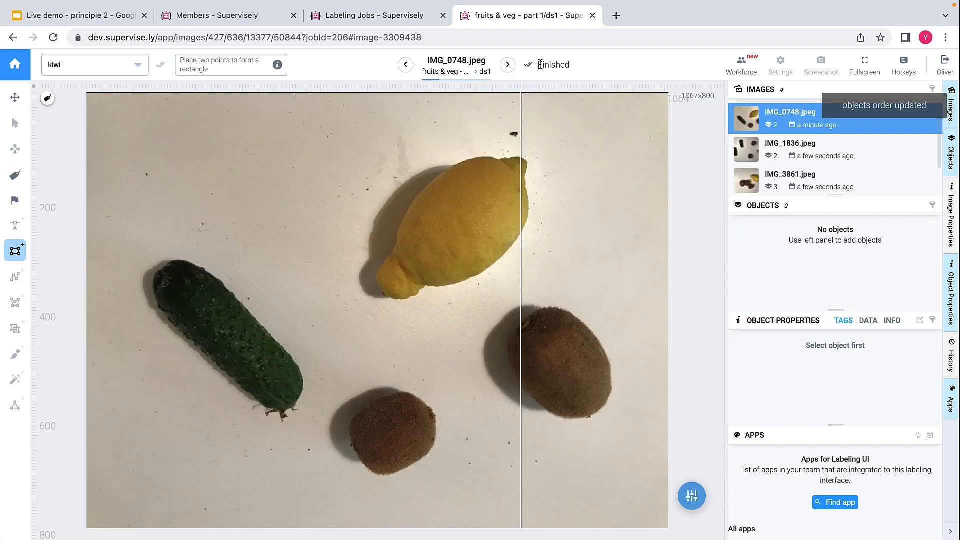
left_click(593, 16)
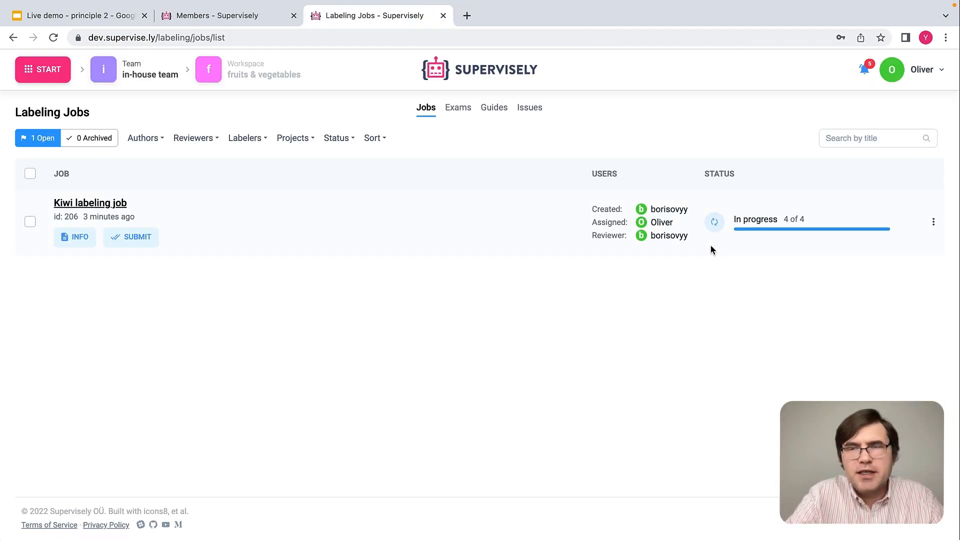
- Submit the Kiwi labeling job for review and log out of the labeler account
left_click(136, 239)
left_click(580, 337)
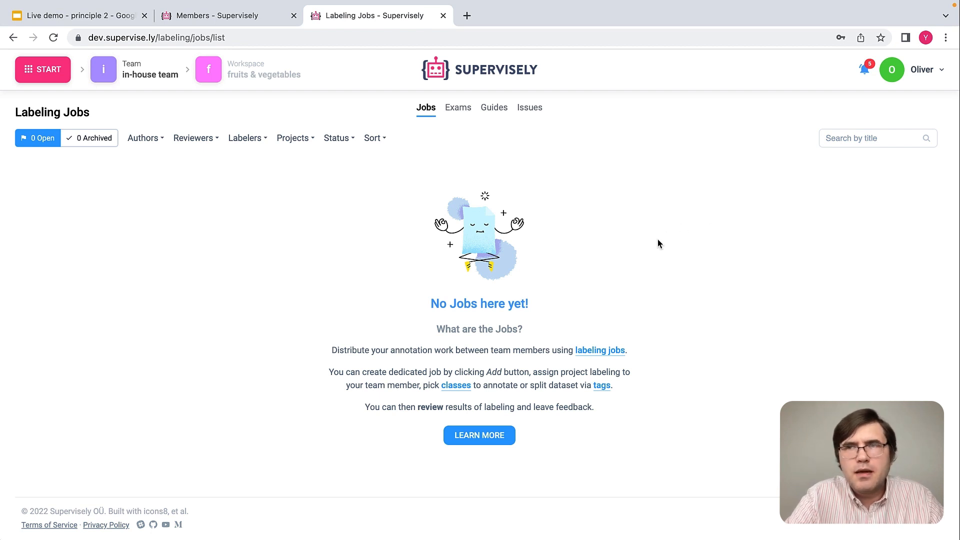
left_click(926, 78)
left_click(888, 217)
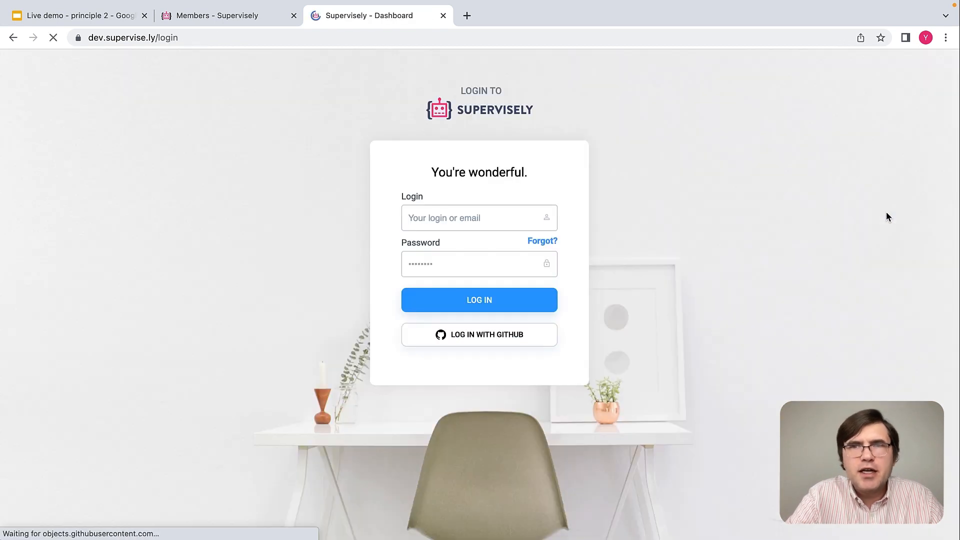
- Sign back in as the reviewer using the saved login
double_click(460, 220)
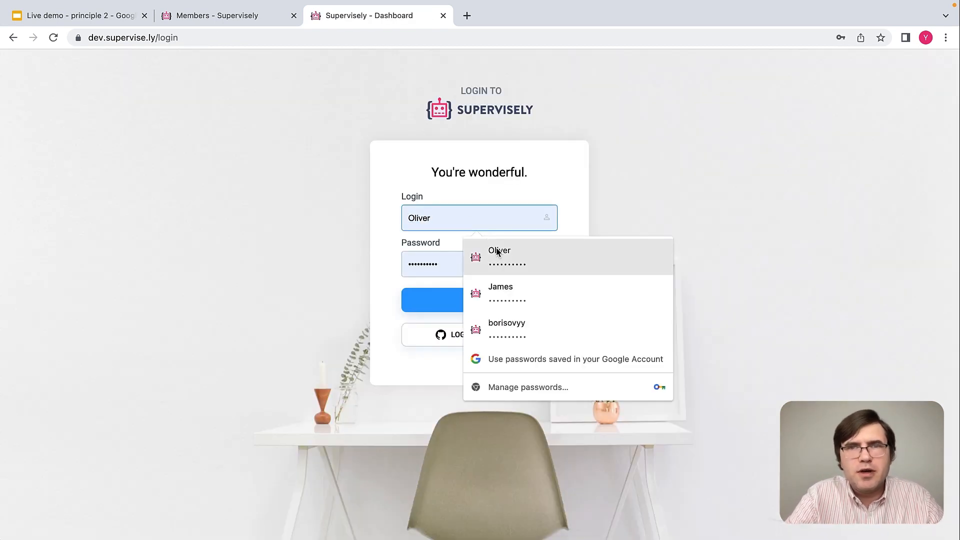
left_click(518, 324)
left_click(452, 301)
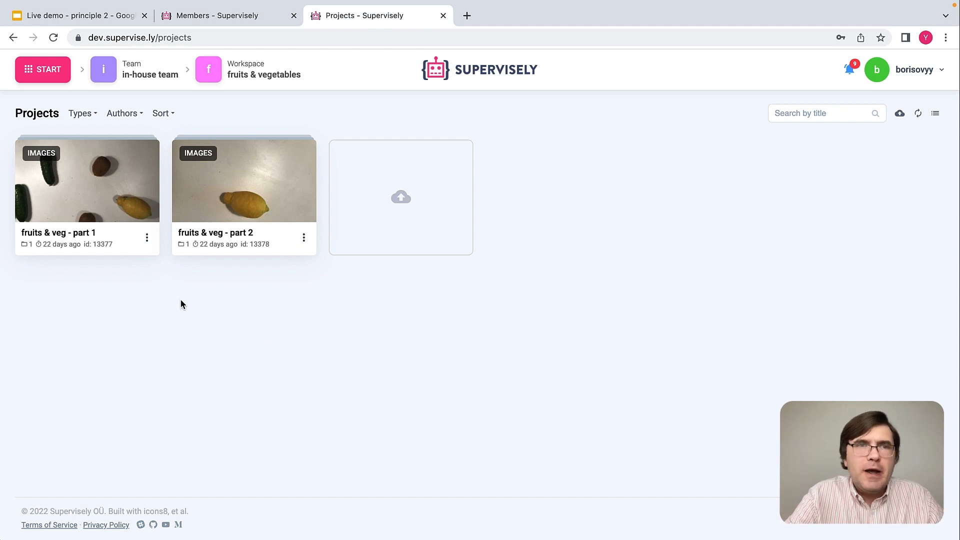
- Open the ds1 dataset of 'fruits & veg - part 1' in the image labeling toolbox
left_click(110, 190)
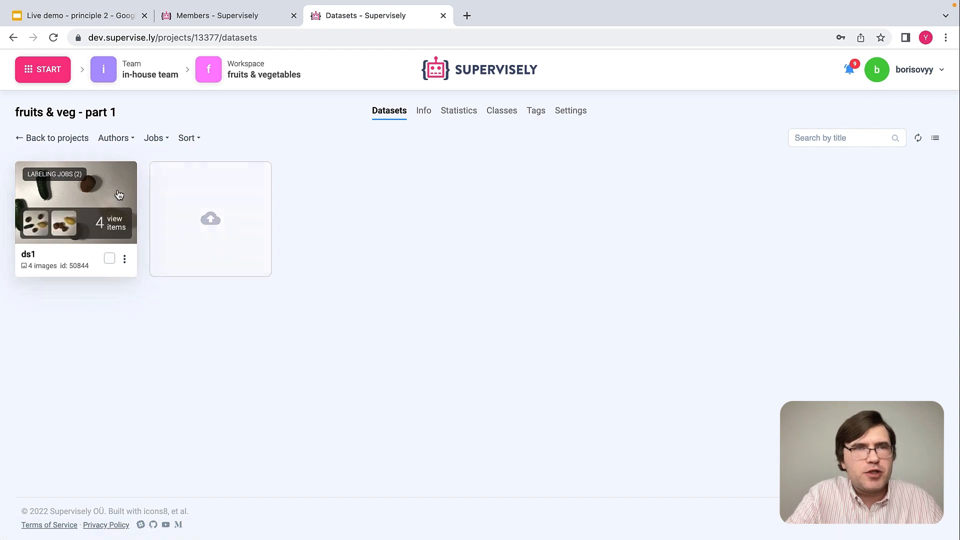
left_click(116, 184)
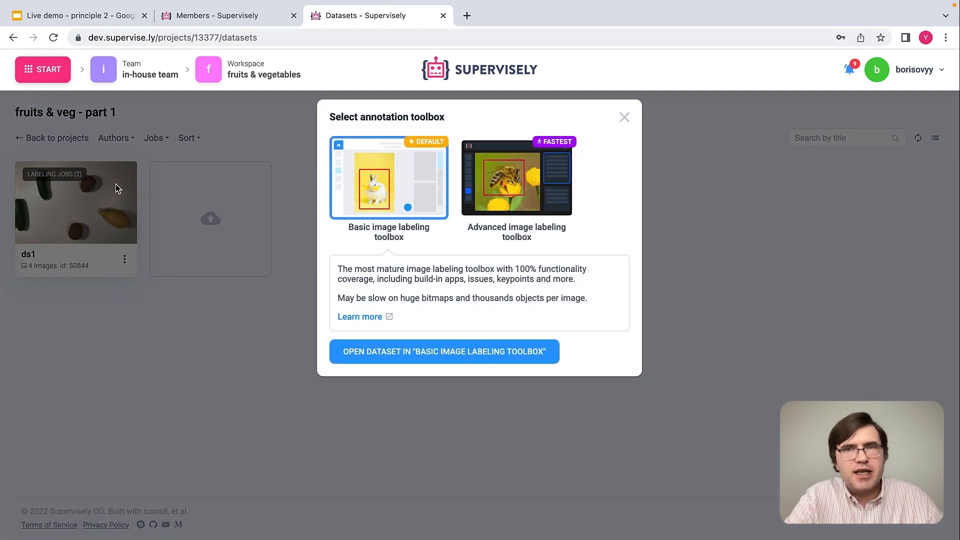
left_click(440, 354)
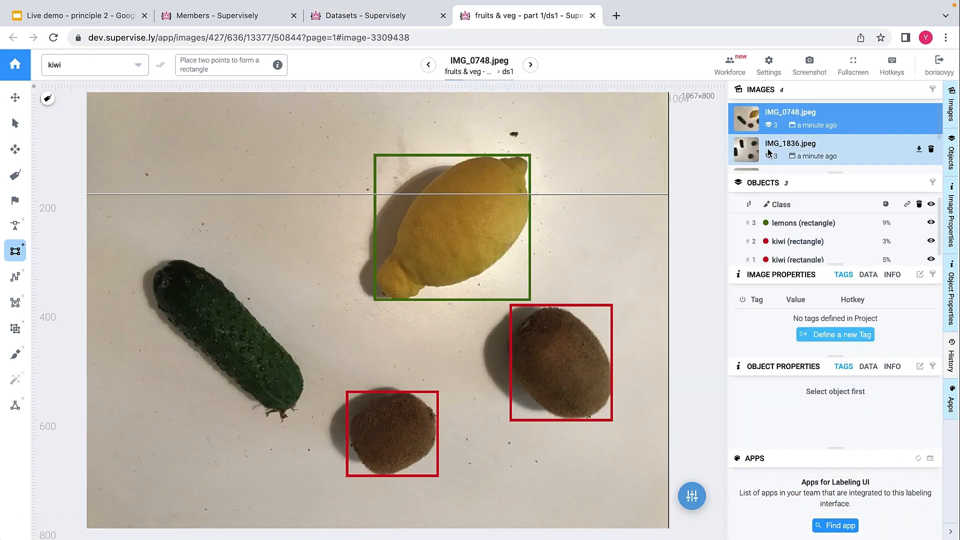
- With the Select tool, review IMG_1836, IMG_3861 and IMG_8144, ending on IMG_0748.jpeg
left_click(756, 150)
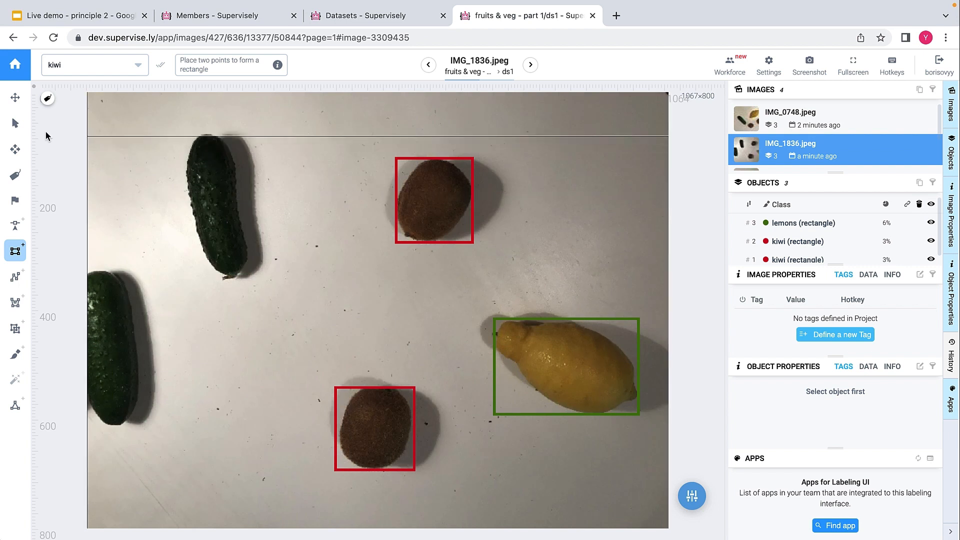
left_click(16, 125)
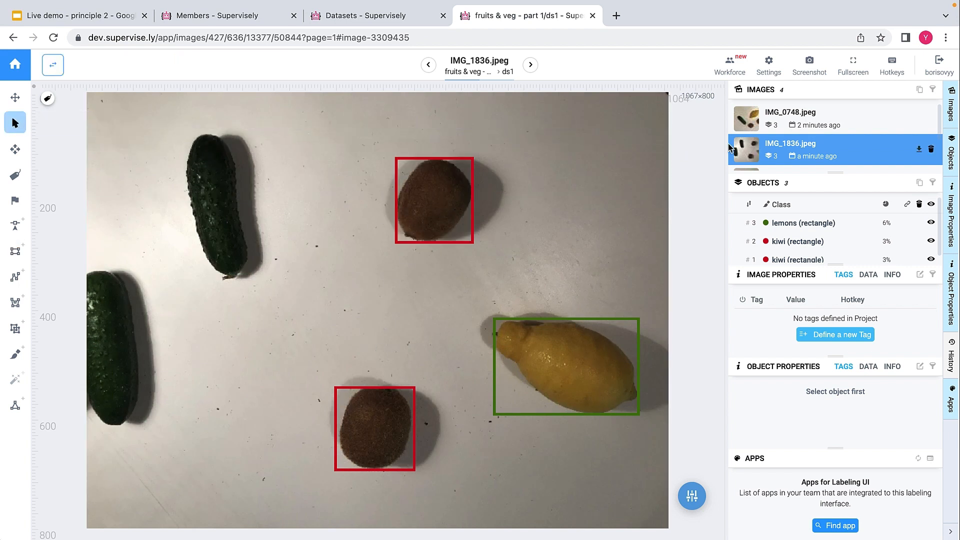
scroll(760, 144, "down", 2)
left_click(755, 132)
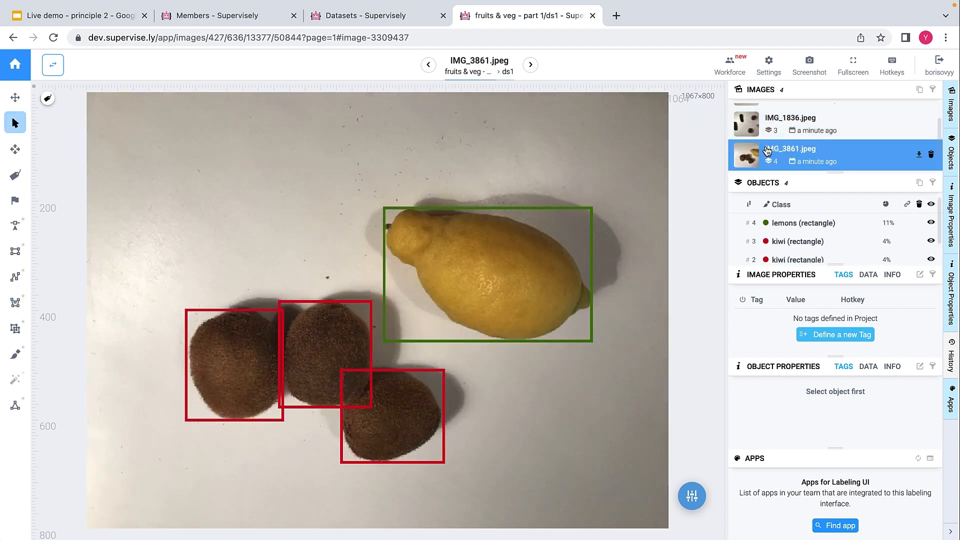
scroll(768, 152, "down", 1)
left_click(763, 153)
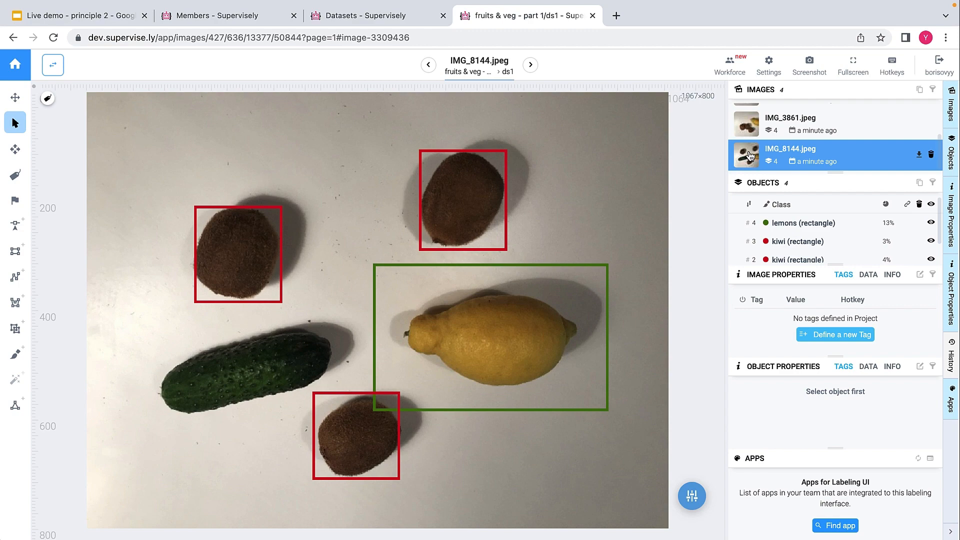
scroll(750, 156, "up", 3)
left_click(753, 118)
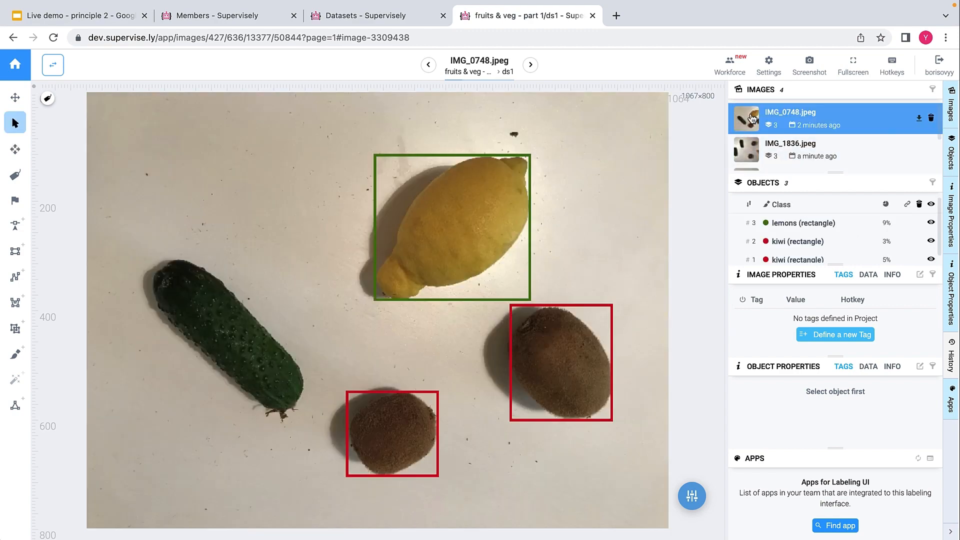
- Keep Display author enabled in the Tags labeling settings and save them
left_click(769, 65)
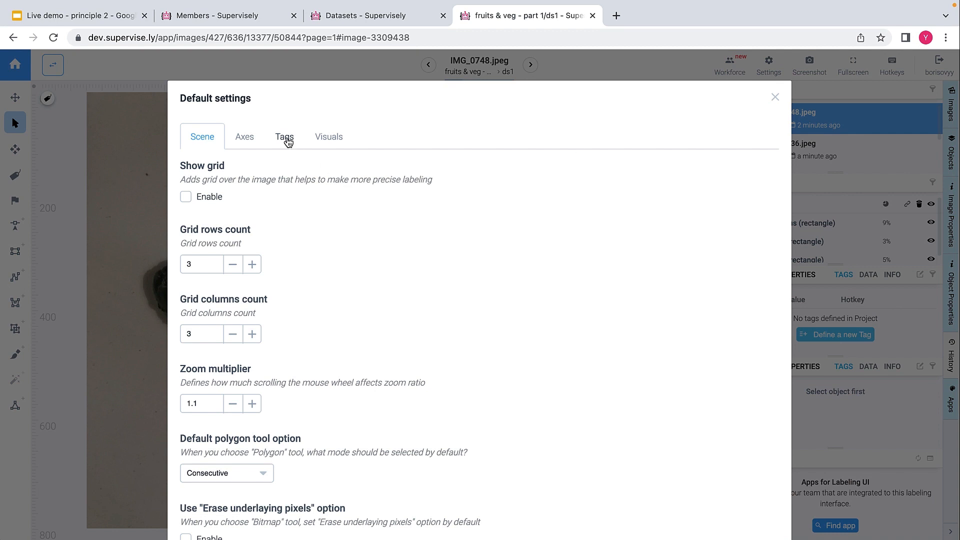
left_click(289, 142)
scroll(330, 310, "down", 4)
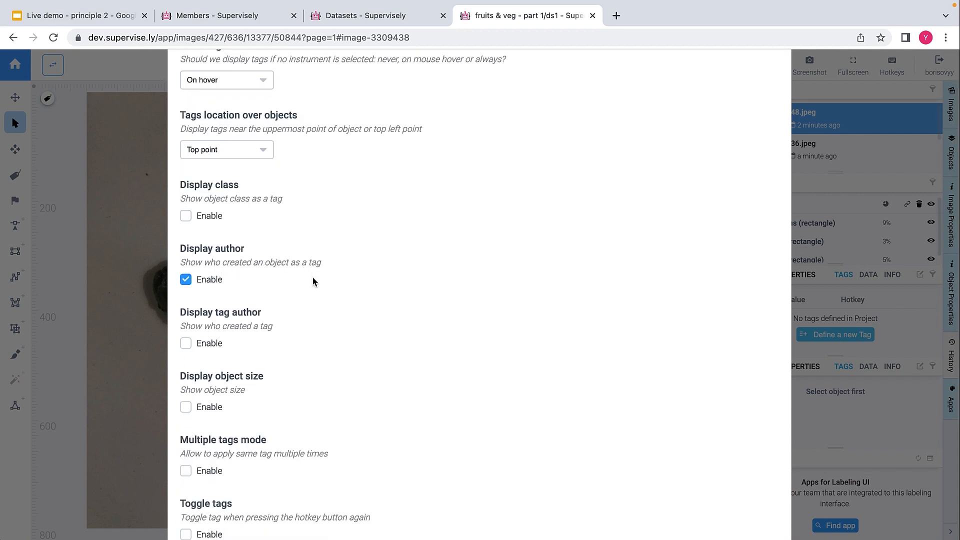
scroll(315, 280, "down", 2)
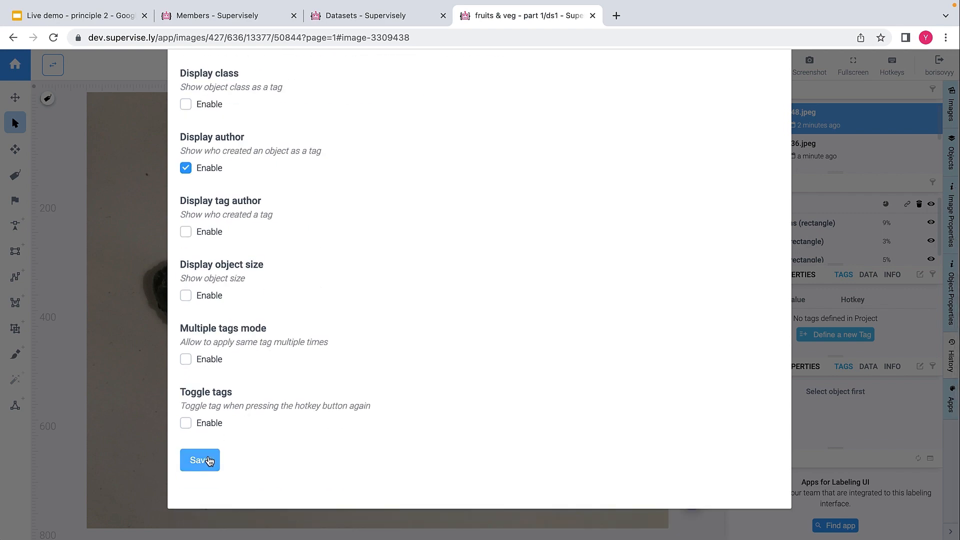
left_click(209, 461)
- Show box authors with the Tag tool, check IMG_1836.jpeg, then close the labeling tab
left_click(15, 180)
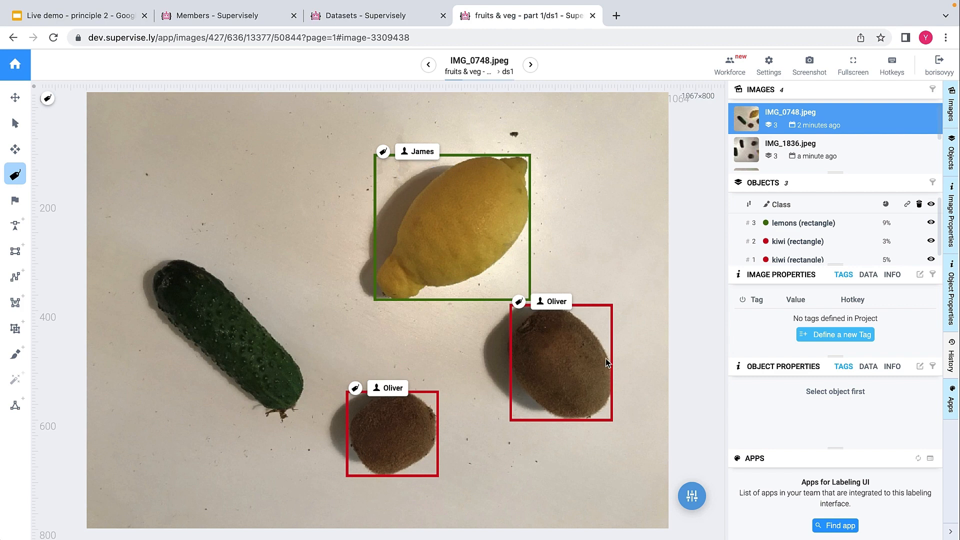
left_click(751, 153)
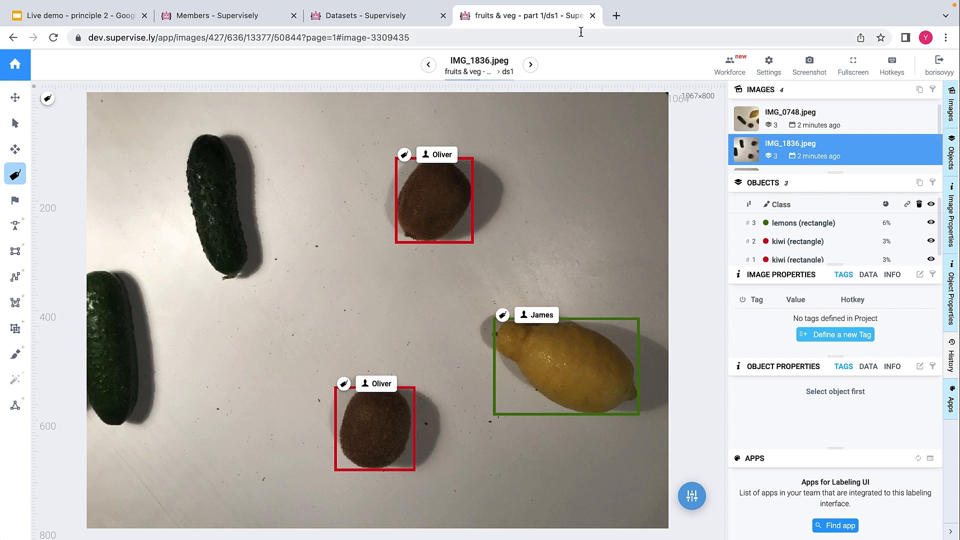
left_click(592, 15)
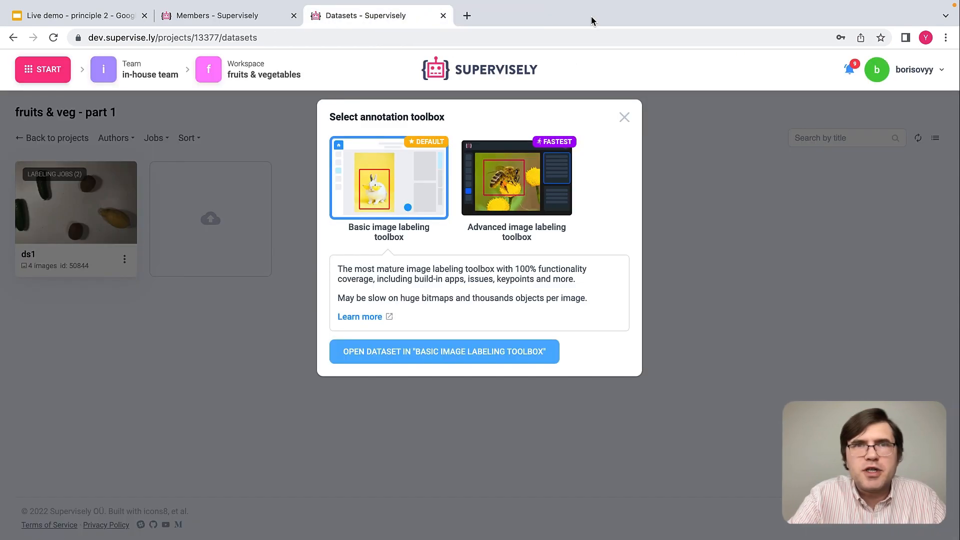
- Dismiss the toolbox chooser and go to Labeling Jobs via START > Labeling at scale
left_click(624, 120)
left_click(46, 70)
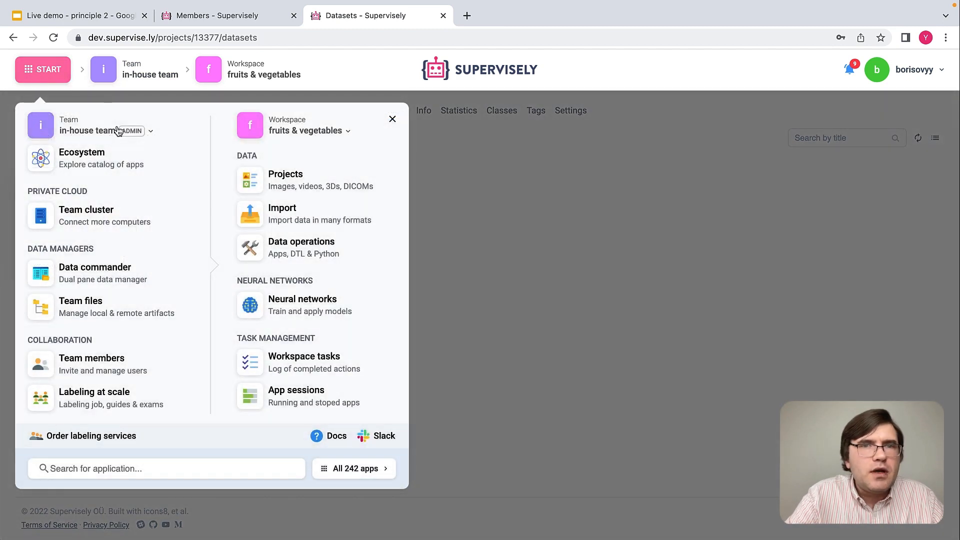
left_click(104, 392)
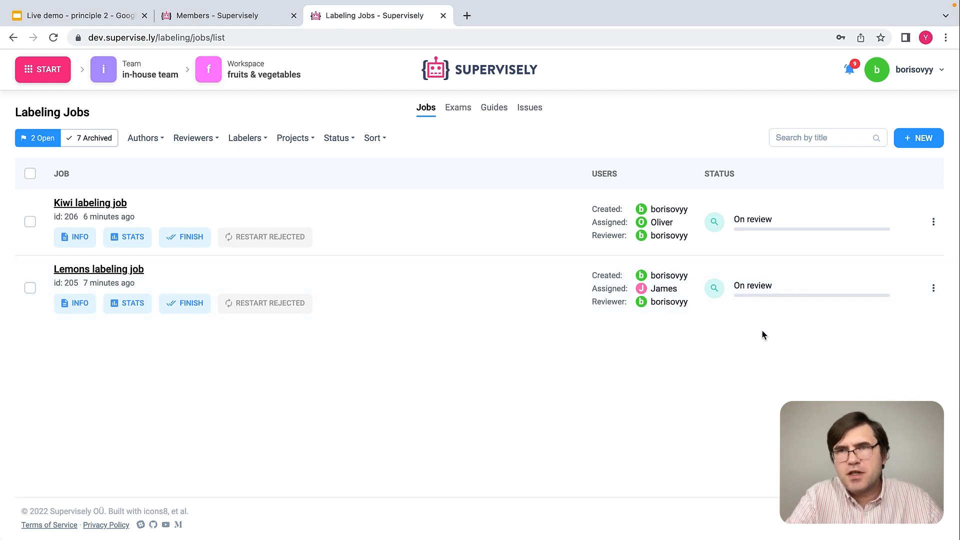
mouse_move(751, 219)
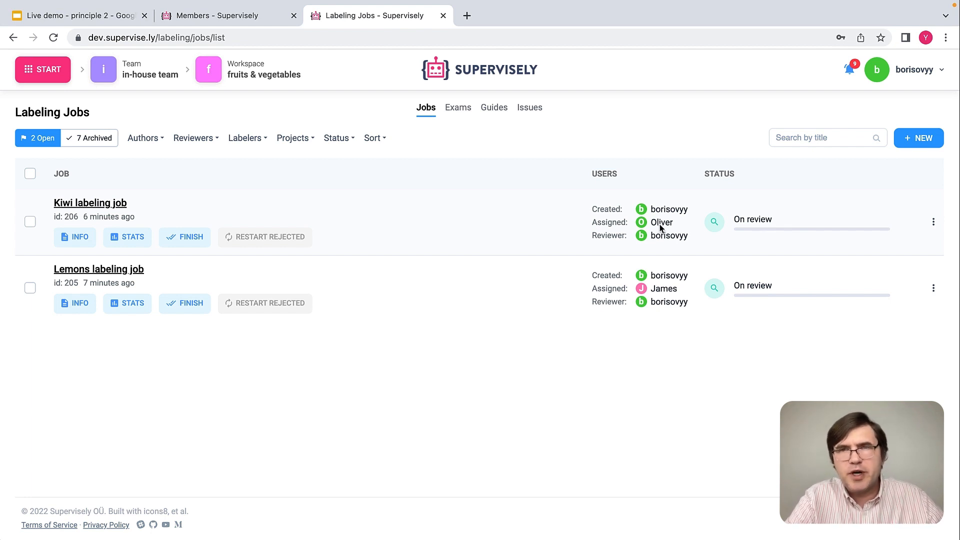
- Open the Kiwi job and accept IMG_0748, IMG_1836, IMG_3861 and IMG_8144
left_click(92, 203)
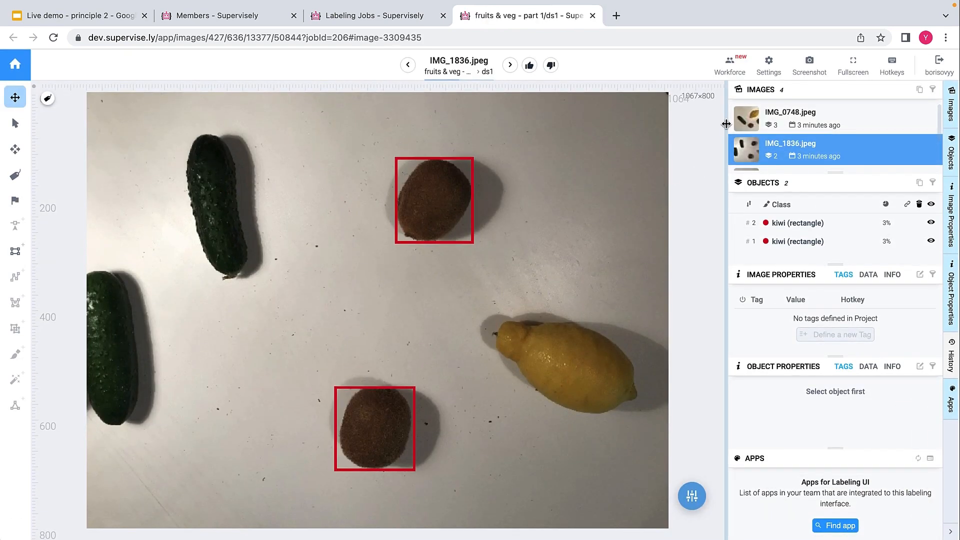
left_click(750, 126)
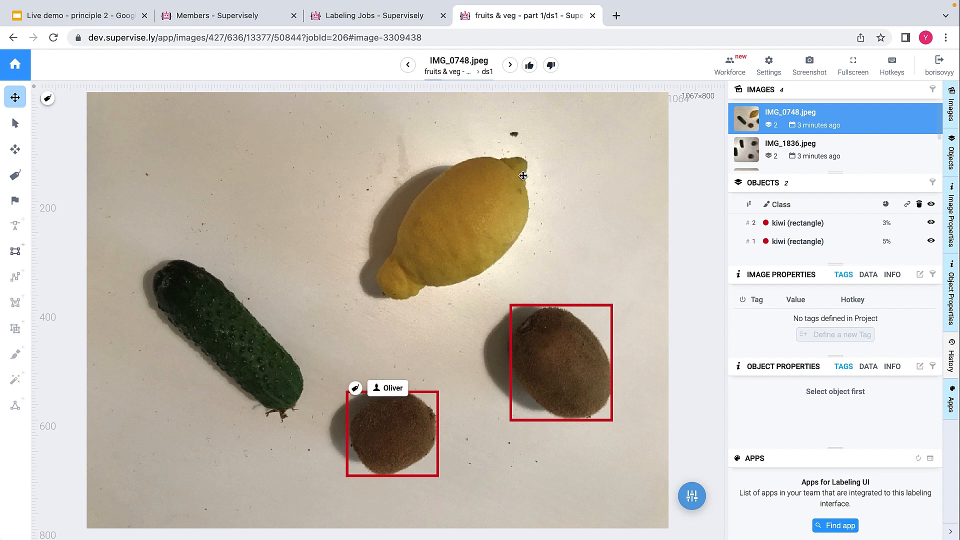
left_click(529, 65)
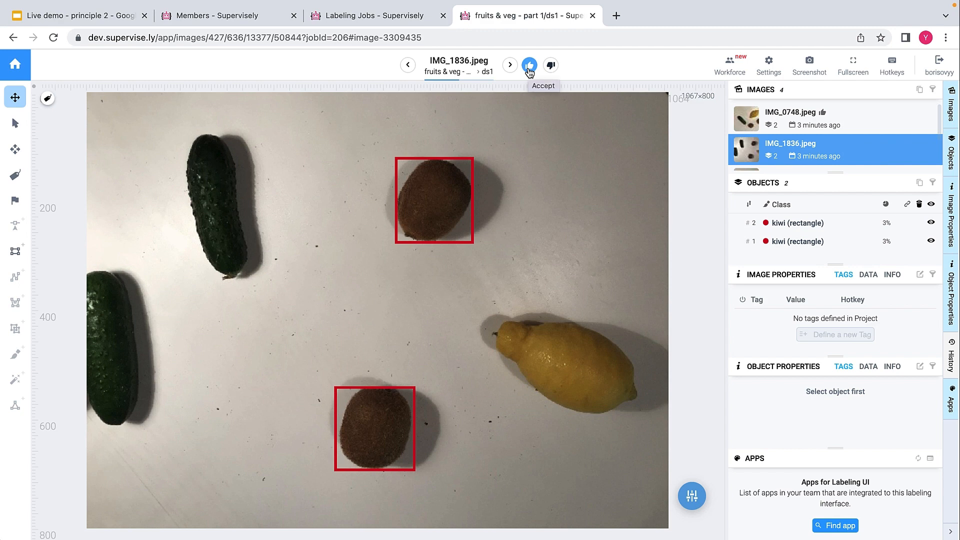
left_click(529, 69)
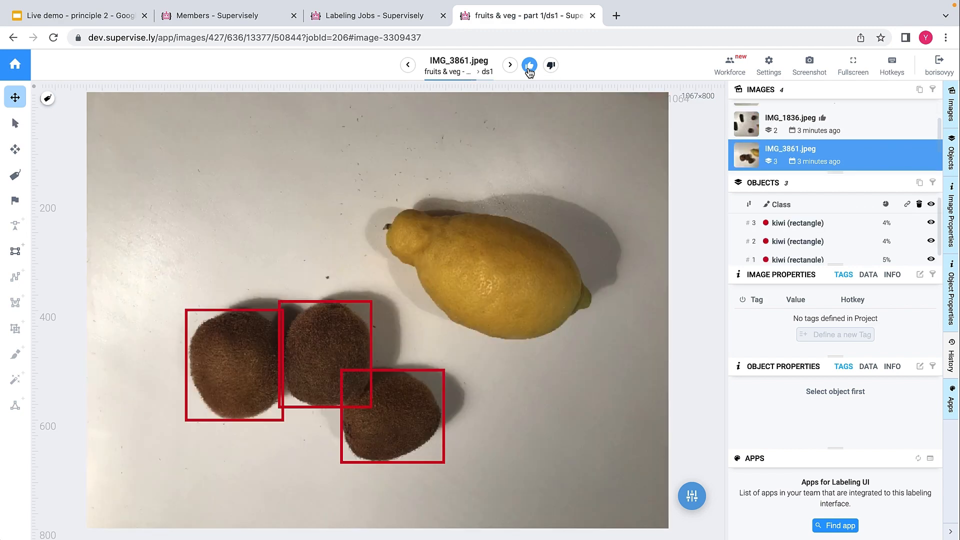
left_click(529, 69)
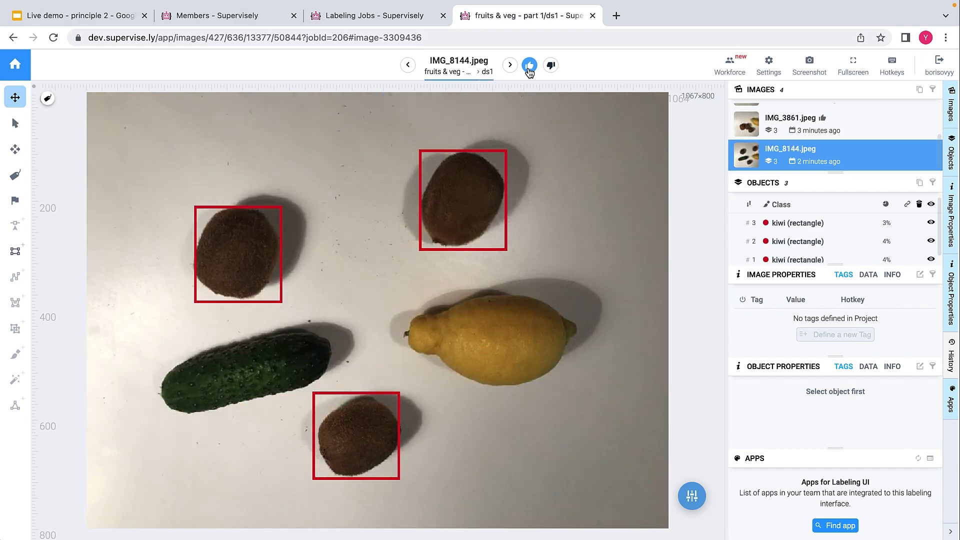
left_click(530, 69)
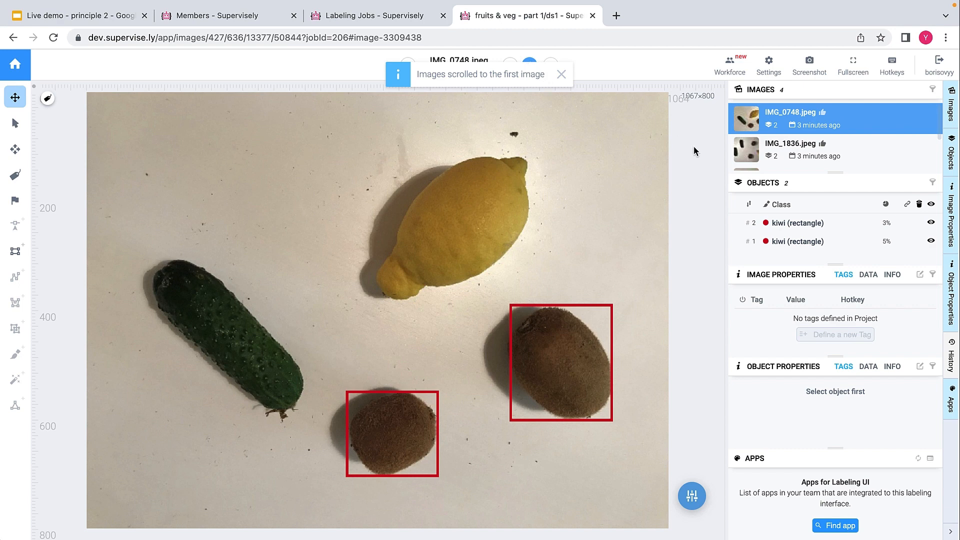
- Dismiss the back-to-first-image notice and reopen IMG_3861.jpeg for editing with the Select tool
left_click(561, 75)
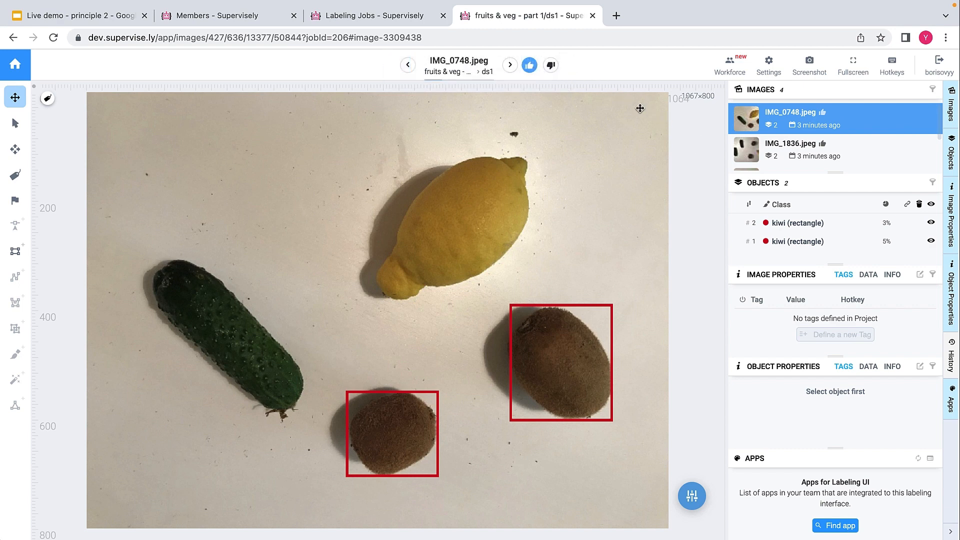
scroll(755, 143, "down", 2)
left_click(752, 133)
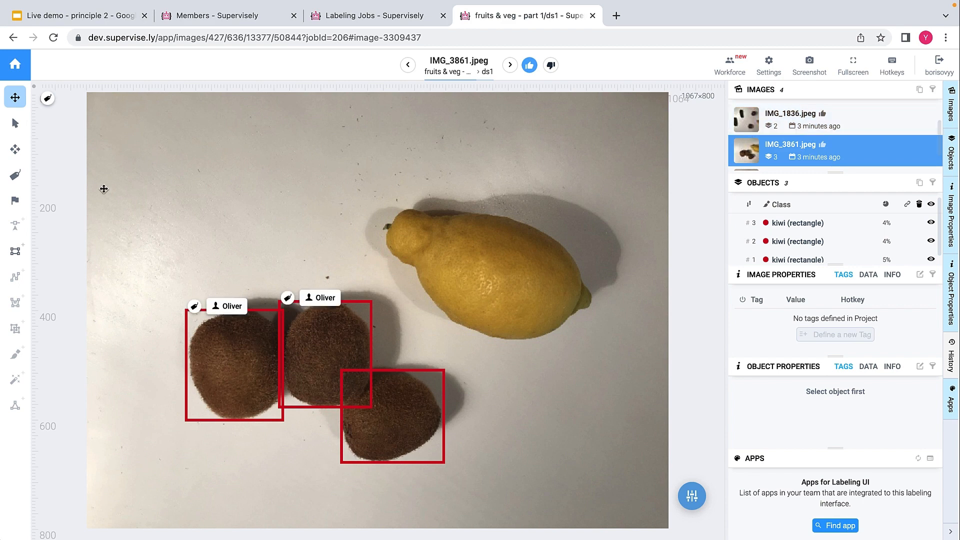
left_click(15, 124)
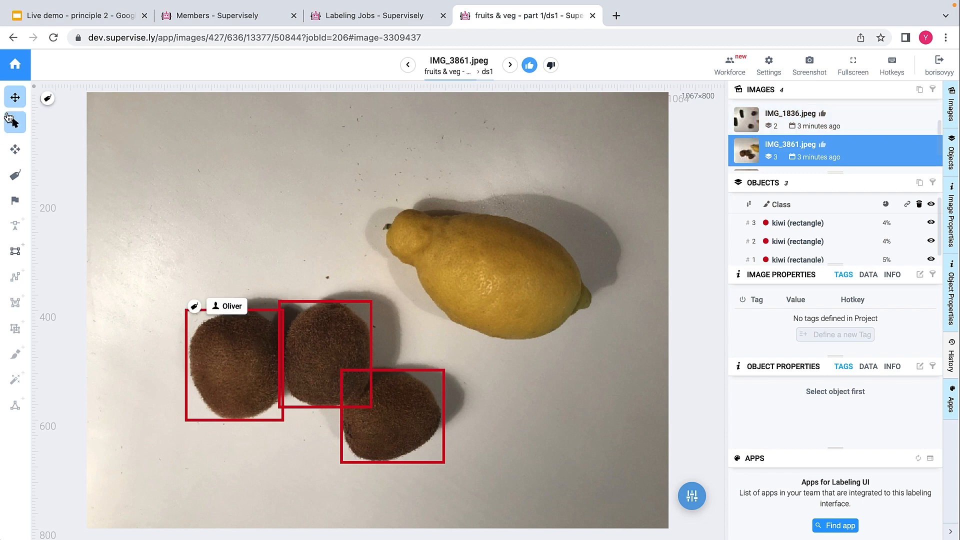
- Tighten the leftmost kiwi box on IMG_3861 by pulling its edge onto the fruit
left_click(215, 369)
left_click_drag(186, 311, 192, 310)
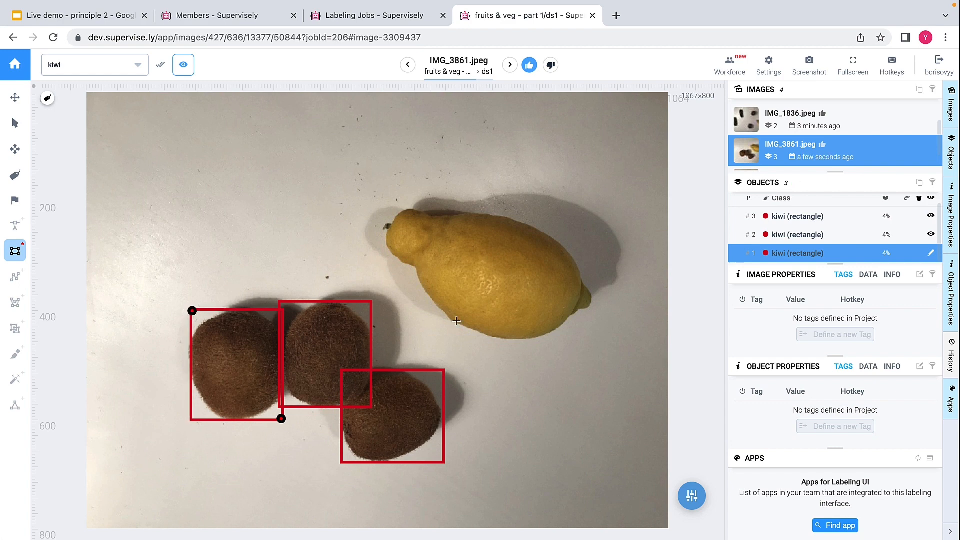
key("space")
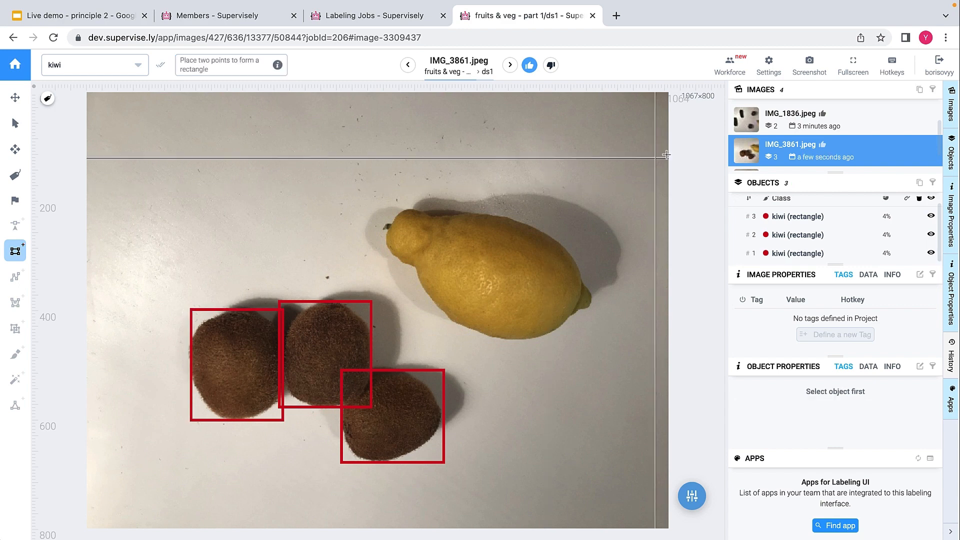
- Tighten the bottom kiwi box on IMG_8144, then close the review tab
scroll(745, 157, "down", 1)
left_click(744, 156)
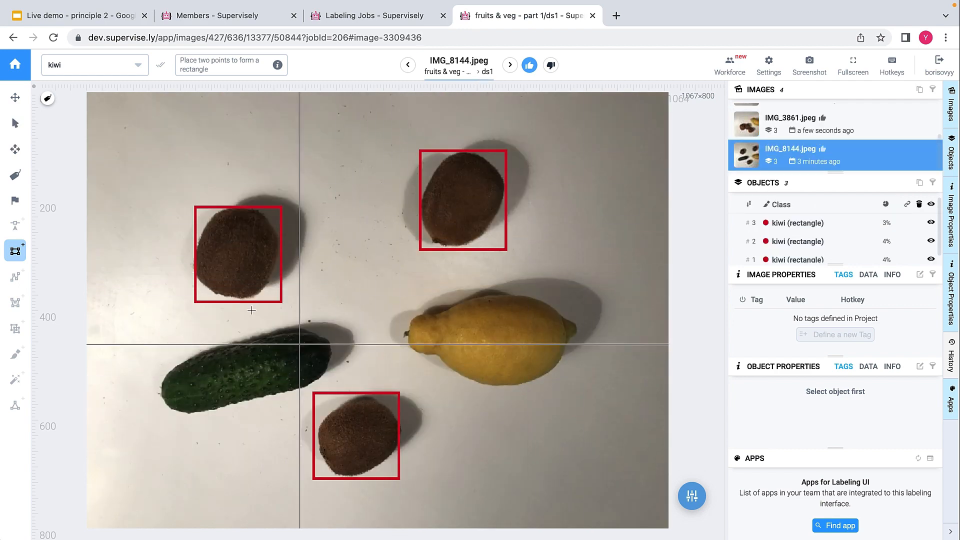
left_click(15, 124)
left_click(345, 421)
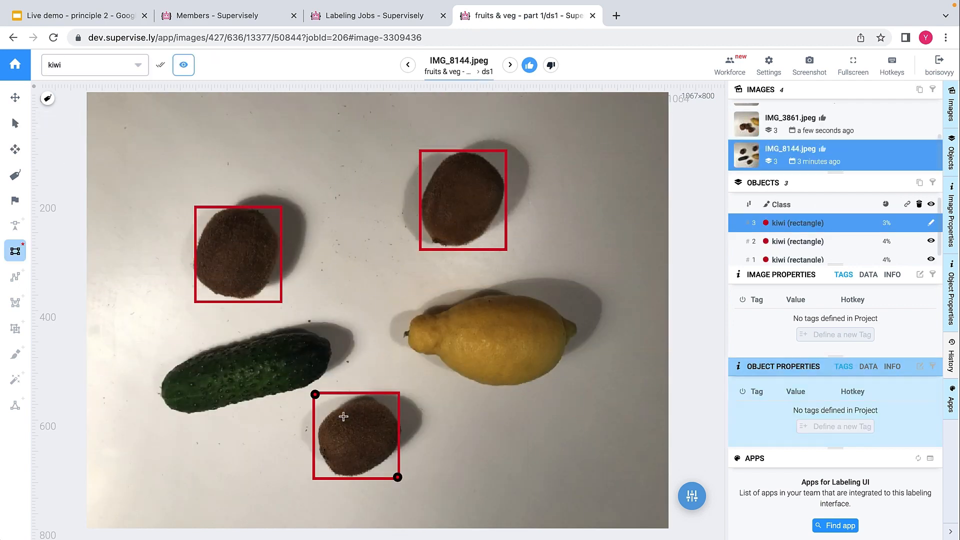
left_click_drag(316, 395, 320, 395)
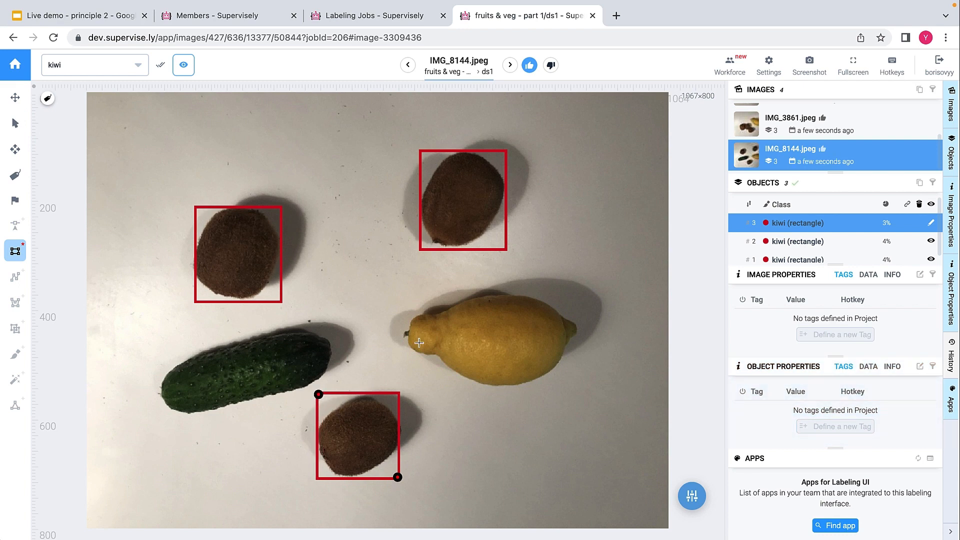
key("Escape")
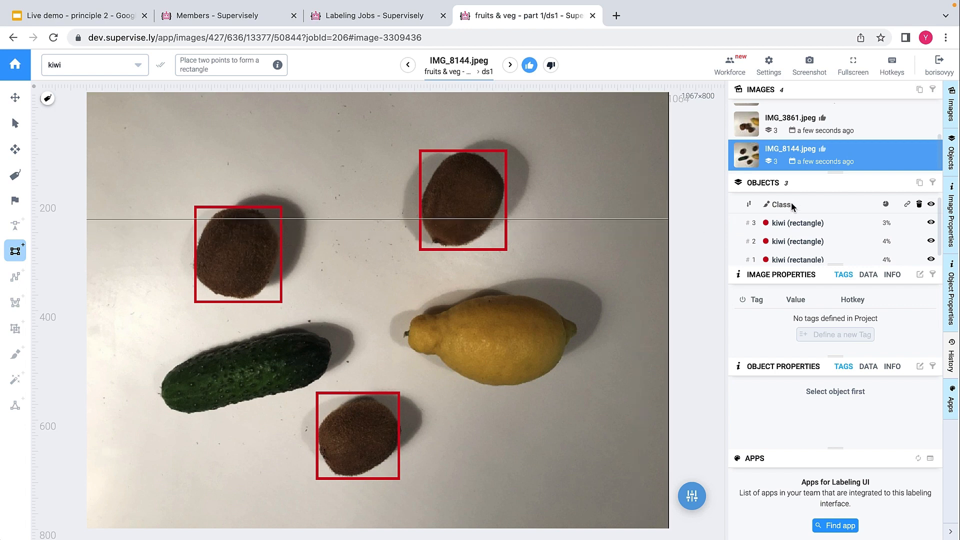
left_click(594, 15)
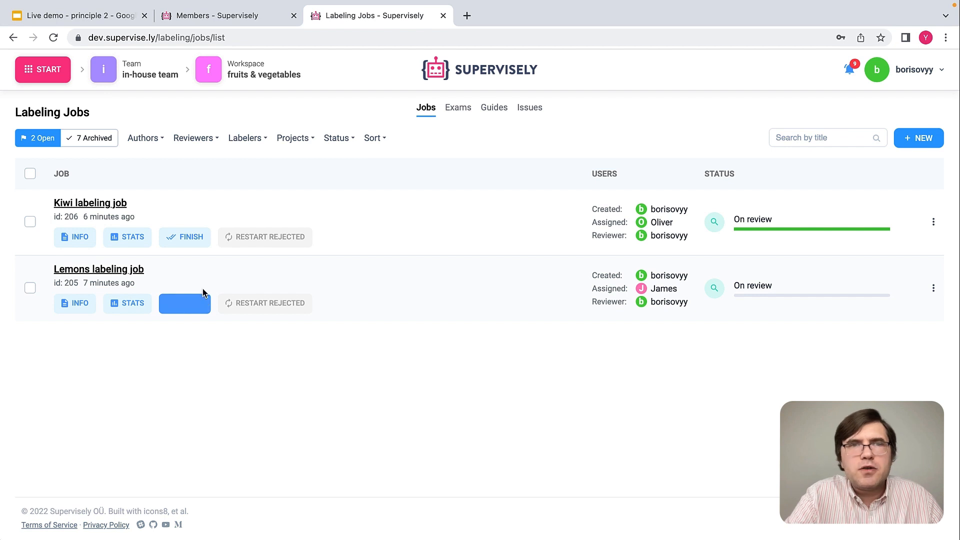
- Check the Kiwi job's statistics, then mark the Kiwi labeling job finished
left_click(132, 237)
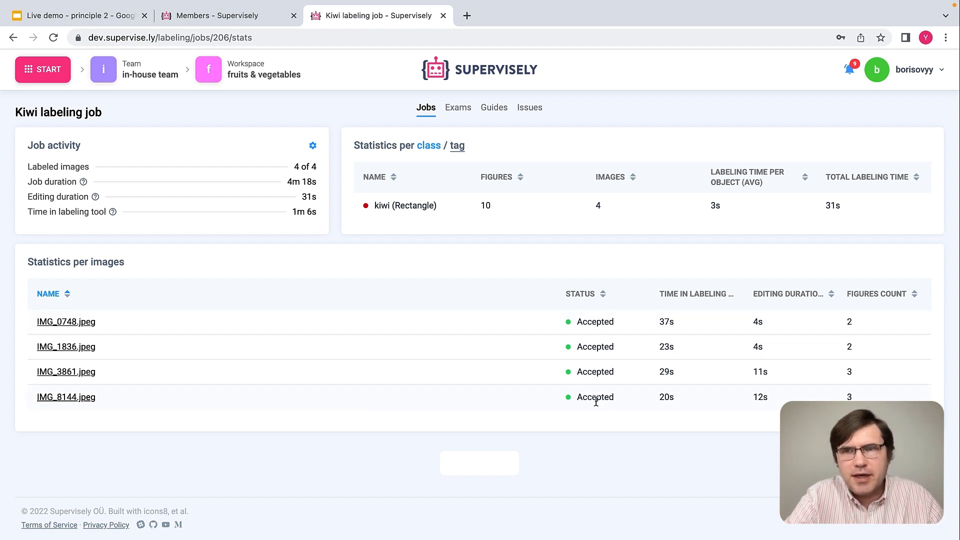
left_click(12, 38)
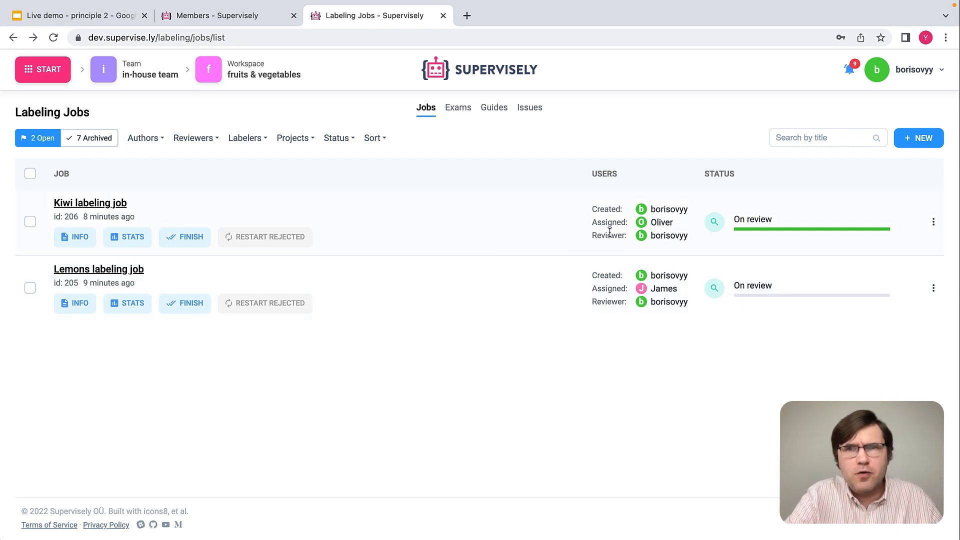
left_click(199, 237)
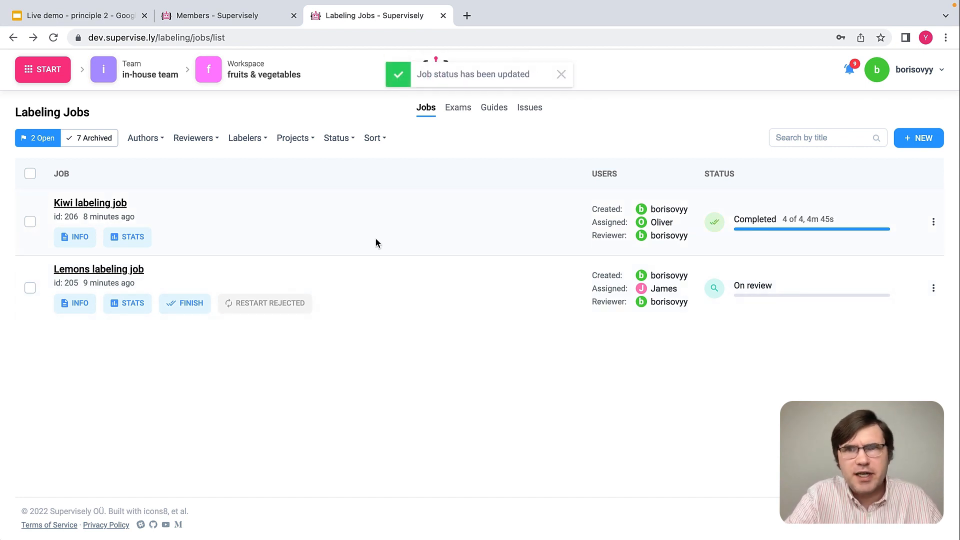
- Confirm Kiwi reads Completed and open the Lemons labeling job (id 205) for review
double_click(758, 219)
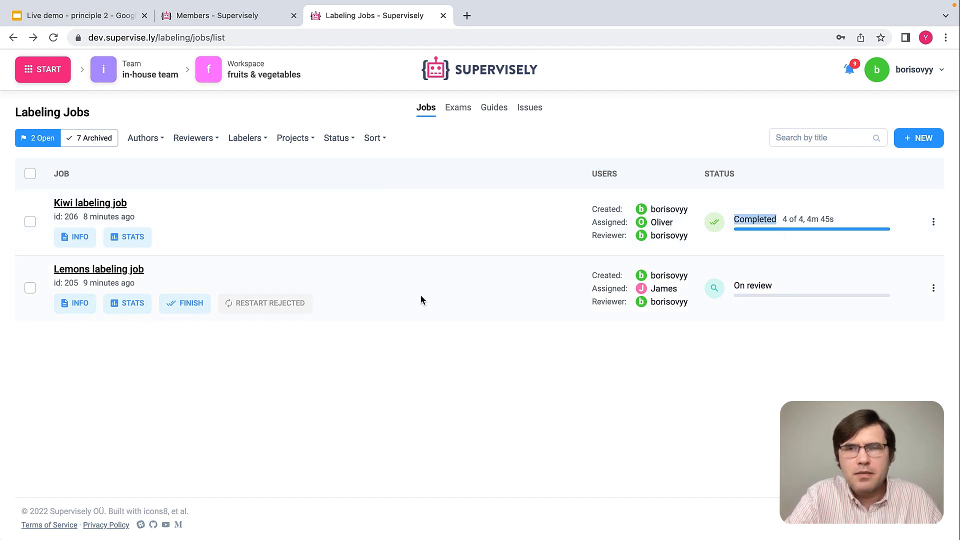
double_click(666, 289)
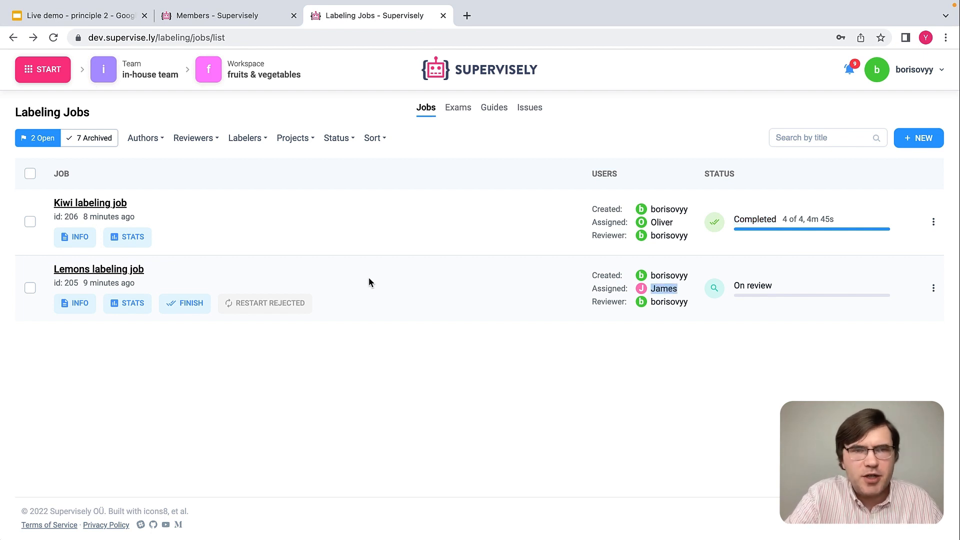
left_click(121, 270)
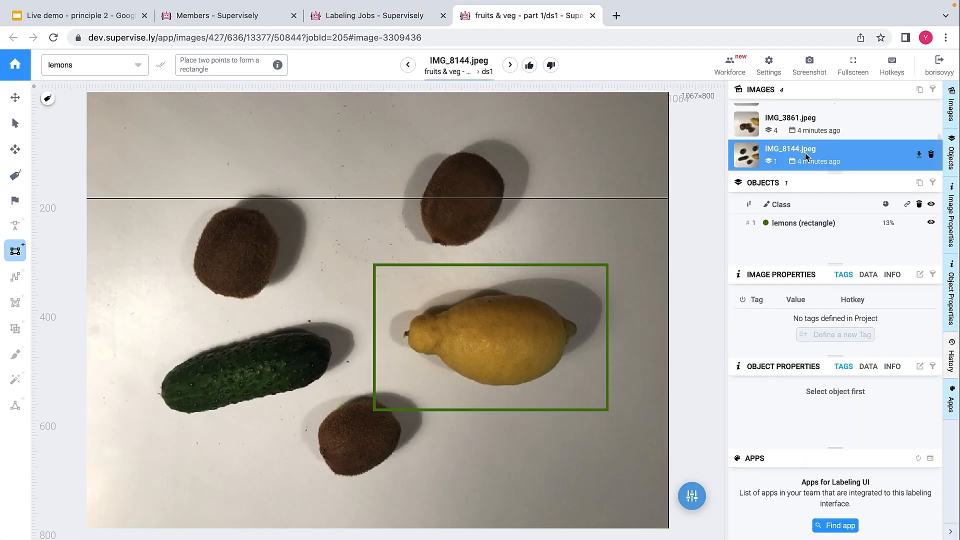
- Accept the lemon boxes on IMG_0748, IMG_1836 and IMG_3861 with the thumbs-up button
scroll(800, 145, "up", 3)
left_click(753, 131)
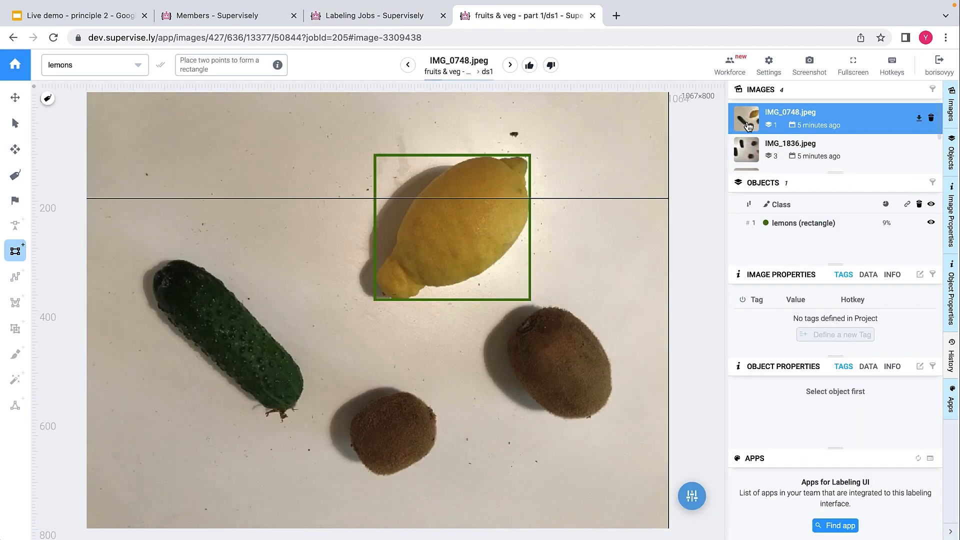
left_click(529, 66)
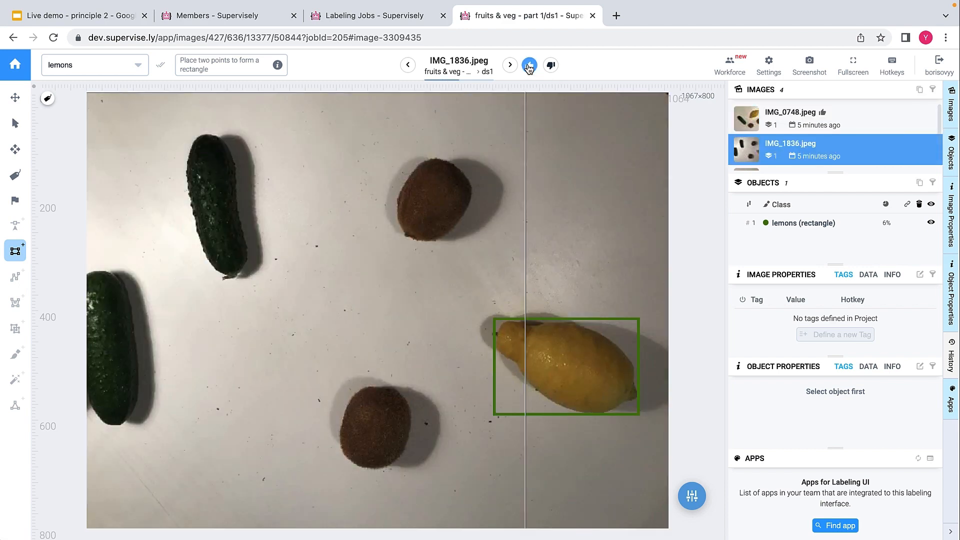
left_click(529, 66)
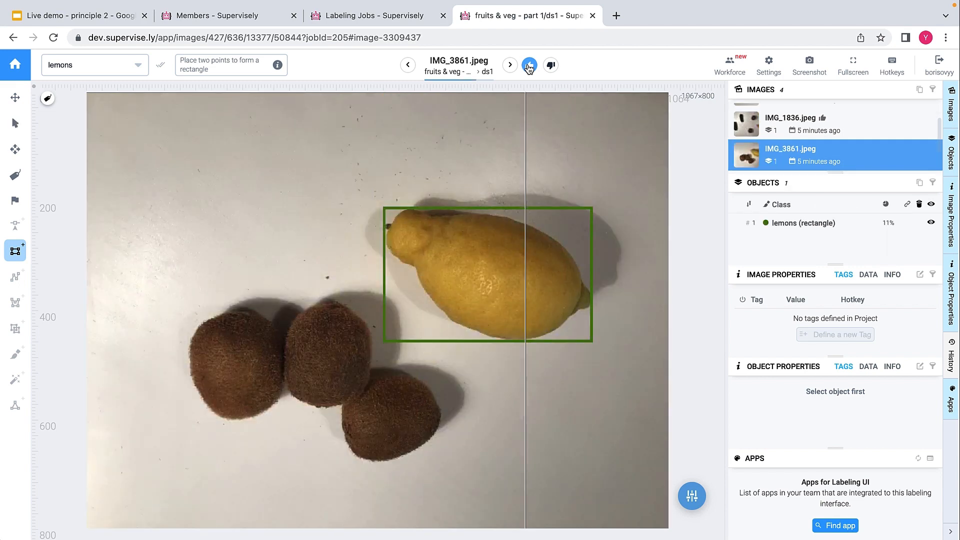
left_click(530, 65)
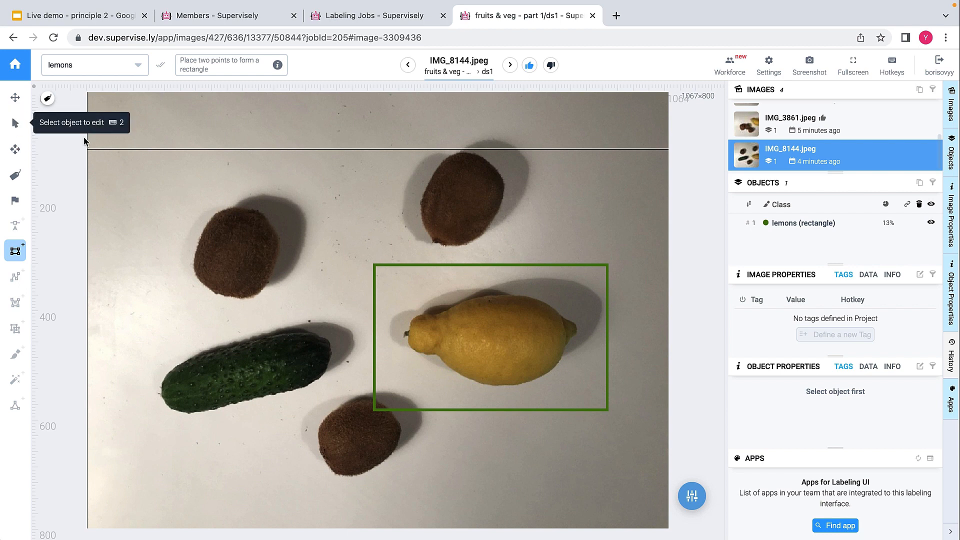
- Attach a new issue 'box is too wide' to the lemon box on IMG_8144, then close the tab
left_click(15, 125)
left_click(457, 327)
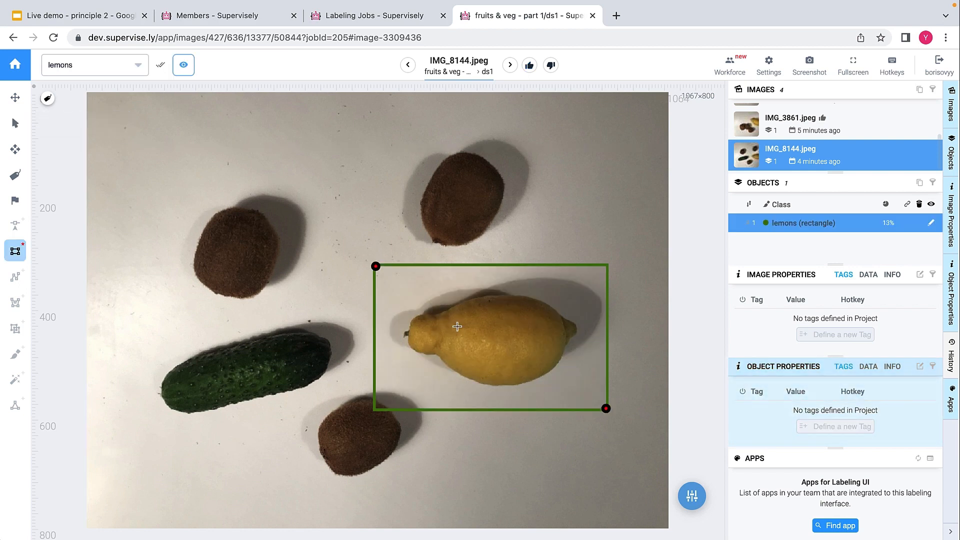
left_click(15, 201)
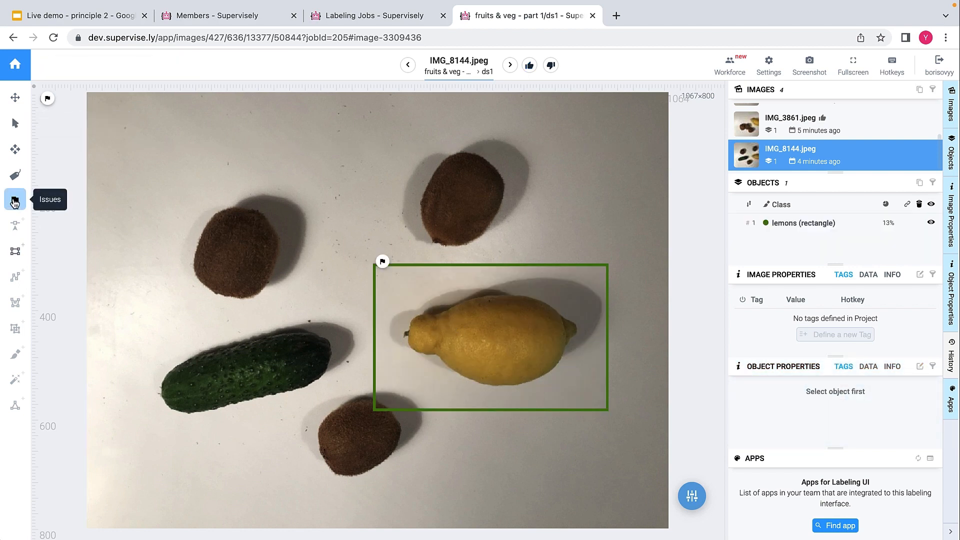
left_click(386, 265)
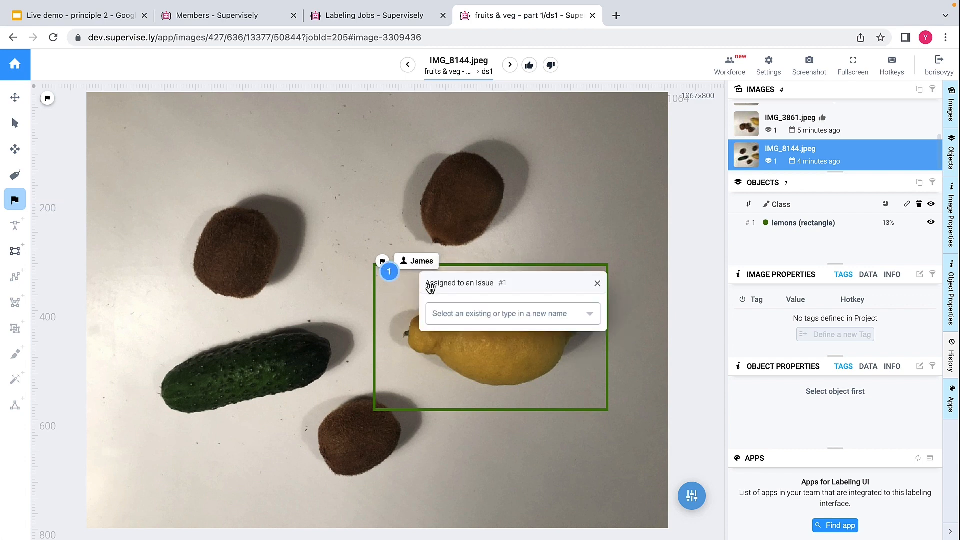
left_click(463, 317)
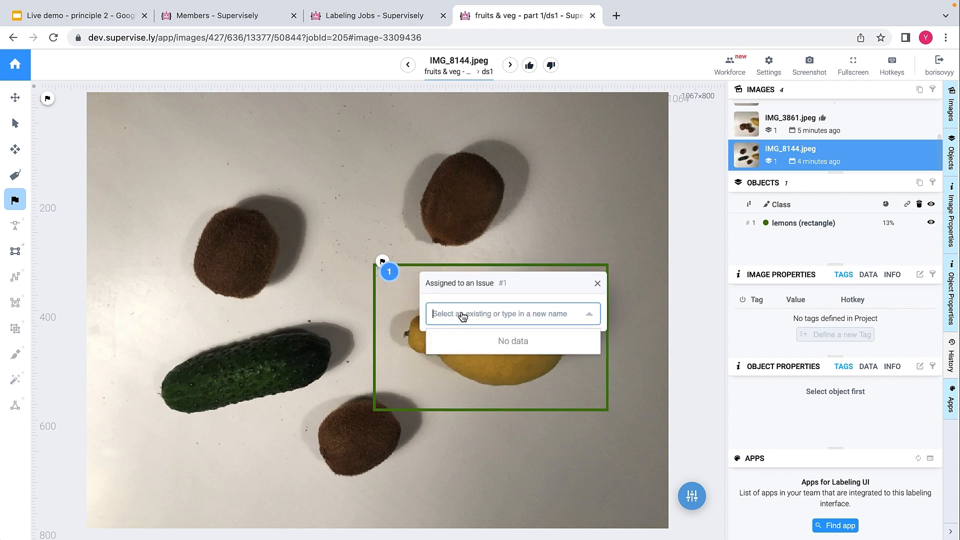
type("box")
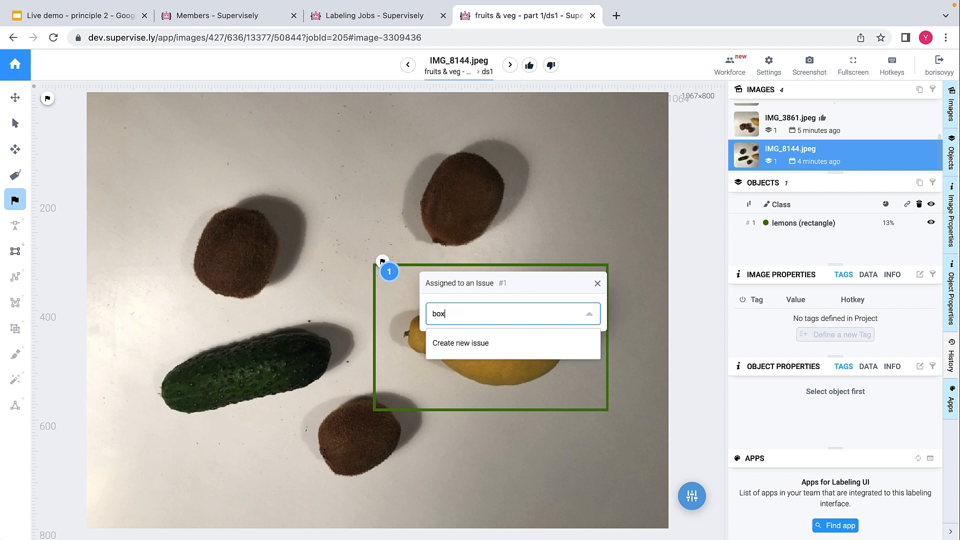
type(" is too wide")
left_click(476, 343)
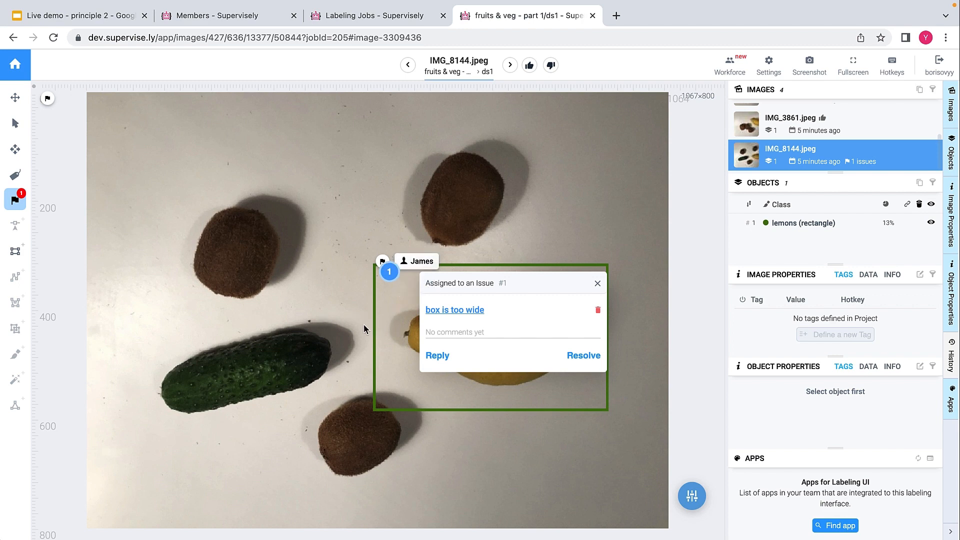
left_click(592, 16)
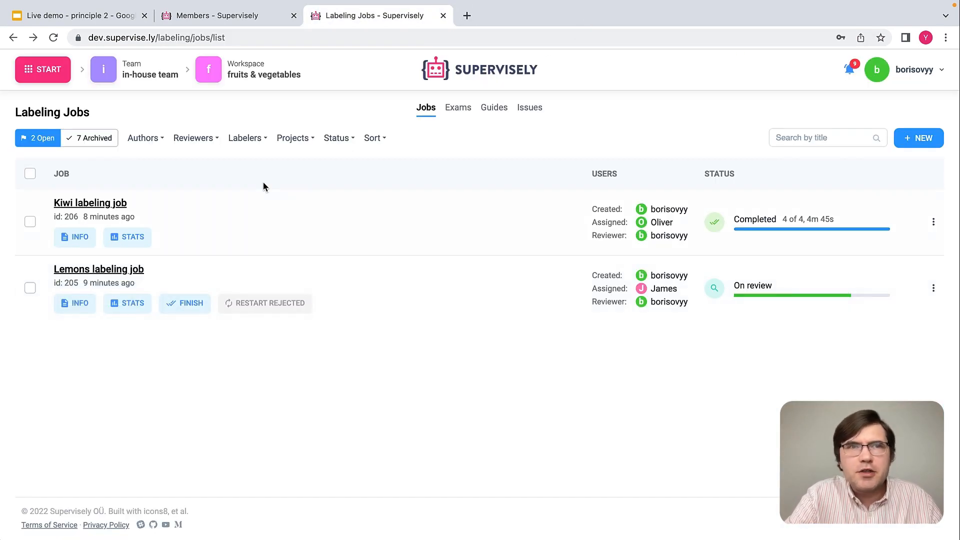
- Reload the jobs list, reopen the Lemons job, reject IMG_8144, and close the annotation tab
left_click(53, 38)
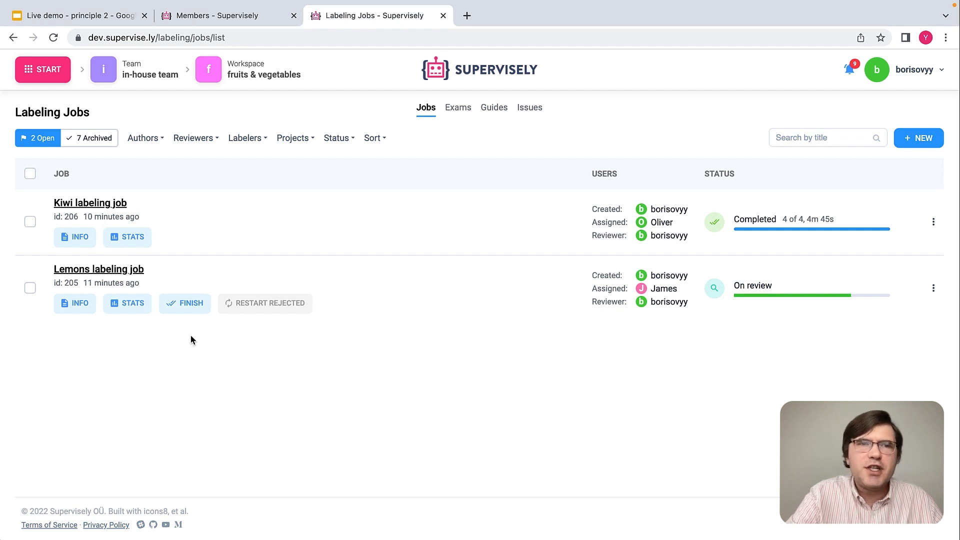
left_click(136, 270)
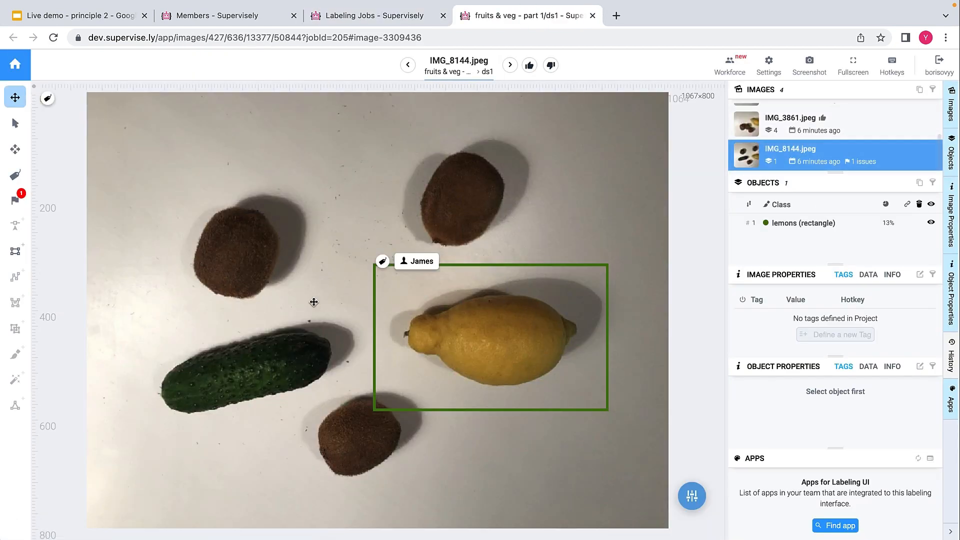
left_click(13, 200)
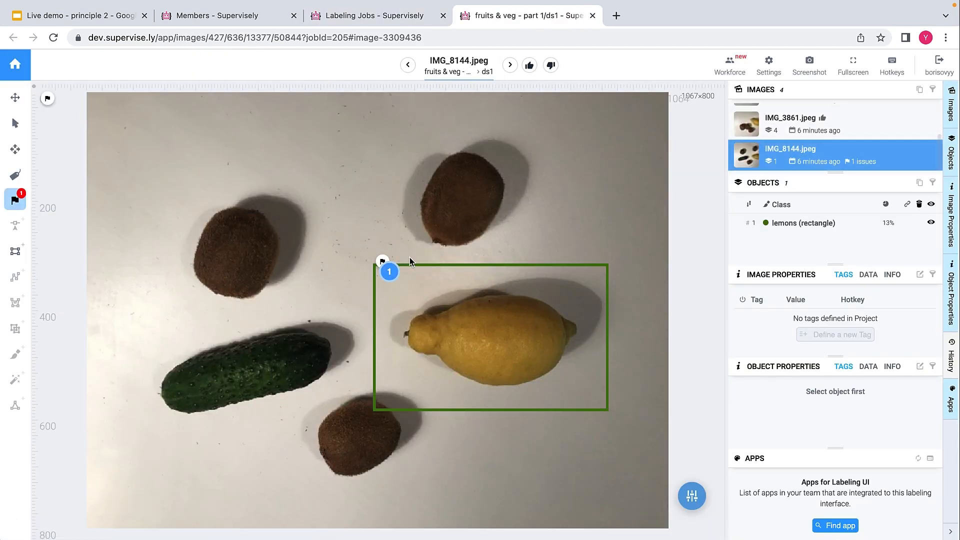
left_click(553, 65)
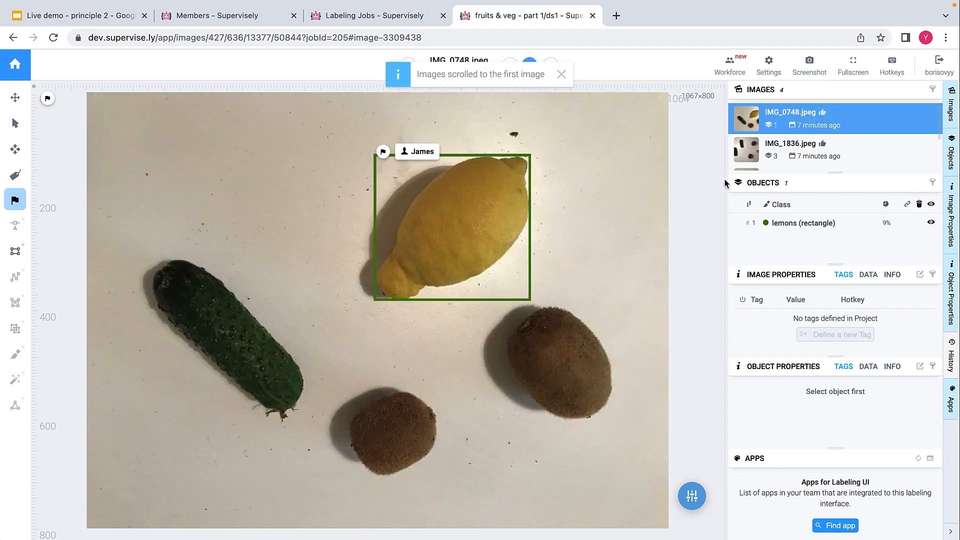
scroll(845, 150, "down", 2)
left_click(848, 165)
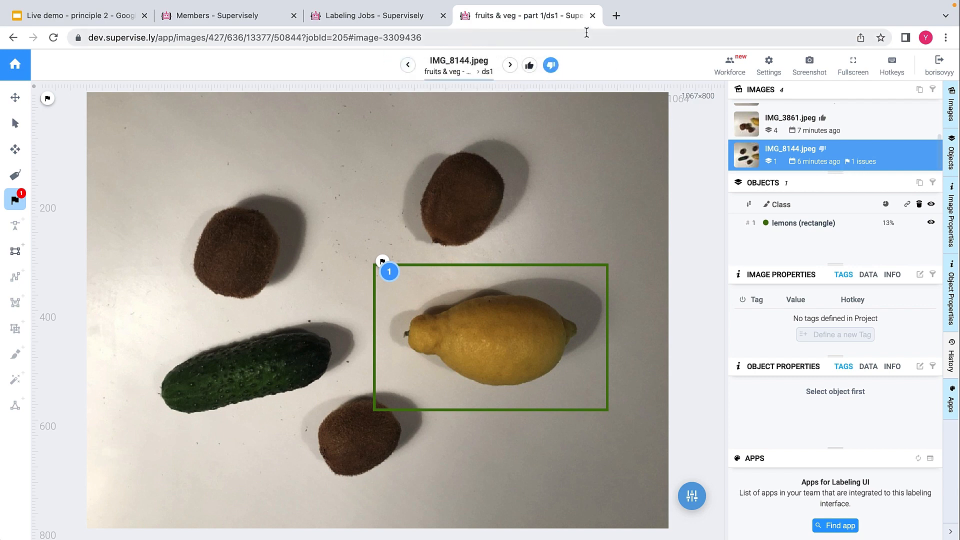
left_click(593, 16)
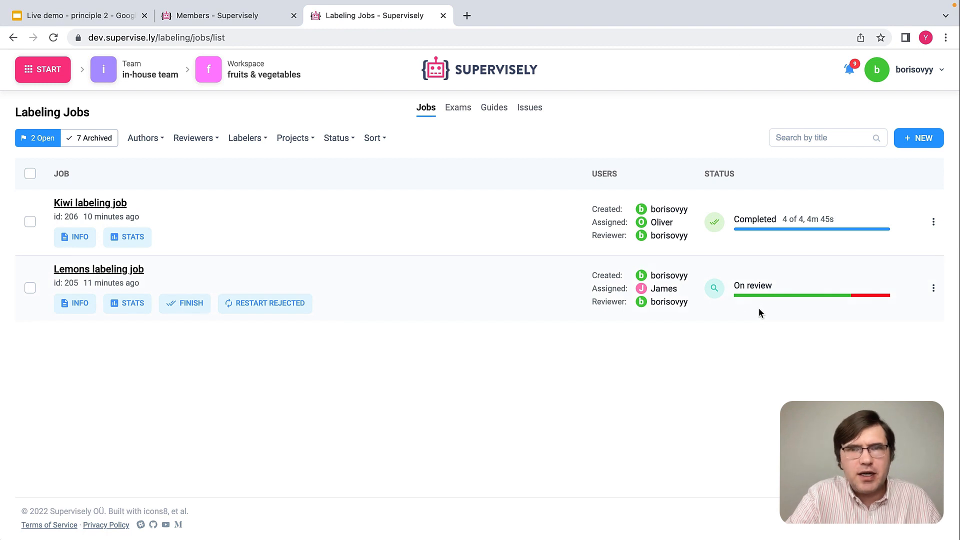
- Restart the rejected image as Lemons labeling job (#2), marking the original Lemons job completed
left_click(133, 304)
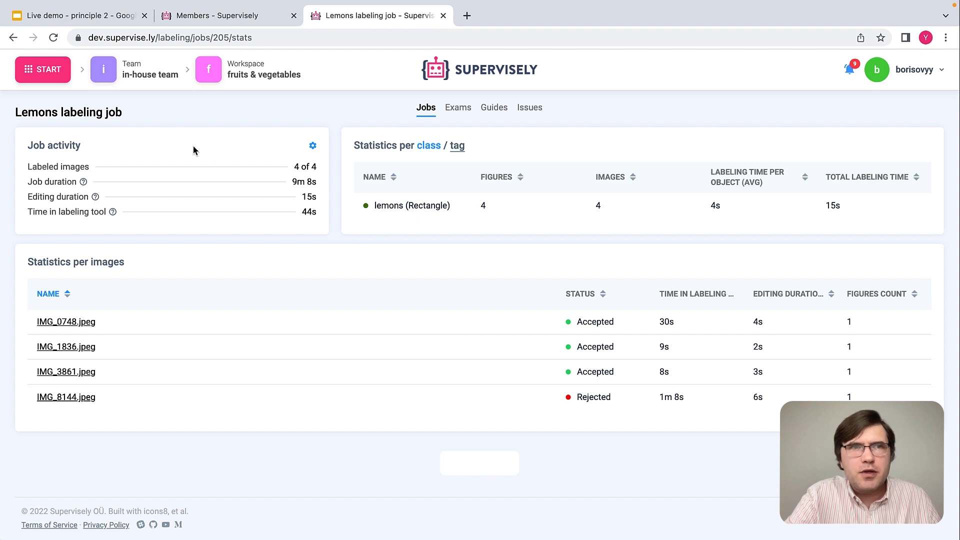
left_click(13, 37)
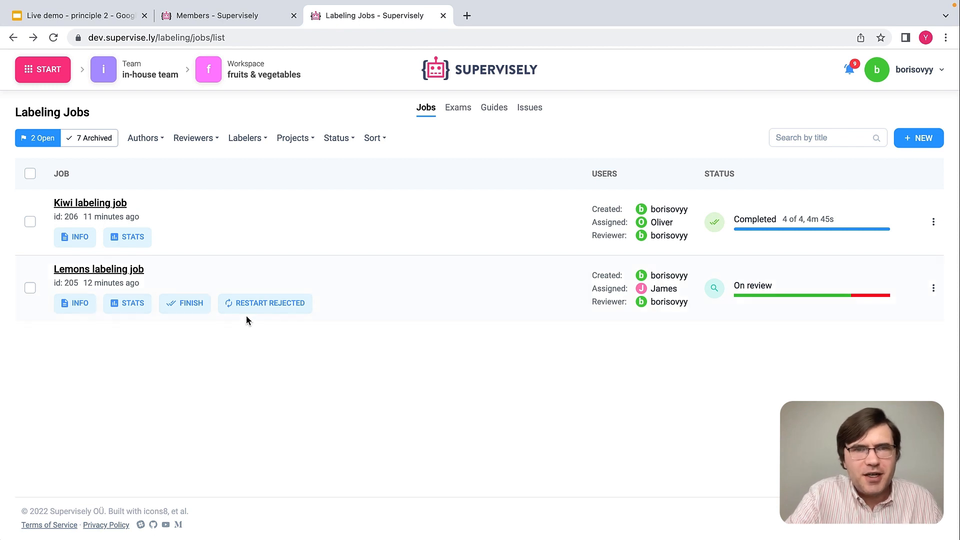
left_click(284, 310)
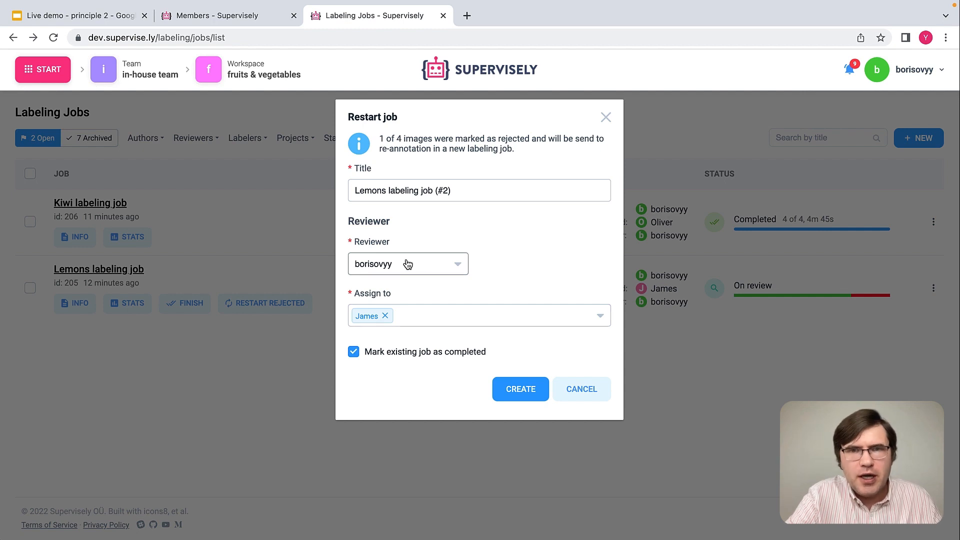
left_click(520, 391)
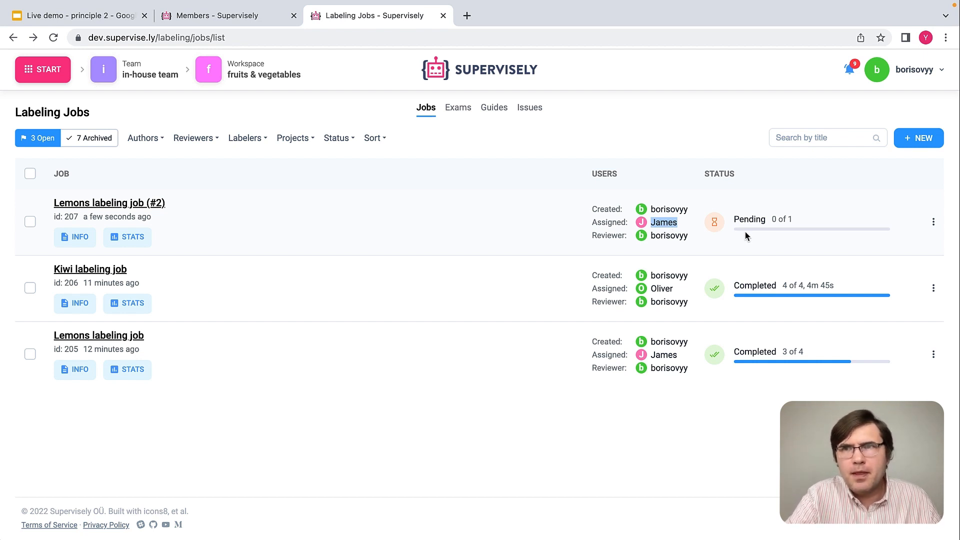
left_click(923, 70)
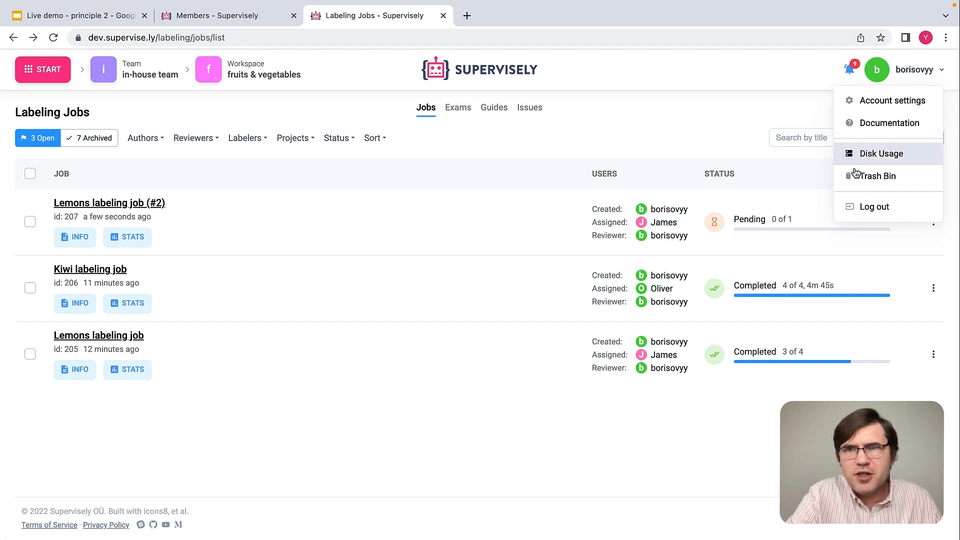
- Log out of the reviewer account and log in as the assigned labeler
left_click(855, 207)
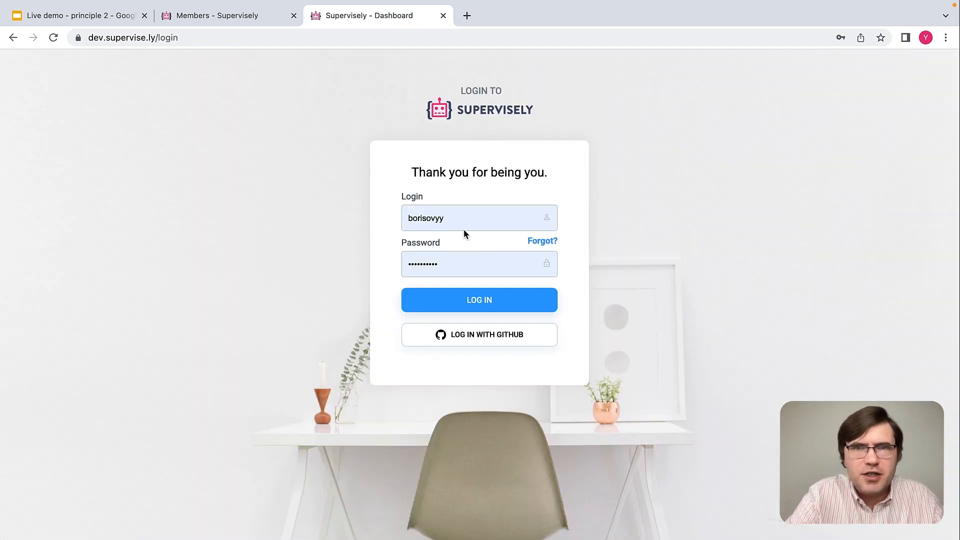
double_click(445, 218)
type("James")
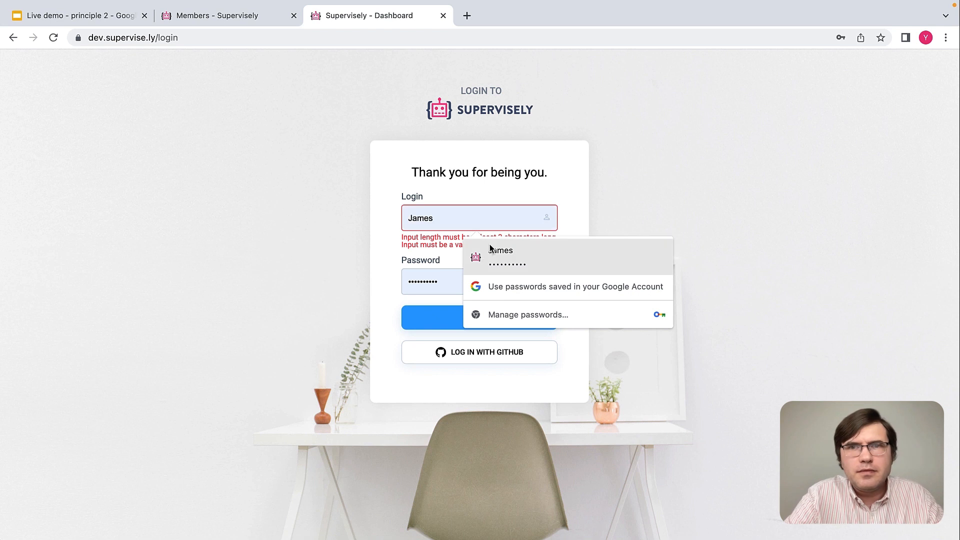
left_click(508, 255)
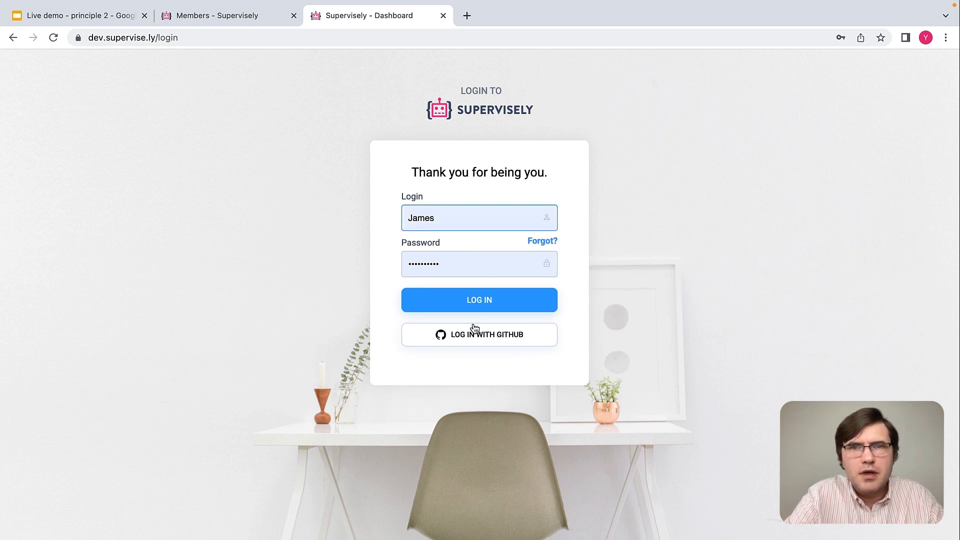
left_click(491, 306)
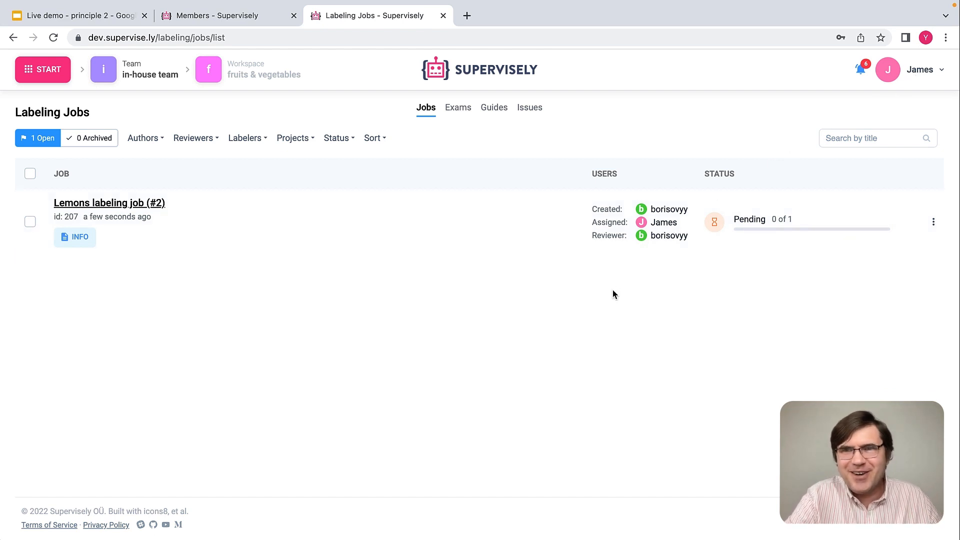
- In Lemons labeling job (#2), tighten the lemon box on IMG_8144, confirm it, and return to the jobs list
left_click(125, 202)
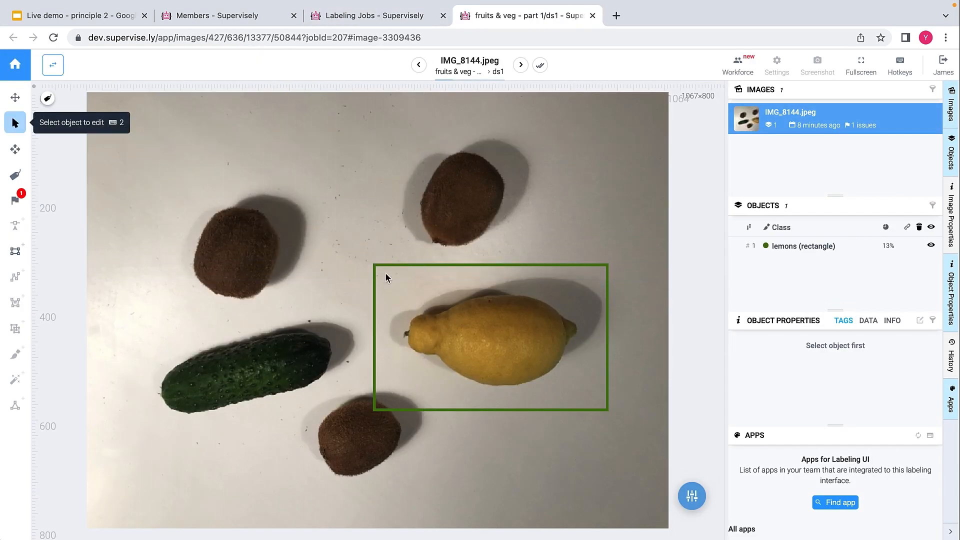
left_click(457, 332)
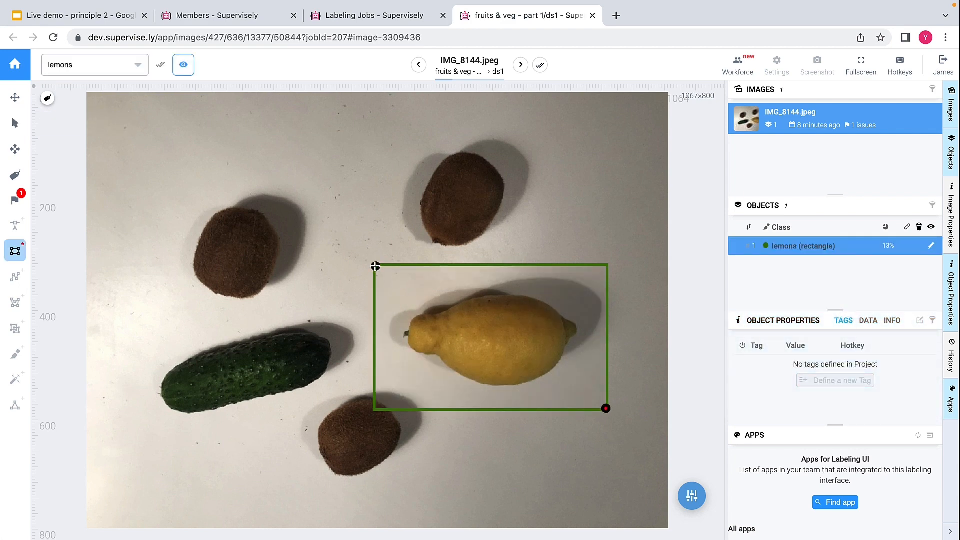
left_click_drag(375, 266, 406, 296)
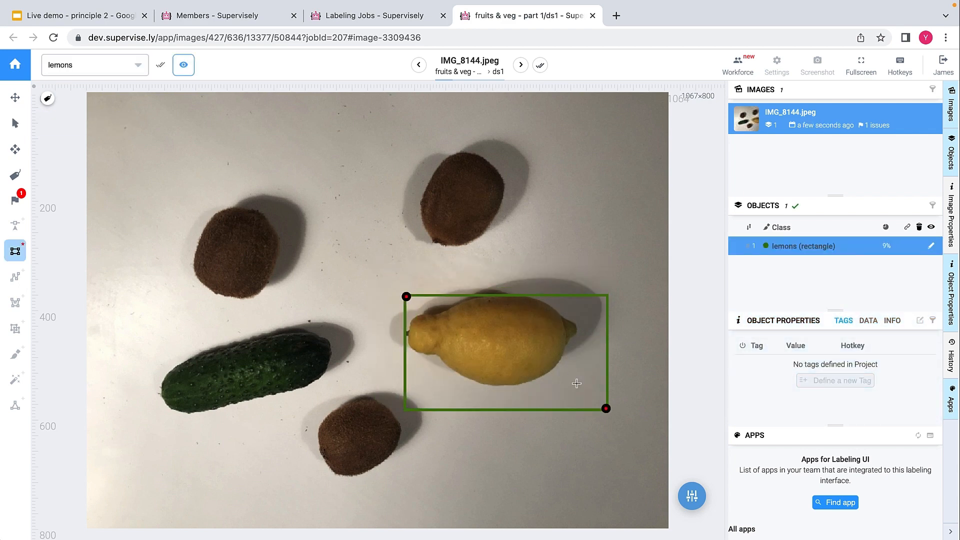
left_click_drag(606, 408, 575, 381)
key("Escape")
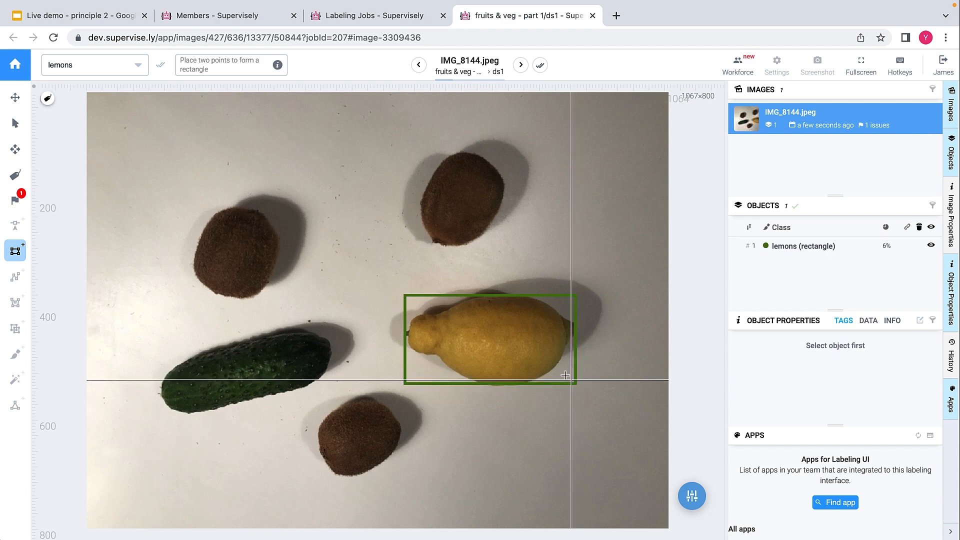
left_click(539, 67)
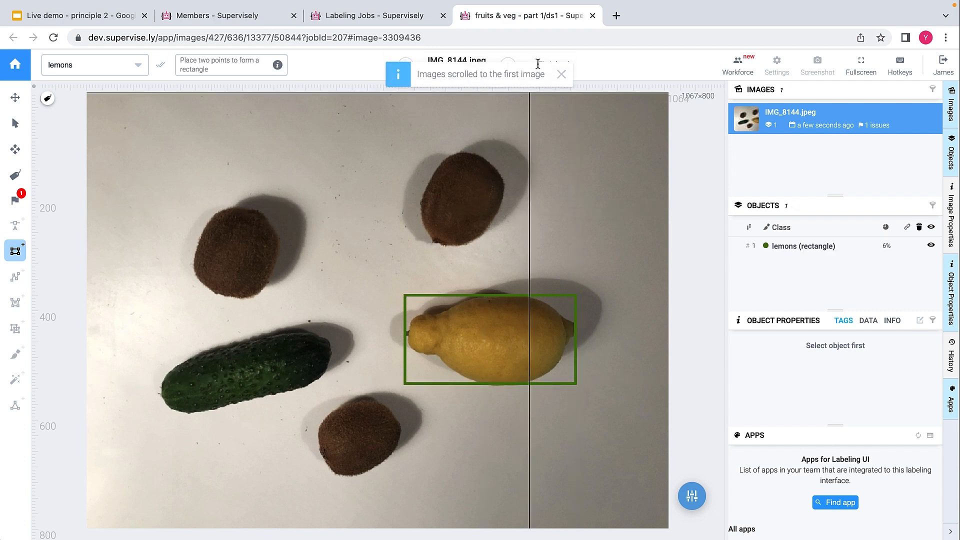
left_click(593, 15)
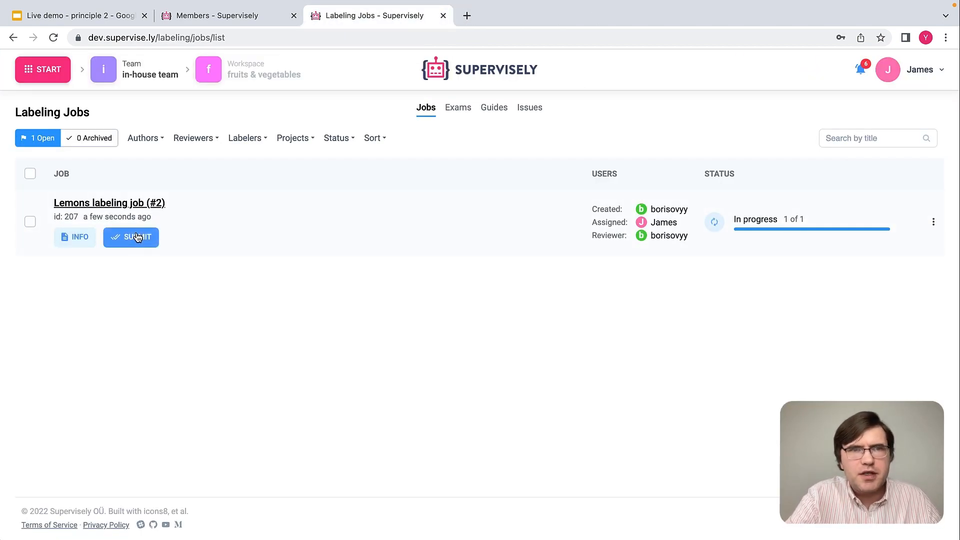
- Submit Lemons labeling job (#2) for review and log out of the labeler's account
left_click(138, 237)
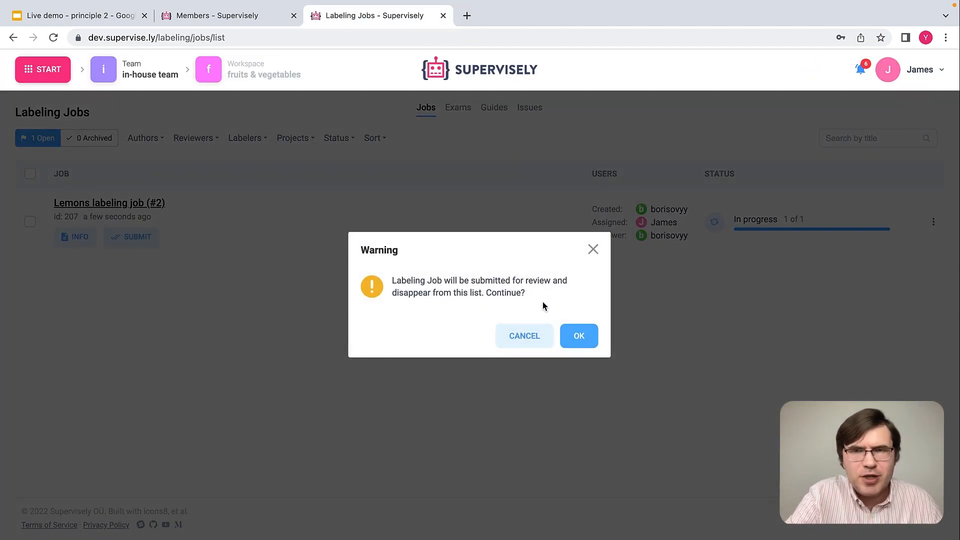
left_click(581, 336)
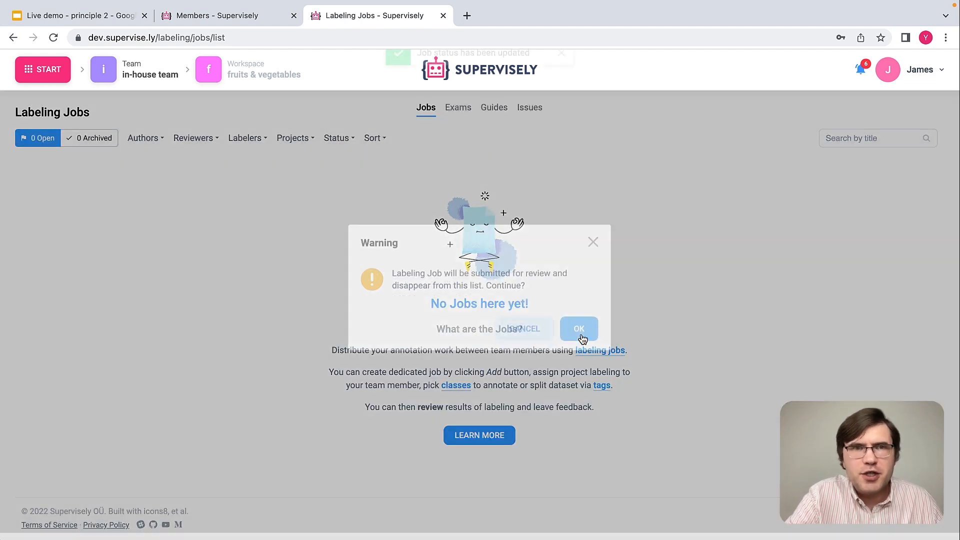
left_click(935, 71)
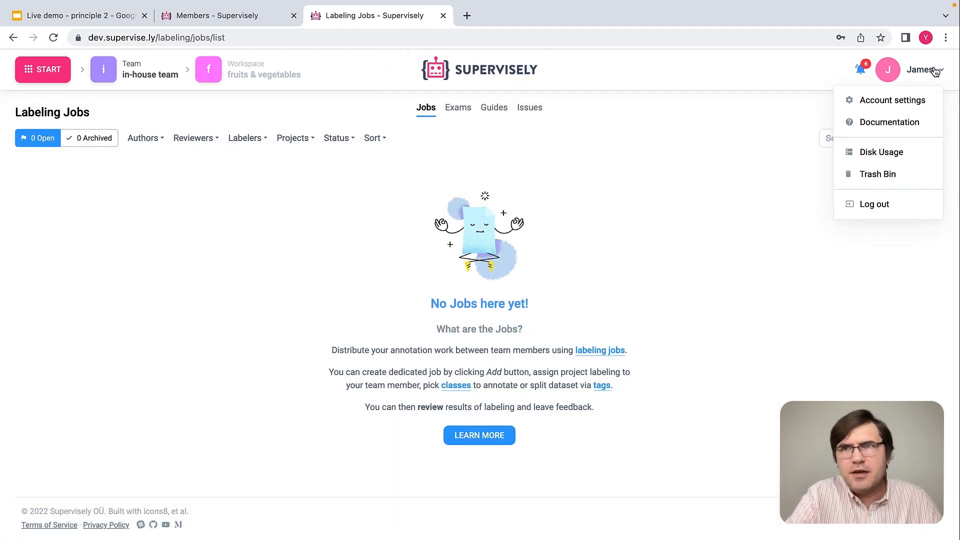
left_click(878, 209)
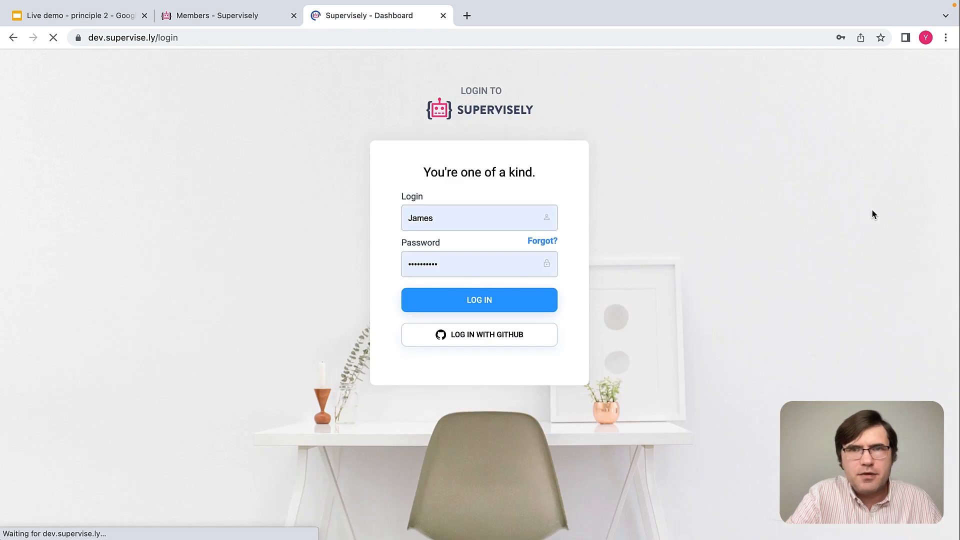
- Sign back in using the reviewer's saved login
double_click(447, 226)
type("bo")
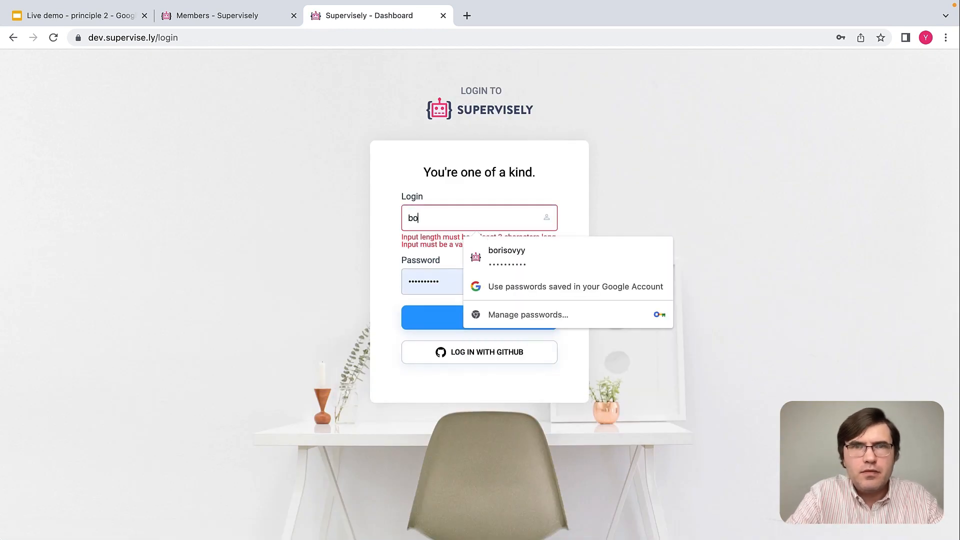
left_click(515, 255)
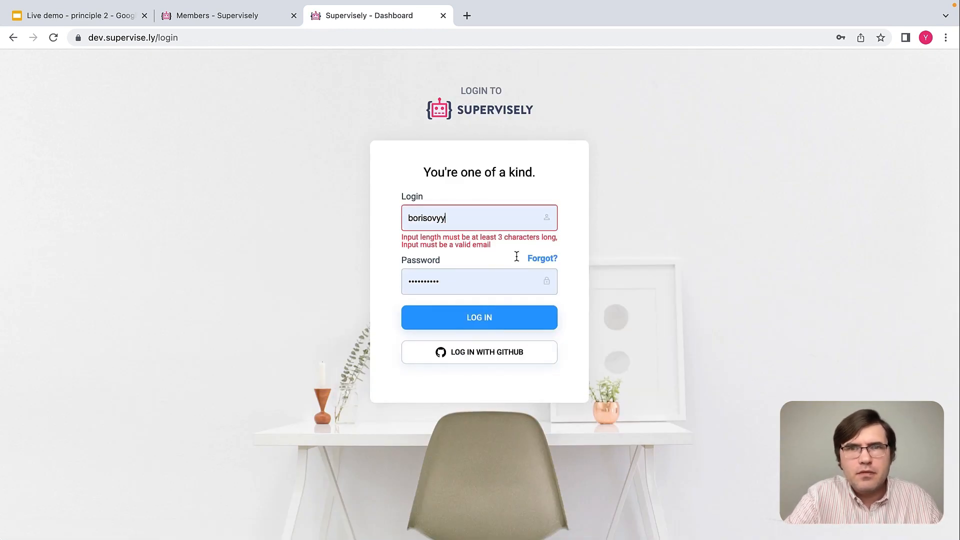
left_click(520, 307)
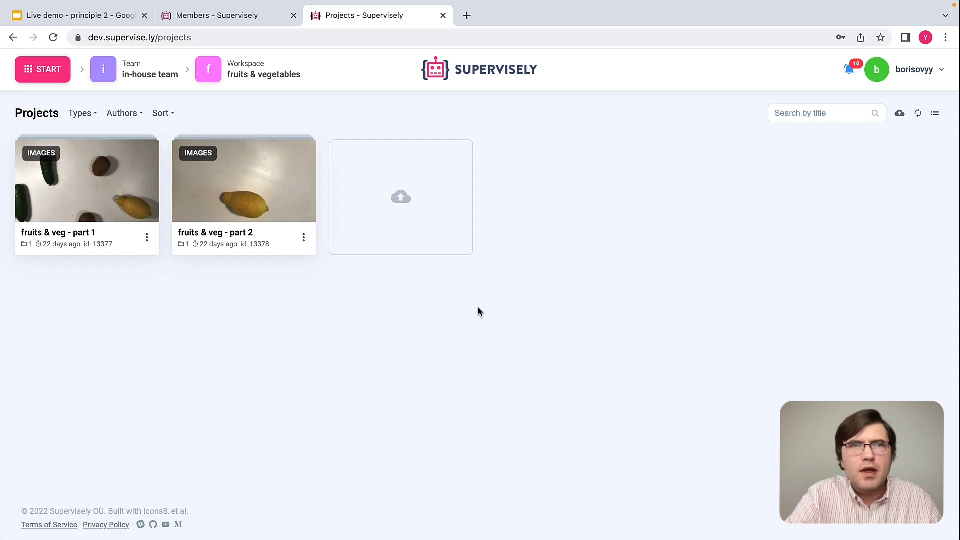
left_click(50, 75)
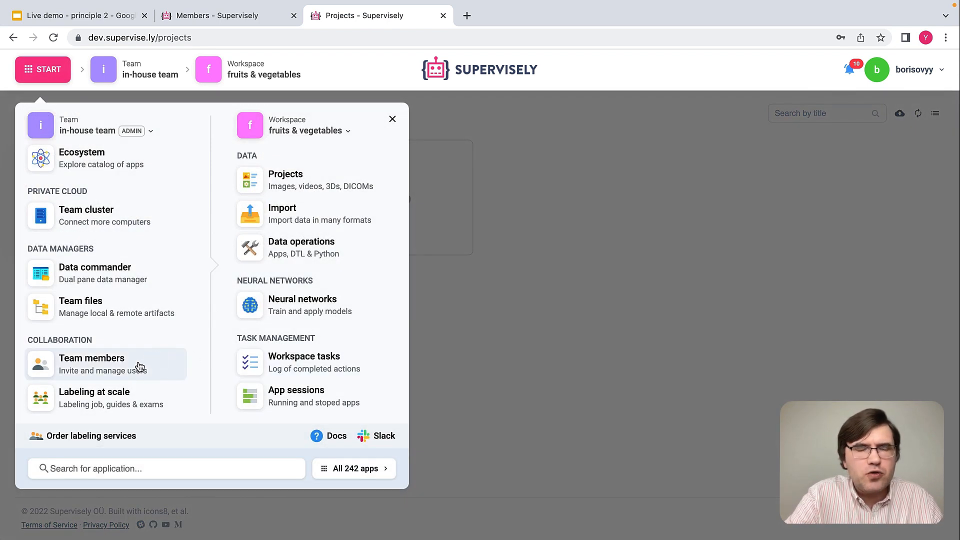
- Approve the lemon box on IMG_8144.jpeg in Lemons labeling job (#2), then close the review tab
left_click(119, 393)
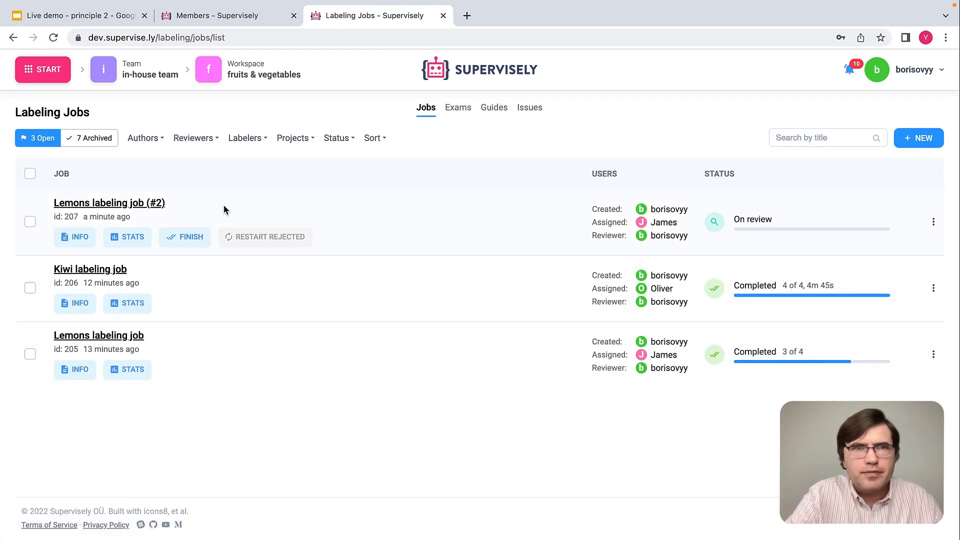
left_click(112, 204)
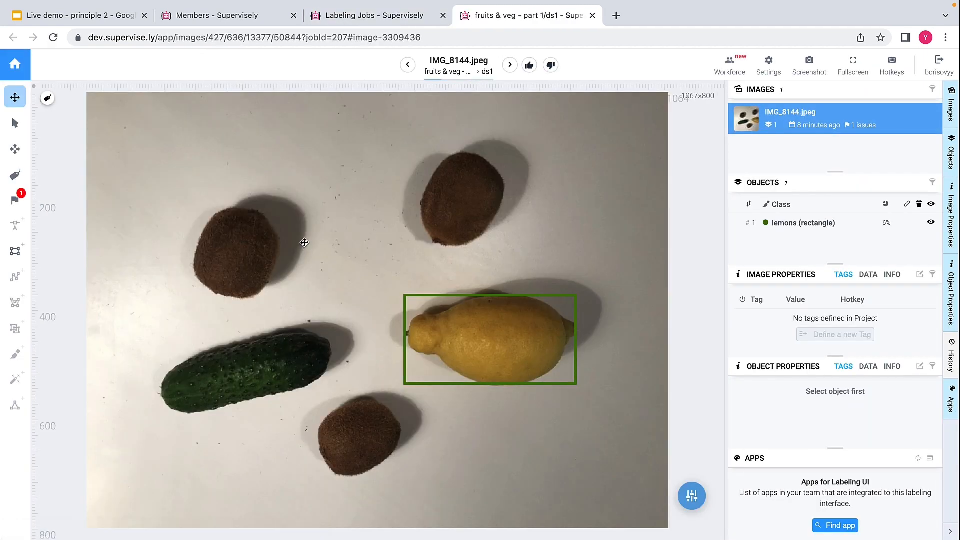
mouse_move(470, 298)
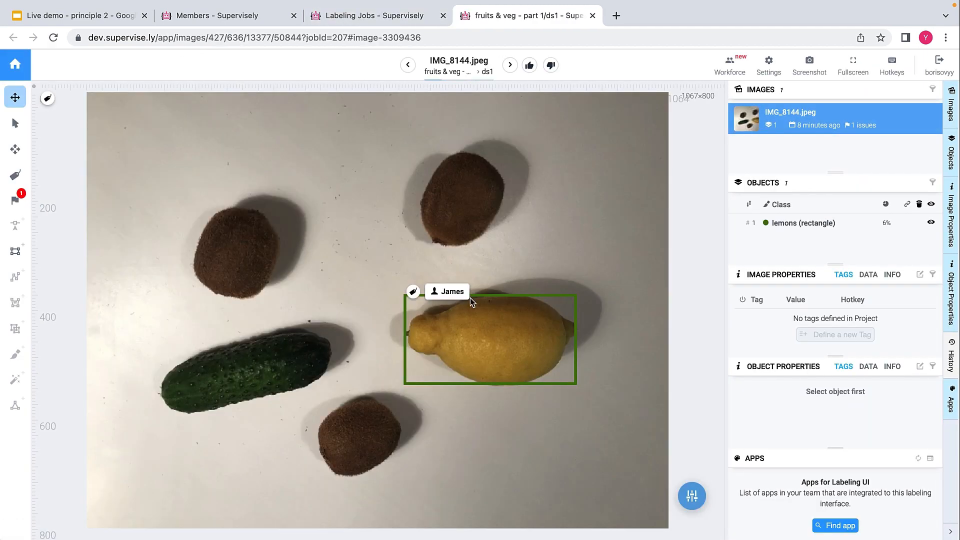
left_click(529, 65)
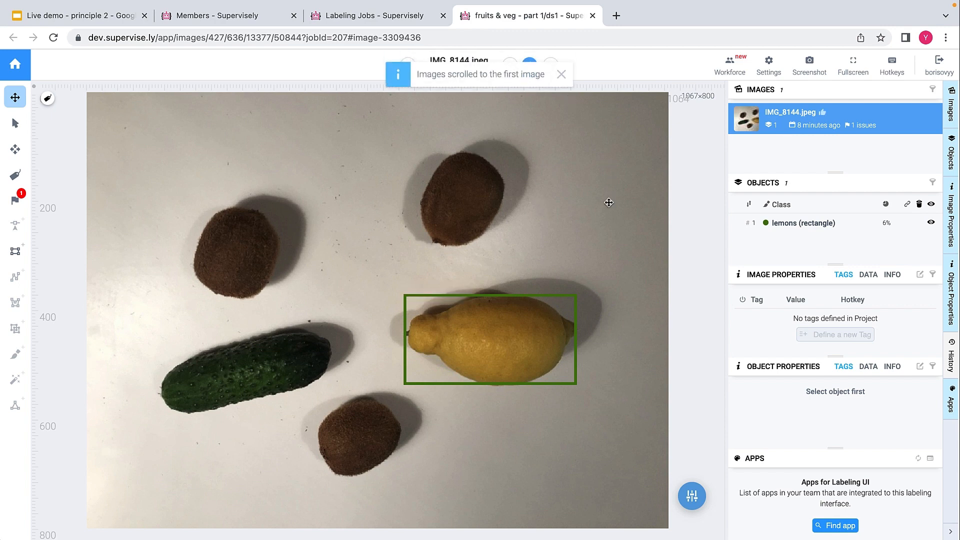
left_click(593, 16)
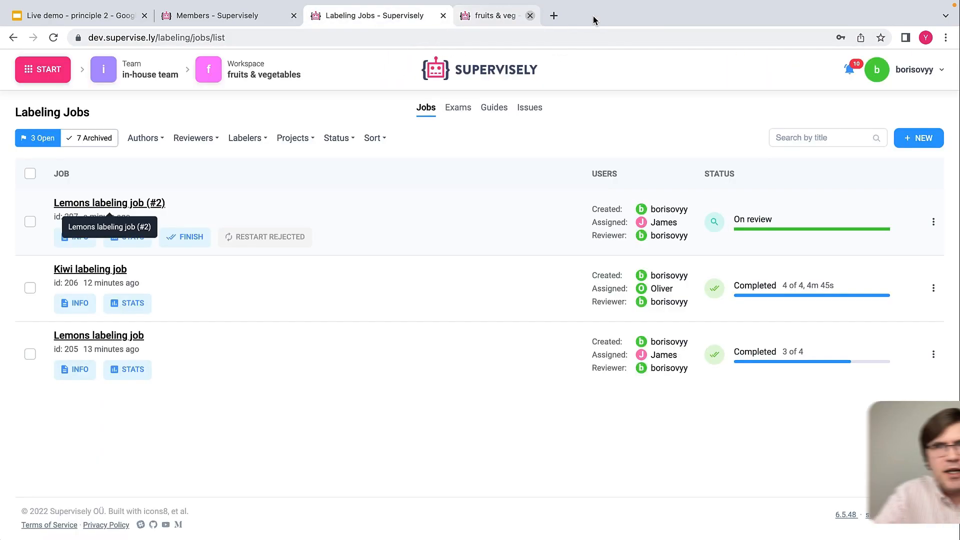
- Open dataset ds1 of fruits & veg - part 1 in the basic image labeling toolbox
left_click(47, 75)
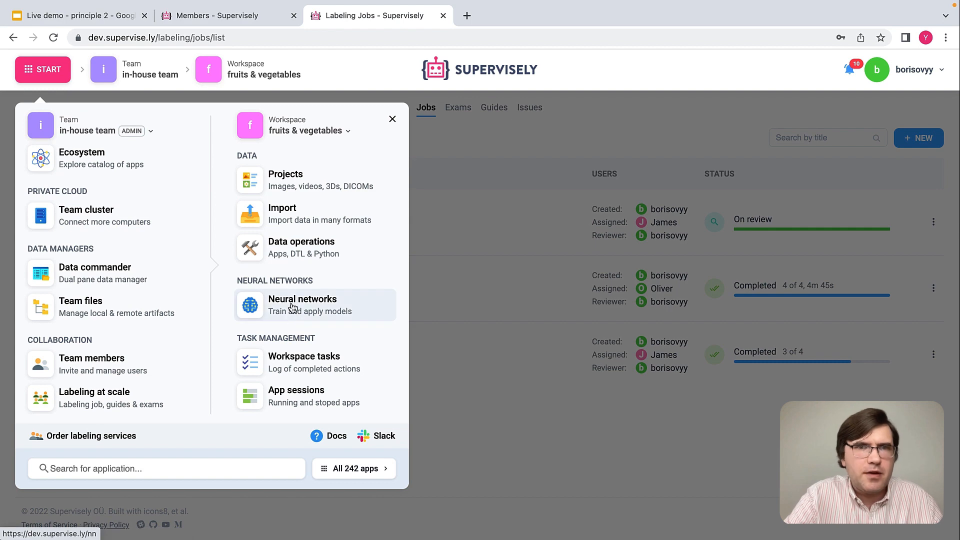
left_click(332, 183)
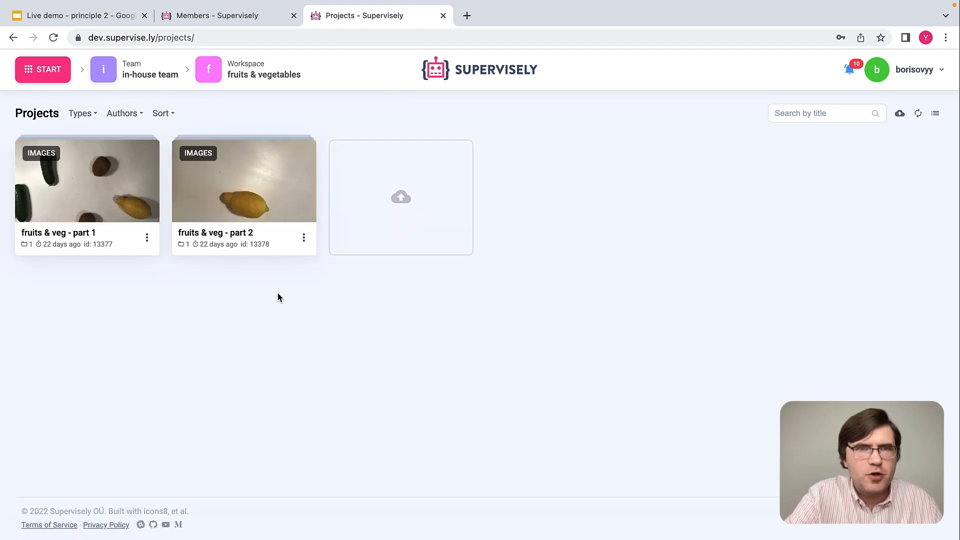
left_click(105, 197)
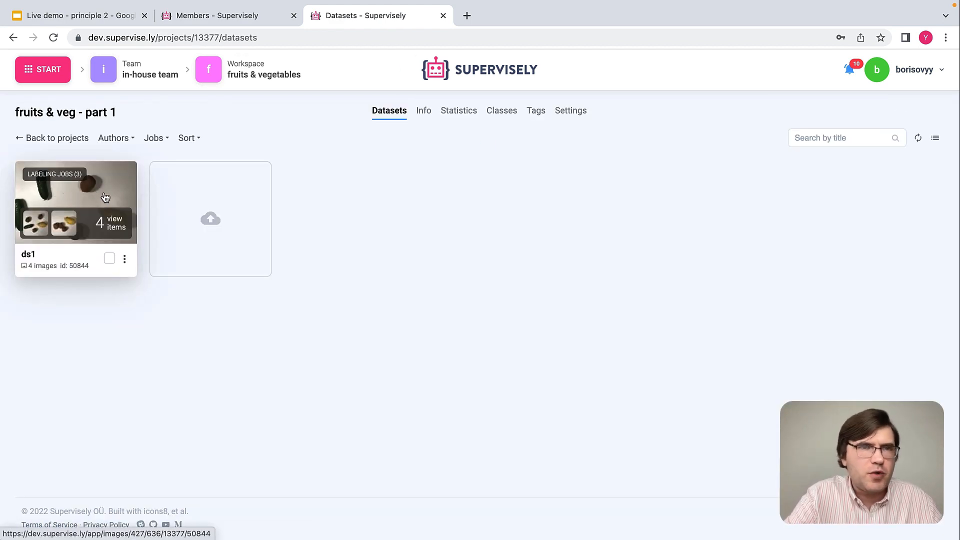
left_click(105, 196)
left_click(449, 354)
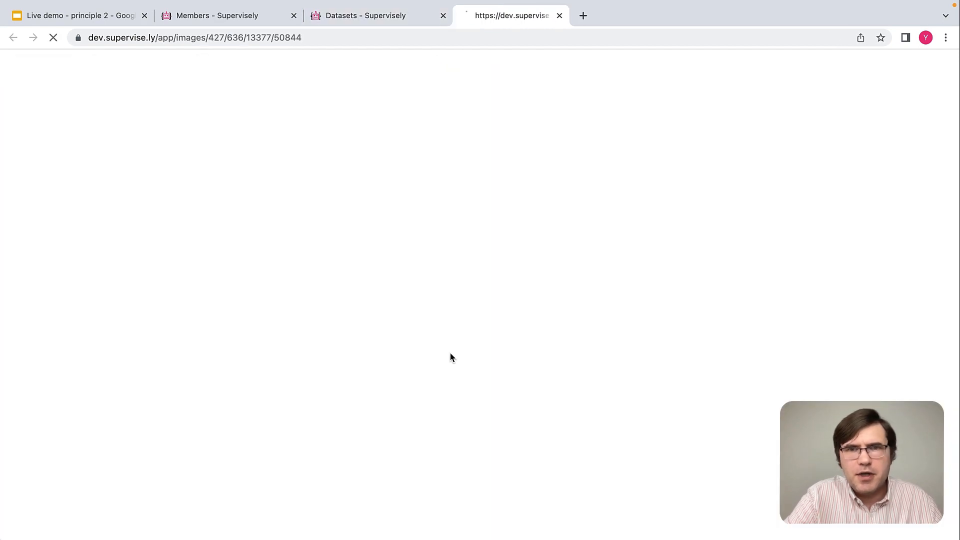
- Browse from IMG_0748 through the next two images, then close the labeling tool
scroll(809, 134, "up", 2)
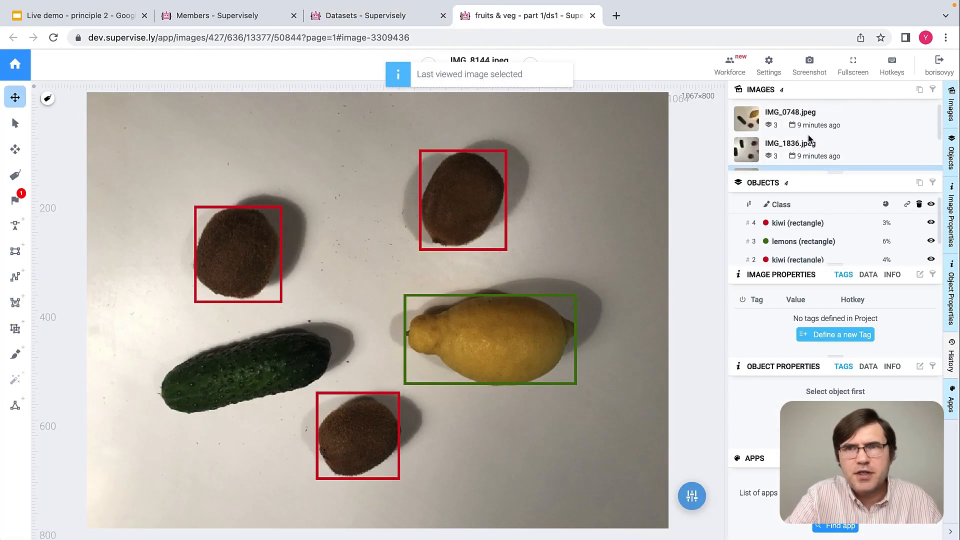
left_click(744, 115)
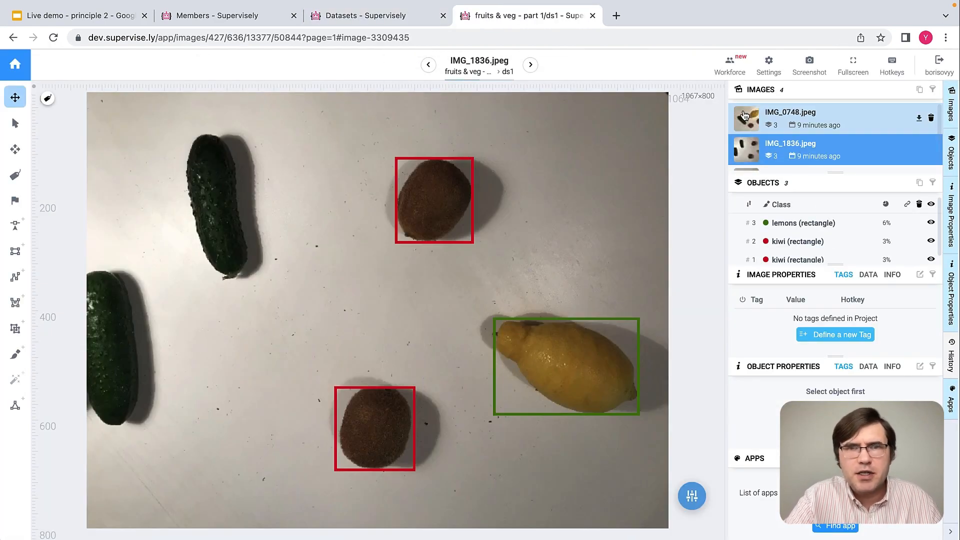
key("shift+d")
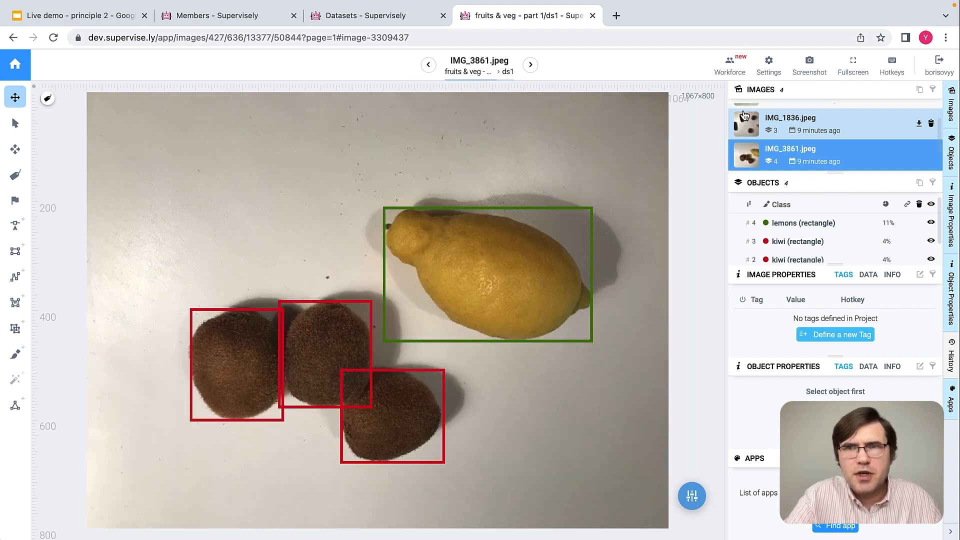
key("shift+d")
key("shift+d")
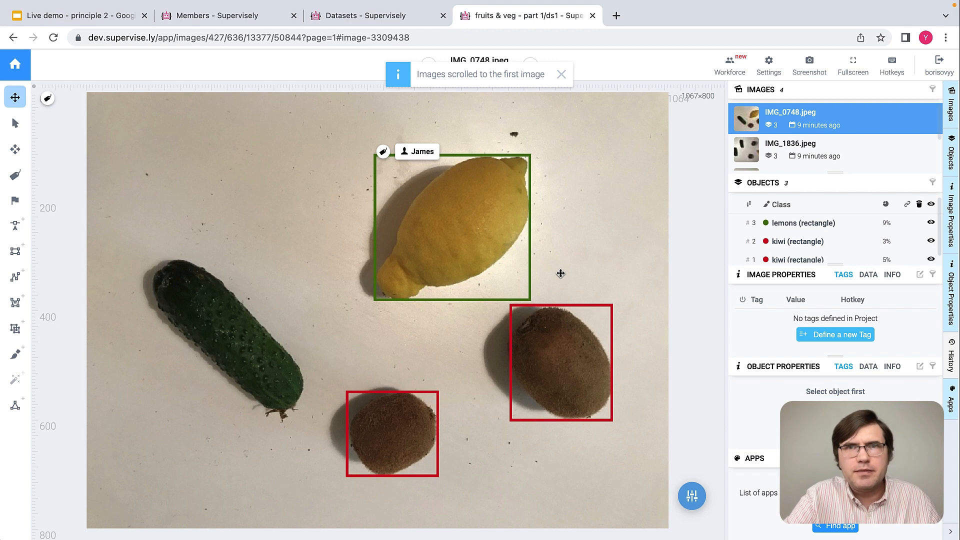
left_click(592, 17)
left_click(624, 119)
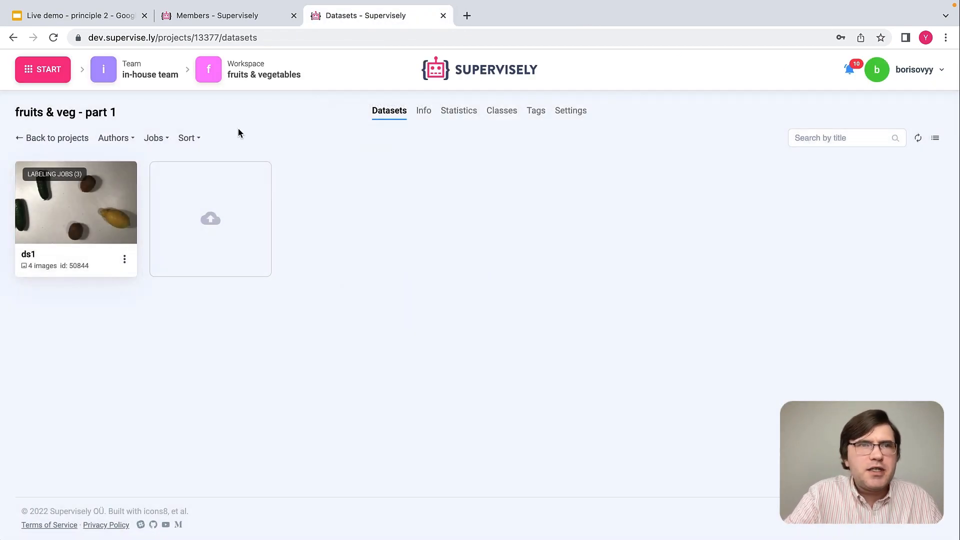
- Look over the ds1 images and classes of fruits & veg - part 2, then return to the projects list
left_click(55, 142)
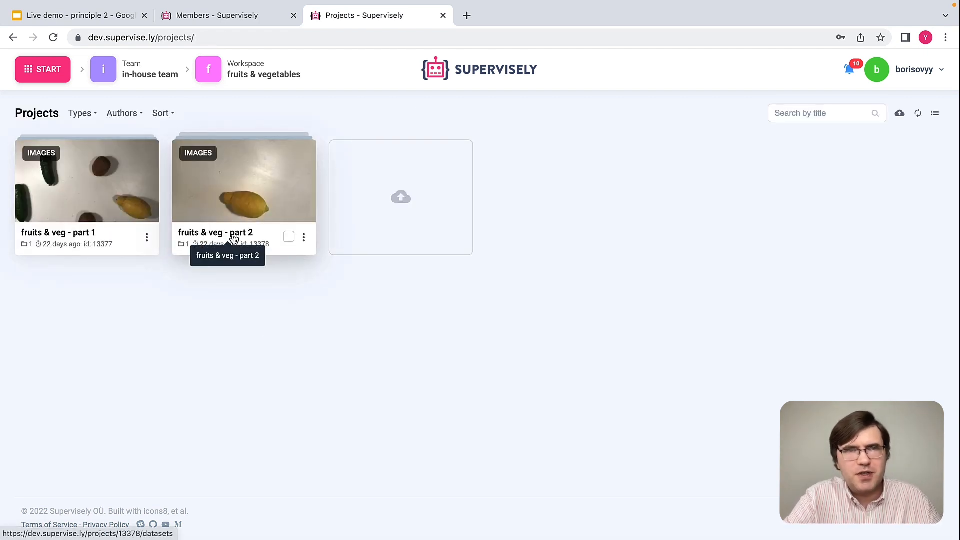
left_click(269, 209)
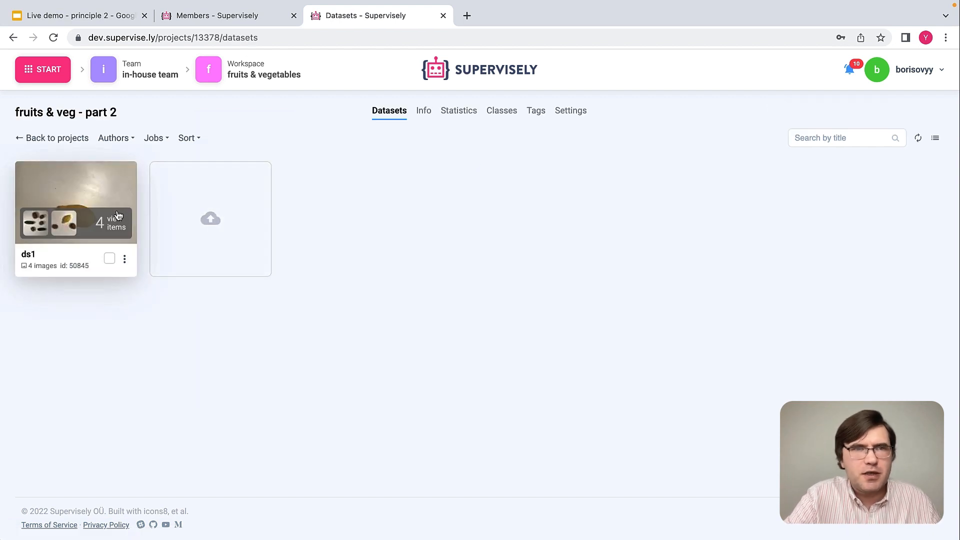
left_click(125, 236)
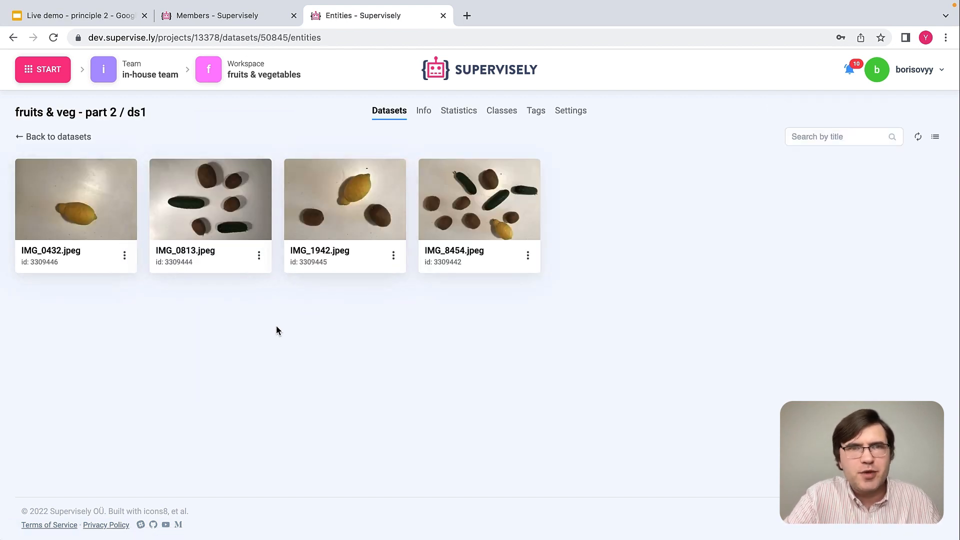
left_click(78, 140)
left_click(503, 112)
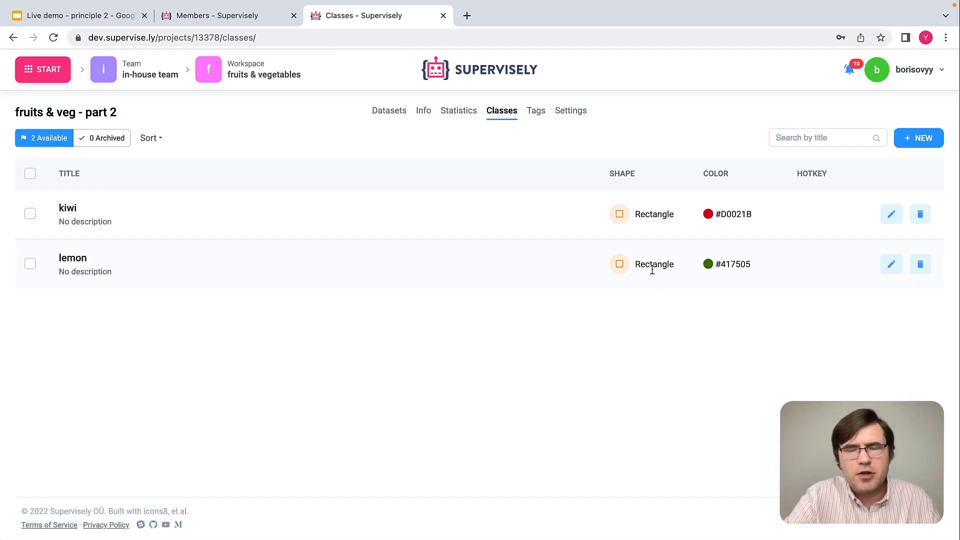
left_click(399, 115)
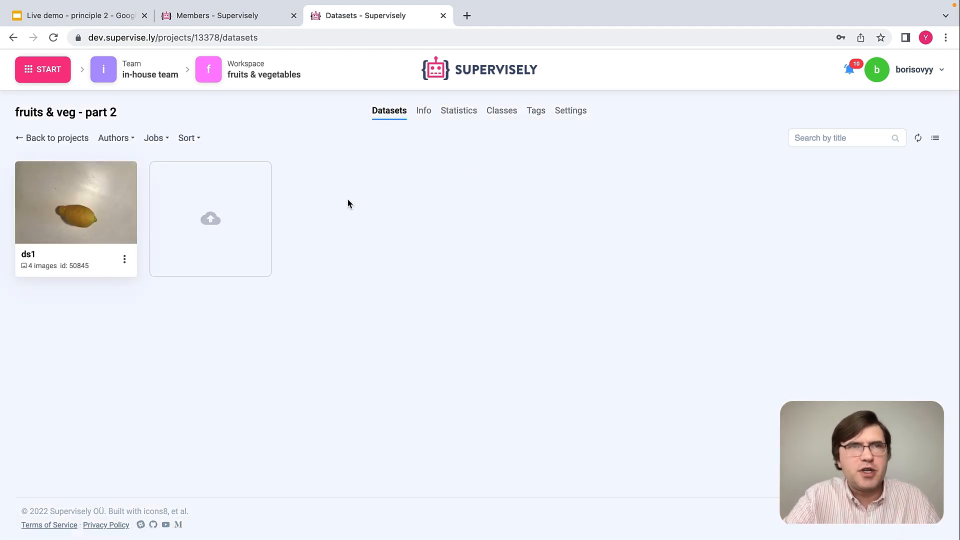
left_click(63, 139)
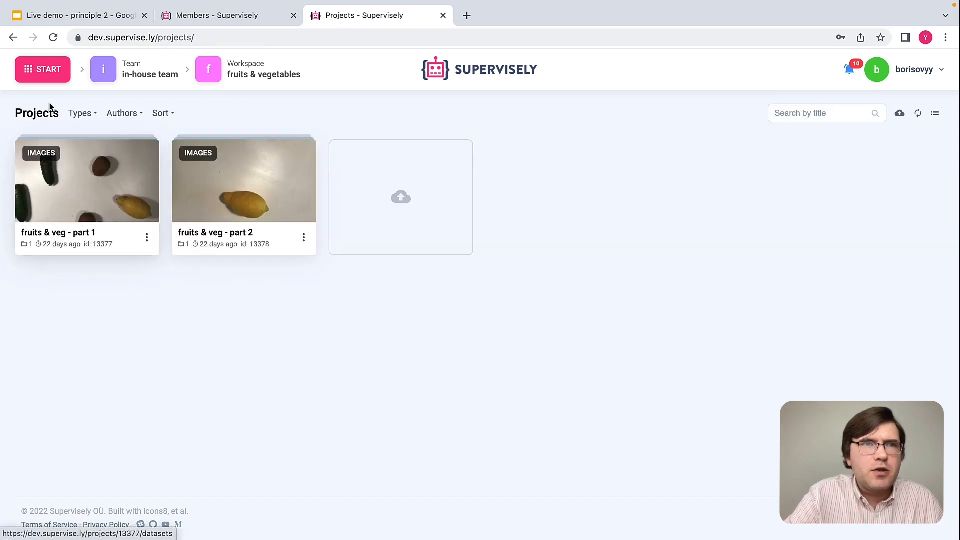
left_click(46, 74)
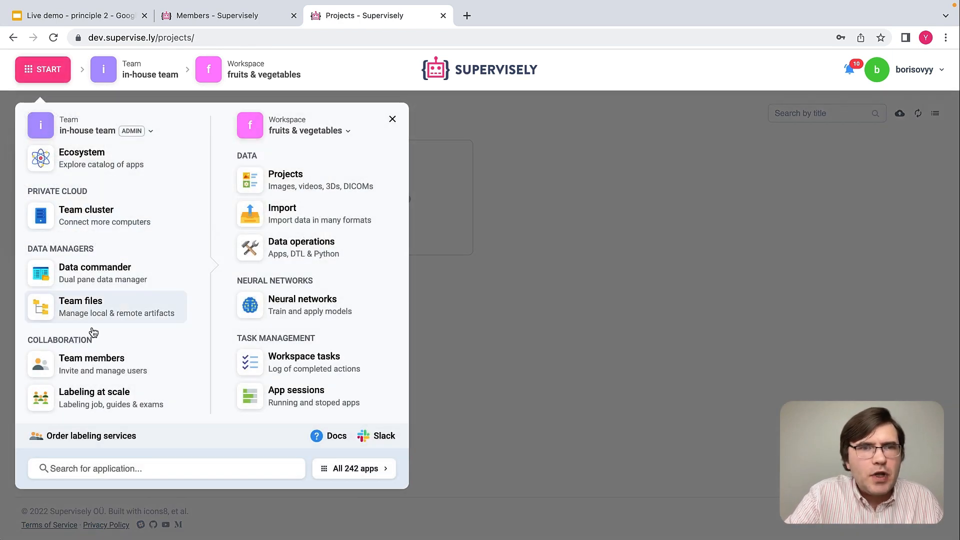
- Finish the reviewed Lemons labeling job (#2) so it reads Completed, 1 of 1
left_click(104, 396)
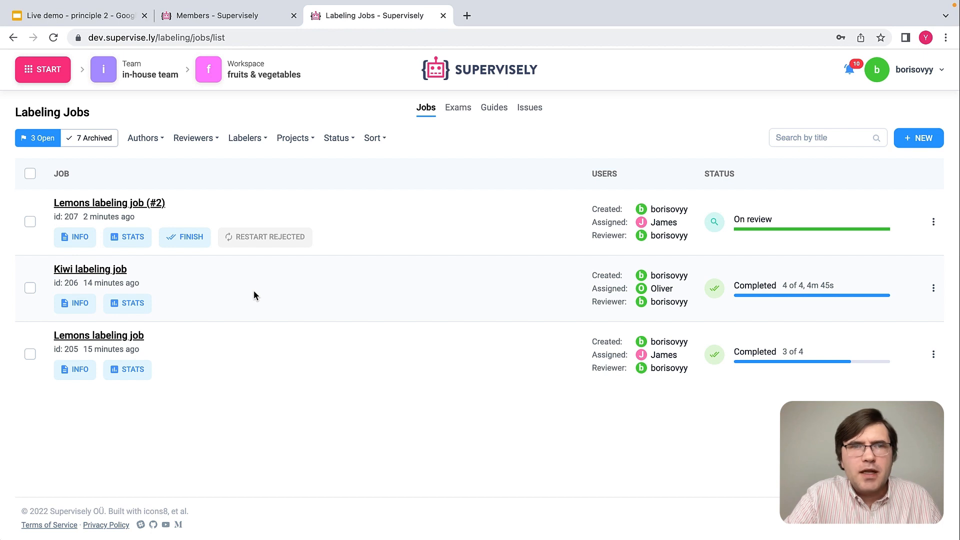
left_click(190, 241)
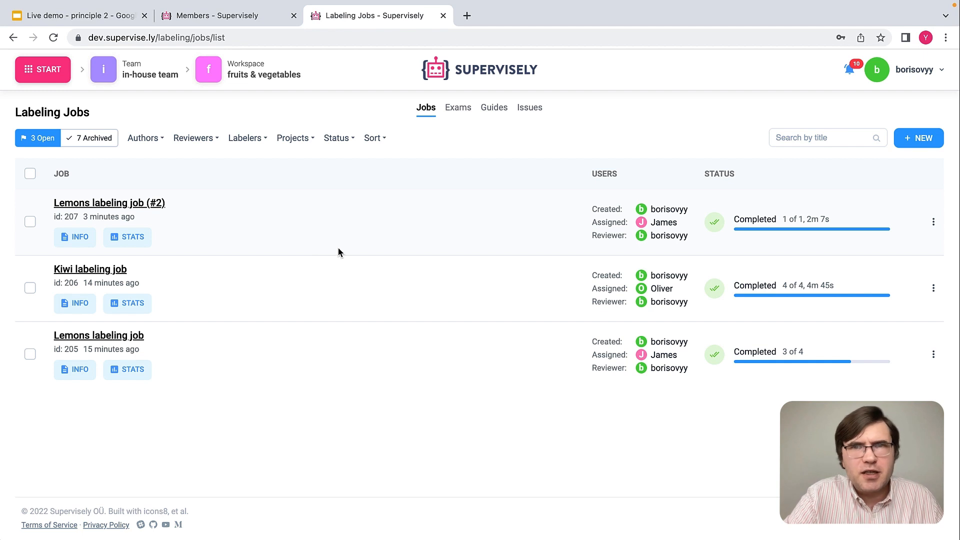
left_click(918, 139)
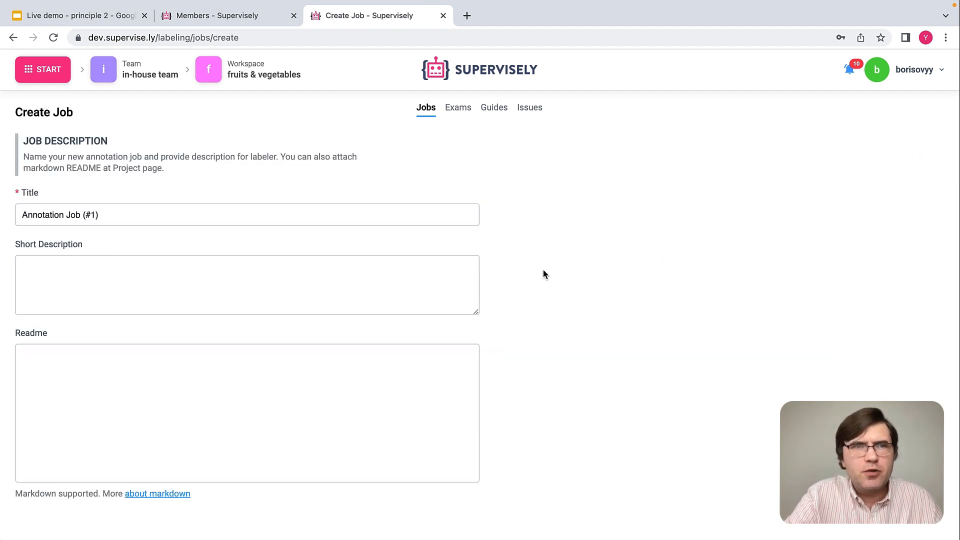
- Title the job 'LJ for lemons & kiwi' and replace the admin with the two labelers
triple_click(124, 215)
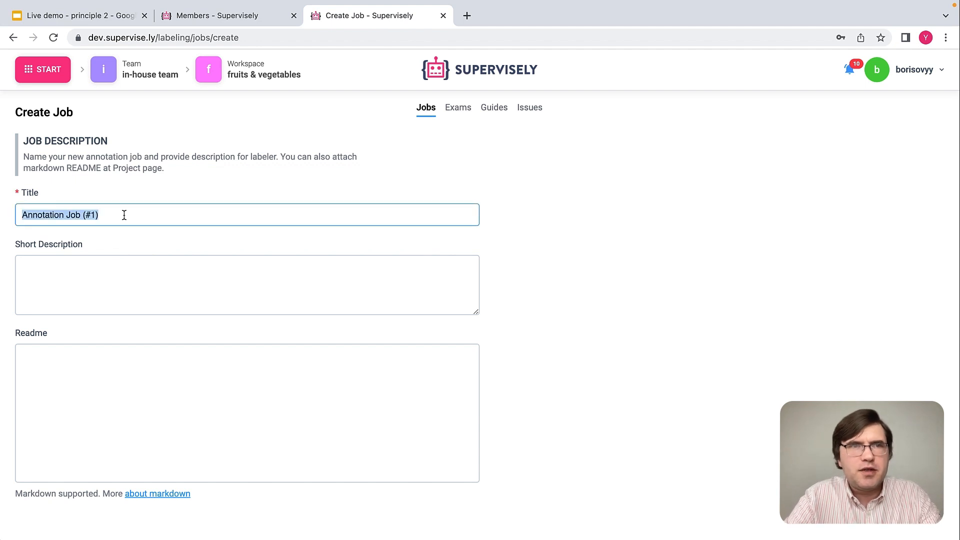
type("LJ")
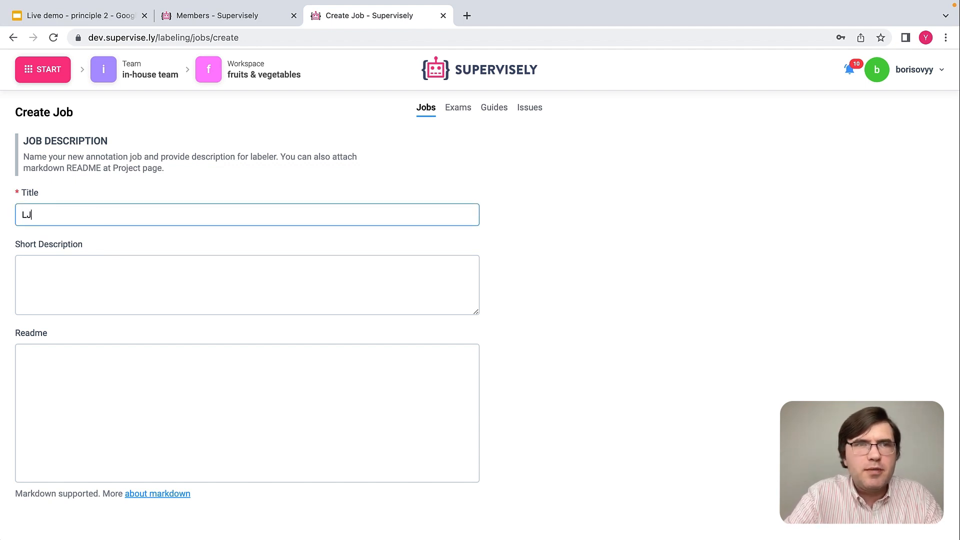
type(" for l")
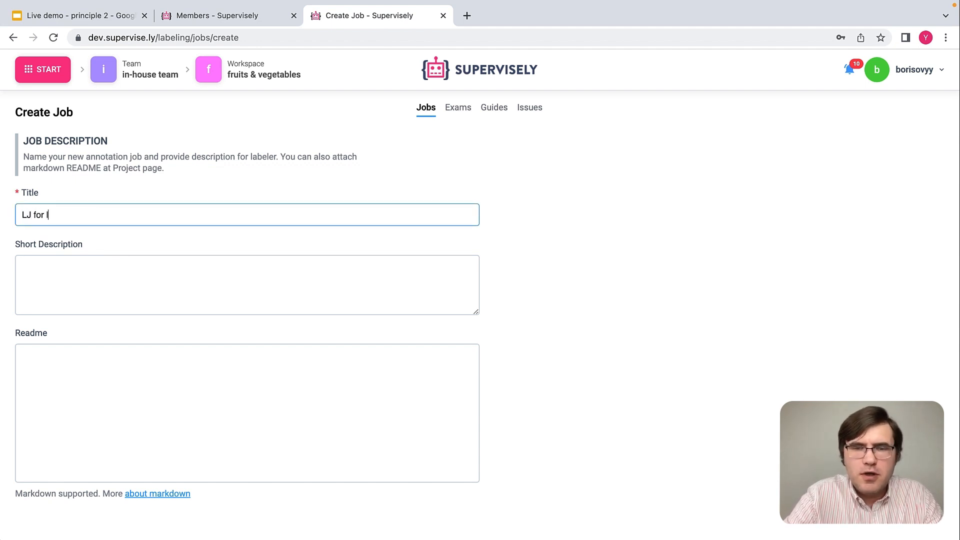
type("emons & kiwi")
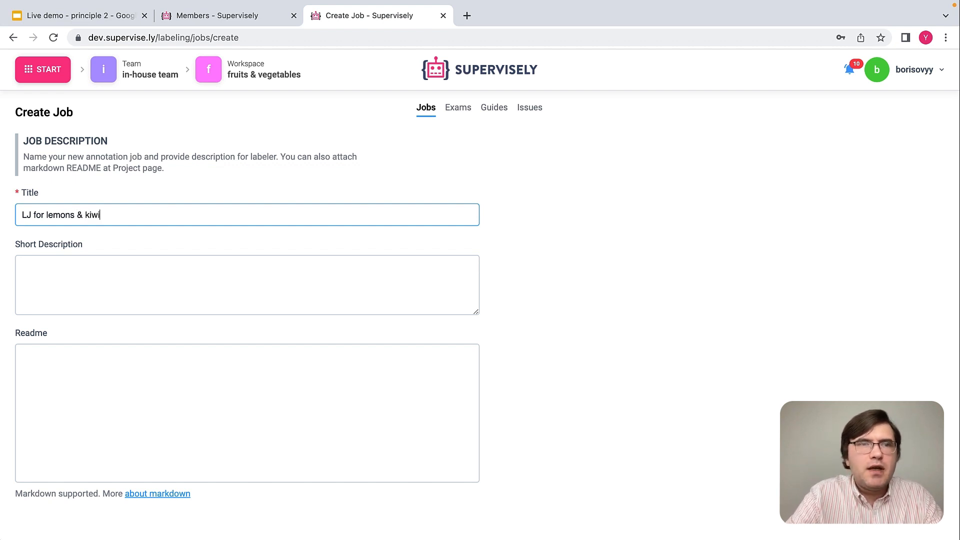
scroll(73, 291, "down", 7)
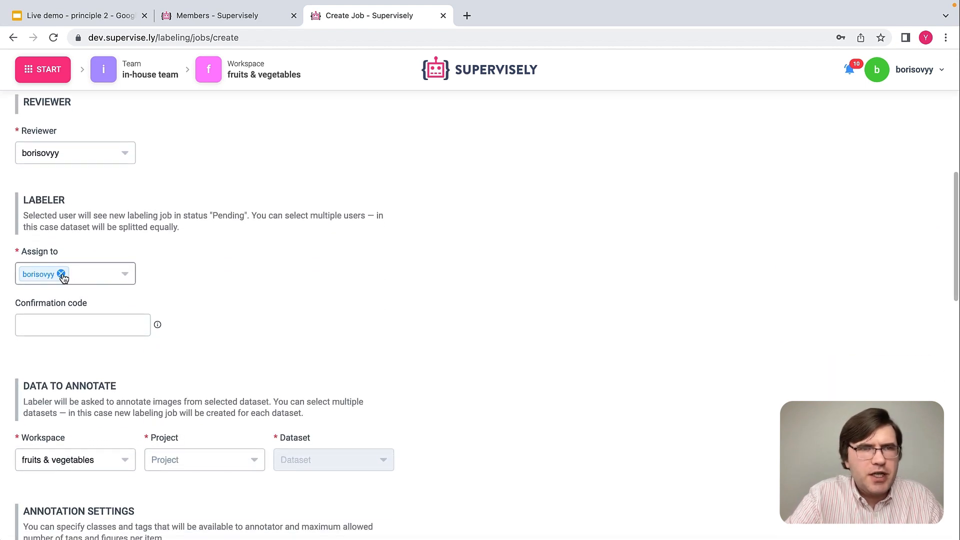
left_click(61, 274)
left_click(65, 278)
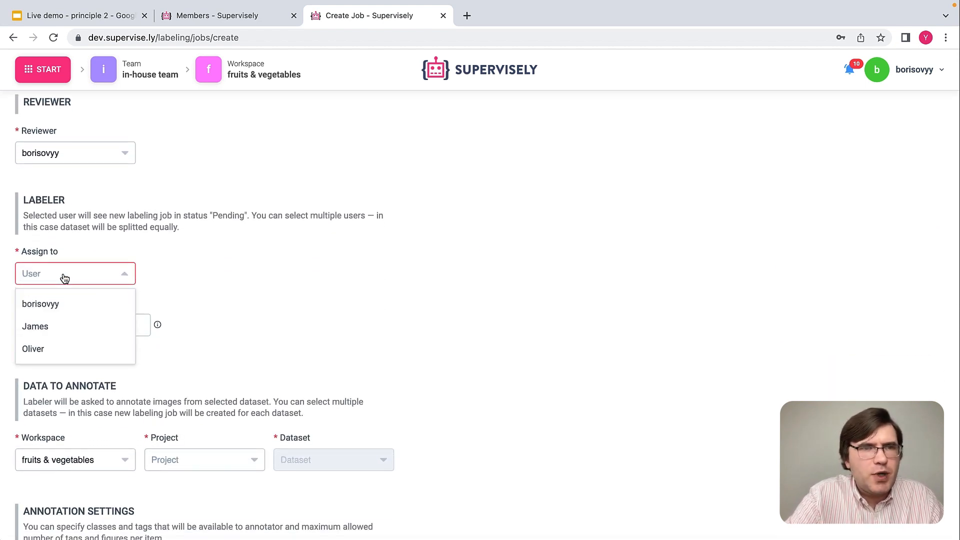
left_click(51, 326)
left_click(49, 349)
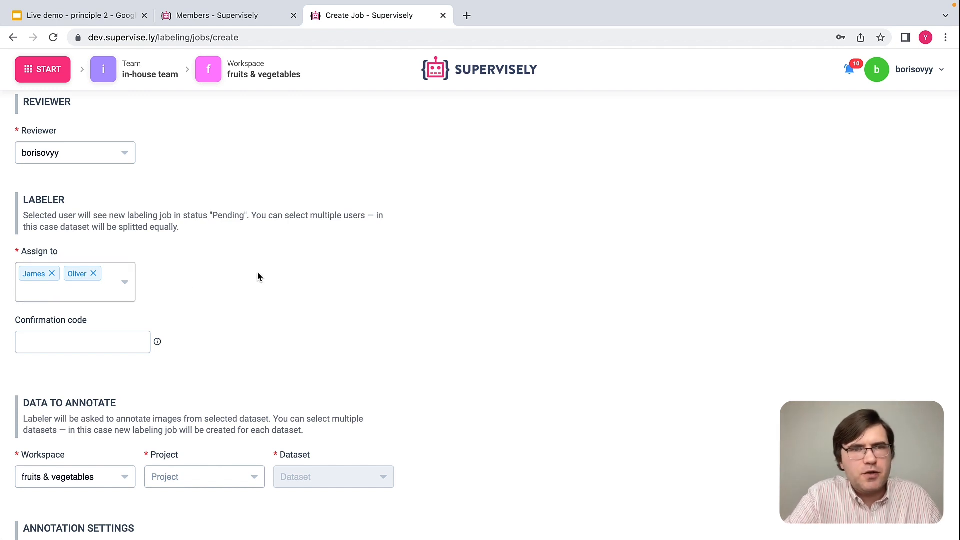
- Target dataset ds1 of the fruits & veg - part 2 project
scroll(257, 272, "down", 3)
left_click(204, 319)
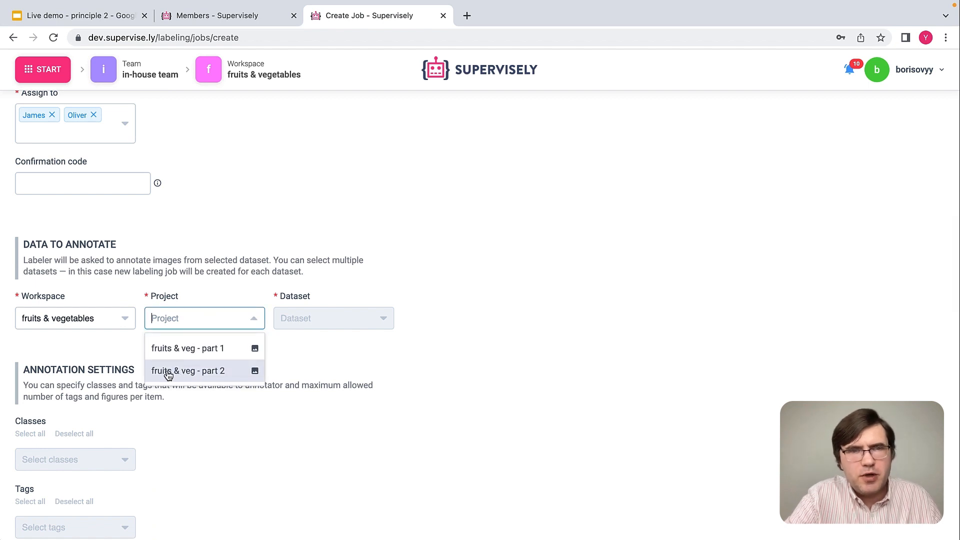
left_click(197, 372)
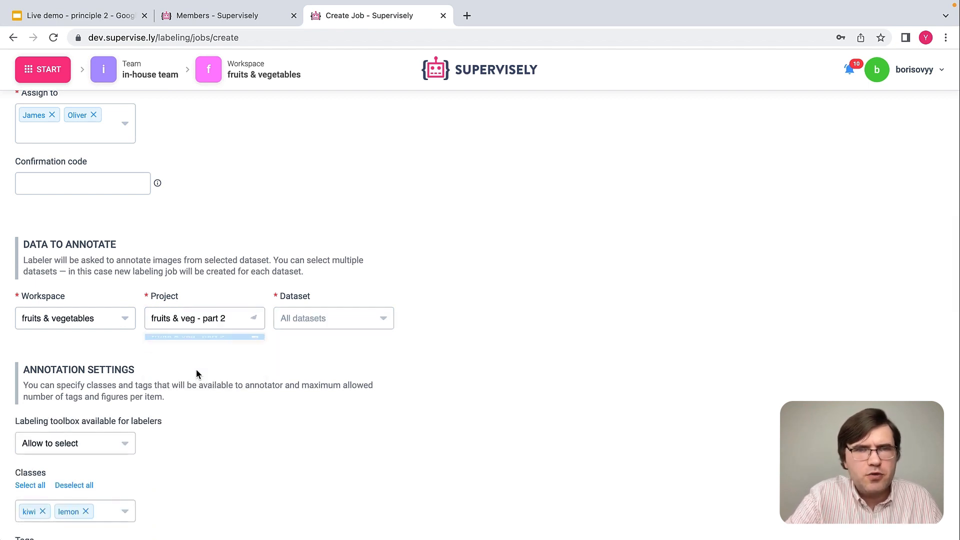
left_click(322, 326)
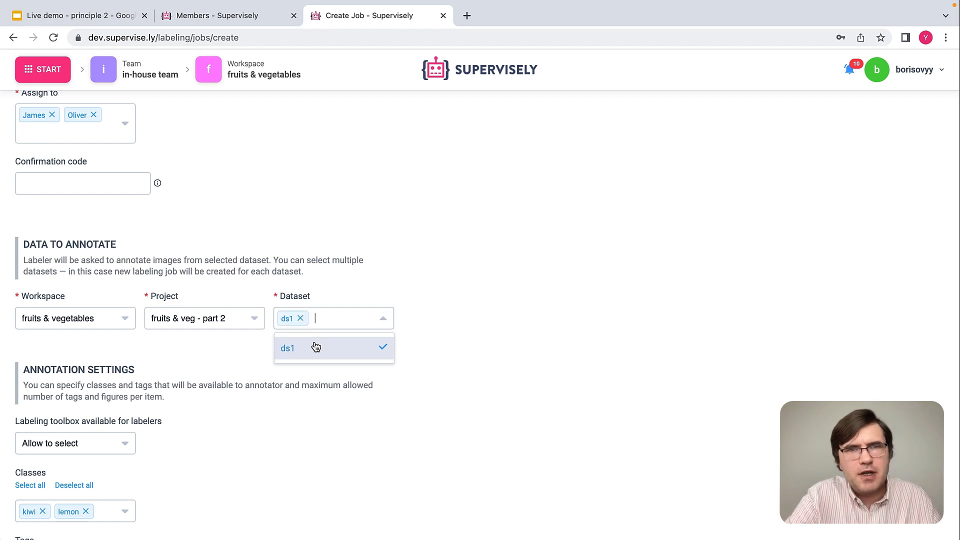
left_click(465, 364)
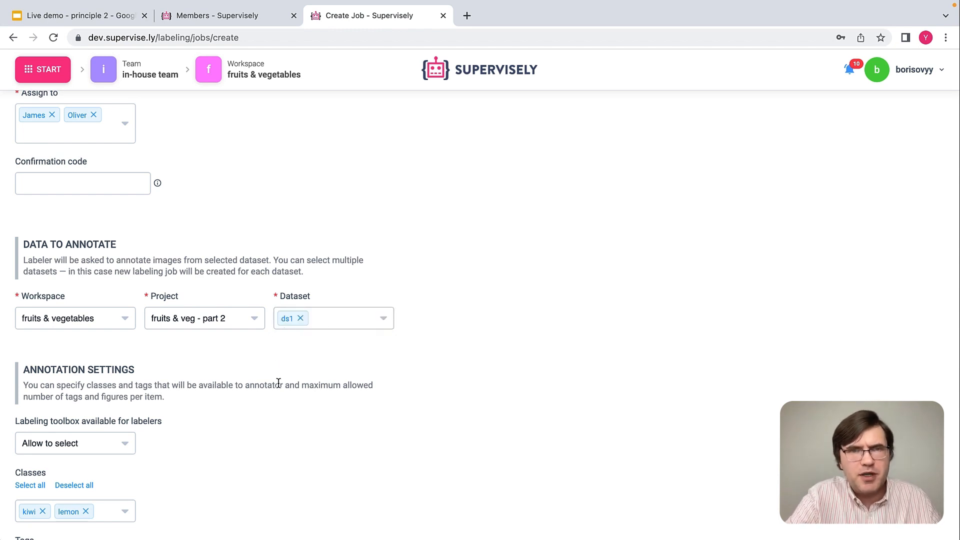
- Set the labeling toolbox to Basic and create the job, split between both labelers
scroll(238, 383, "down", 3)
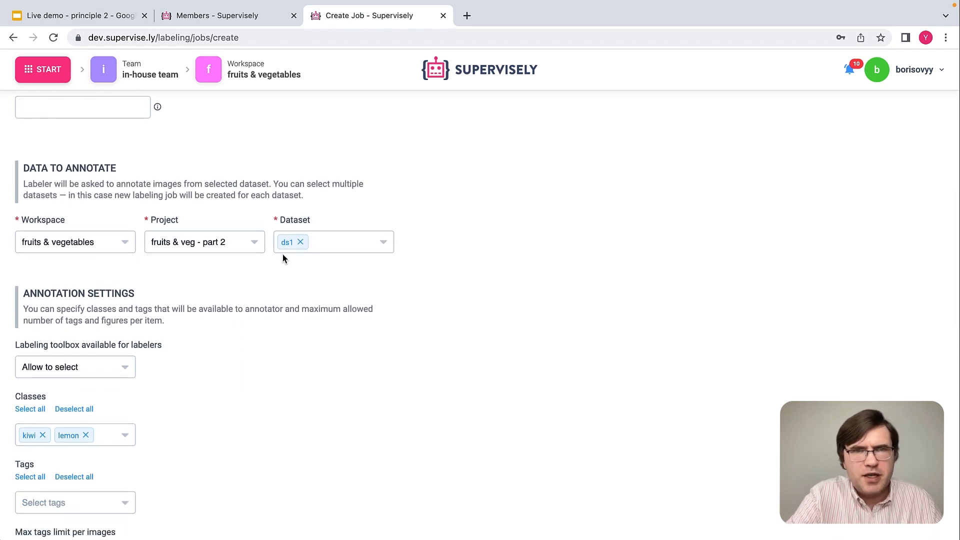
scroll(264, 311, "down", 4)
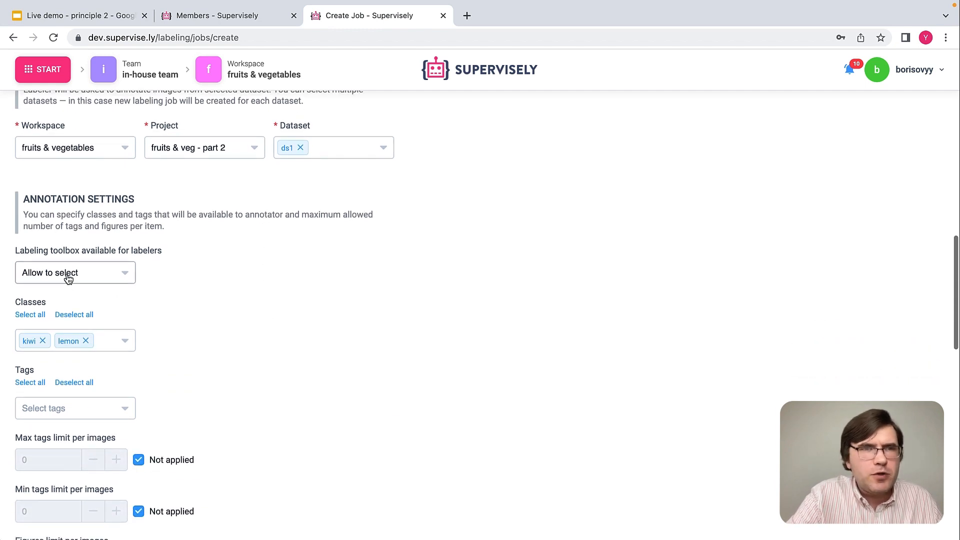
left_click(69, 279)
left_click(43, 325)
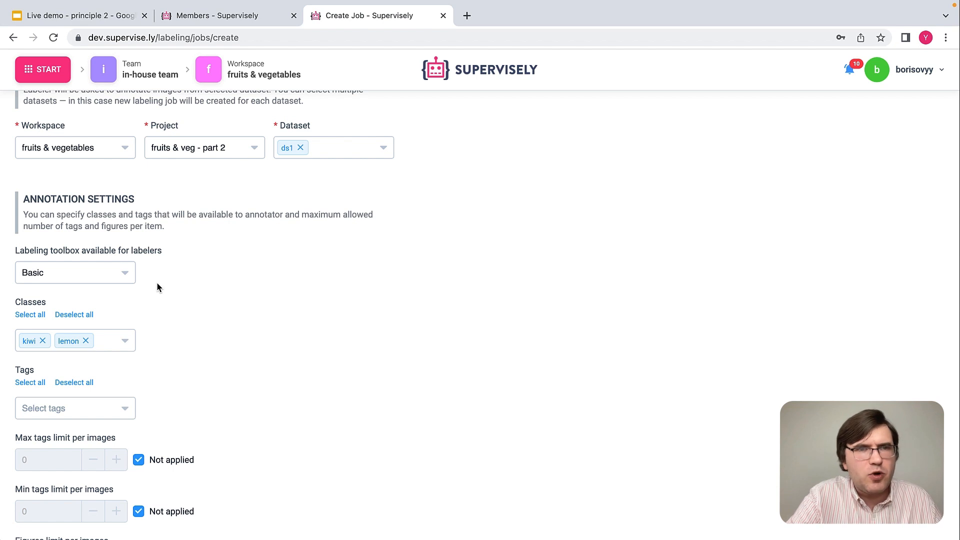
scroll(157, 284, "down", 4)
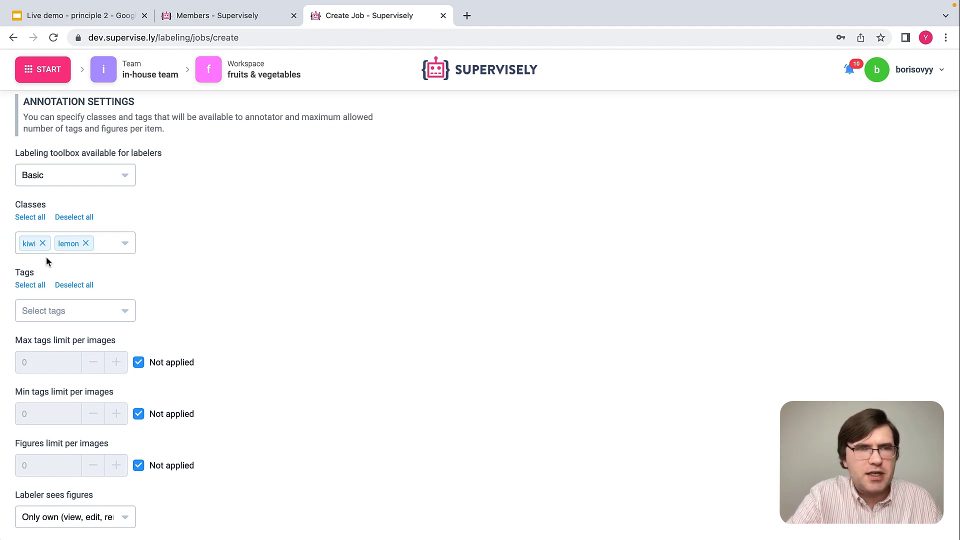
scroll(175, 307, "down", 15)
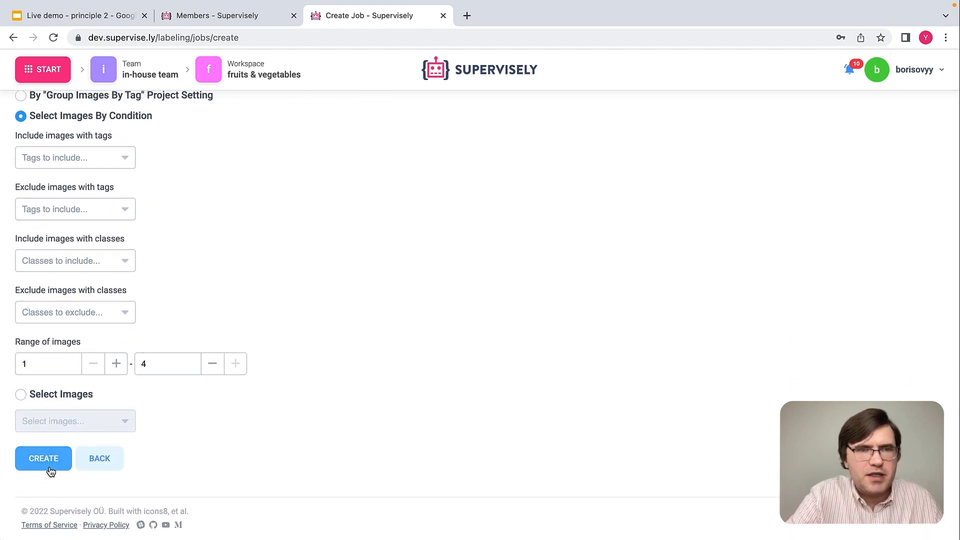
left_click(51, 456)
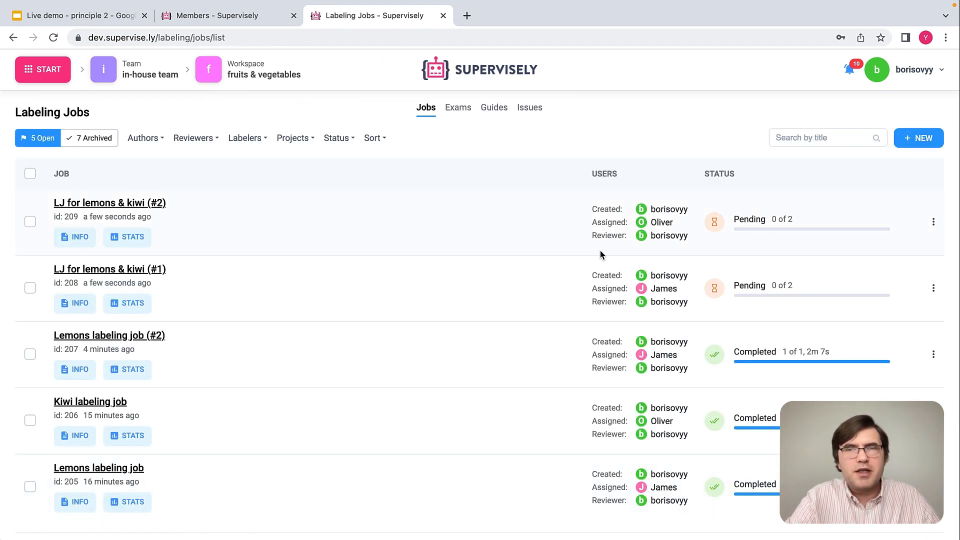
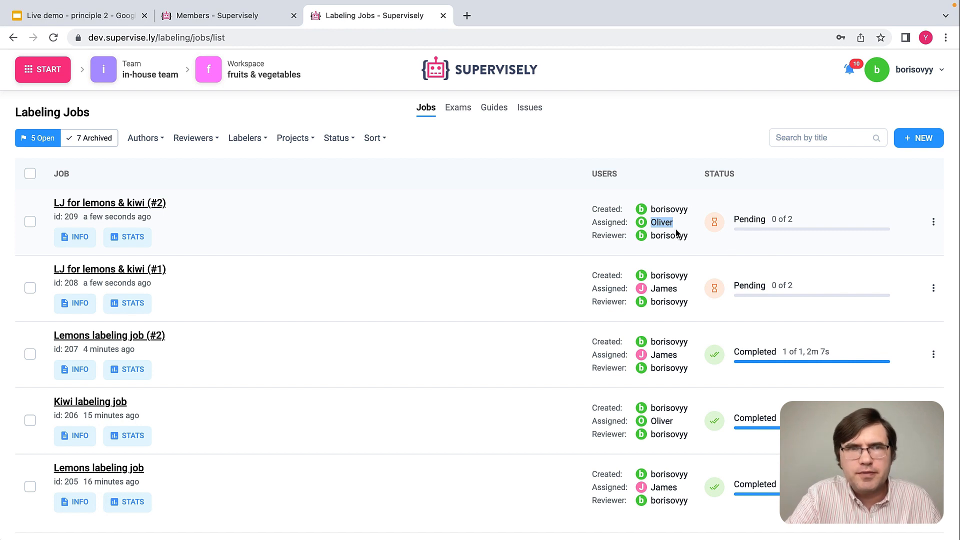
- Sign out of the admin account
left_click(574, 259)
left_click(927, 74)
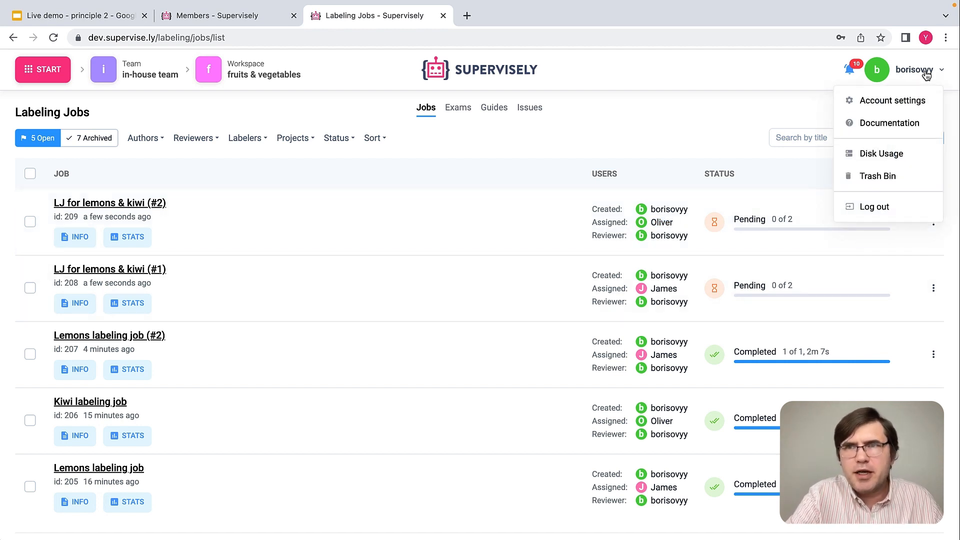
left_click(875, 207)
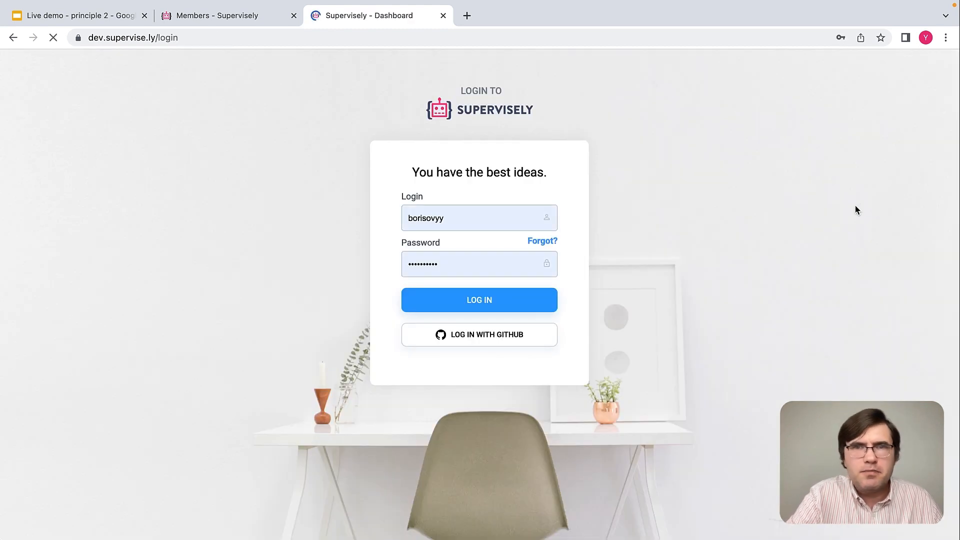
- Sign in as the first labeler and open the LJ for lemons & kiwi (#1) job
left_click(460, 216)
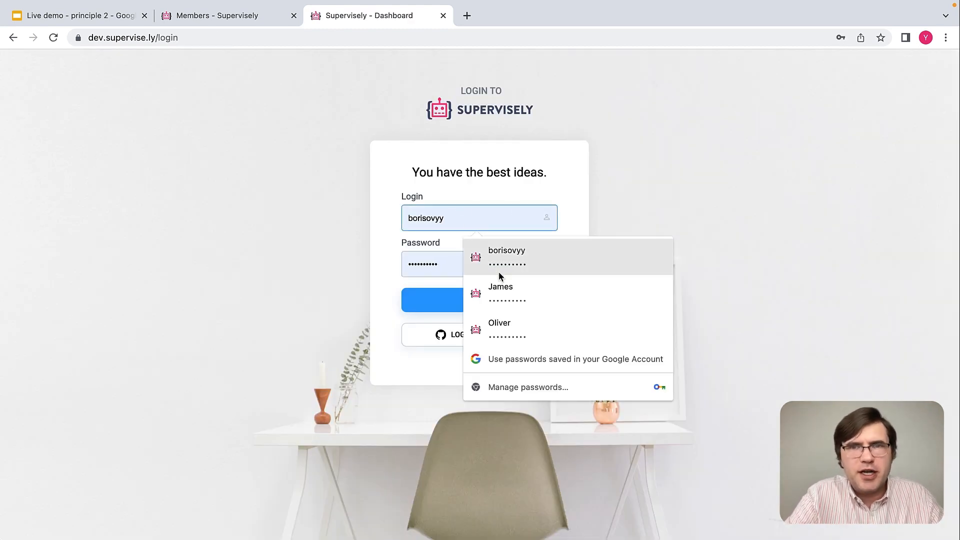
left_click(502, 291)
left_click(475, 303)
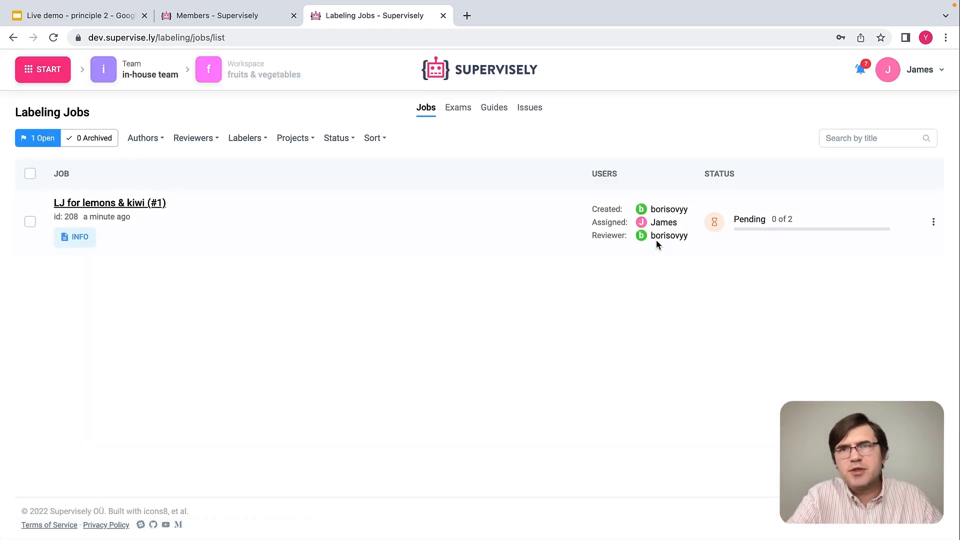
left_click(137, 205)
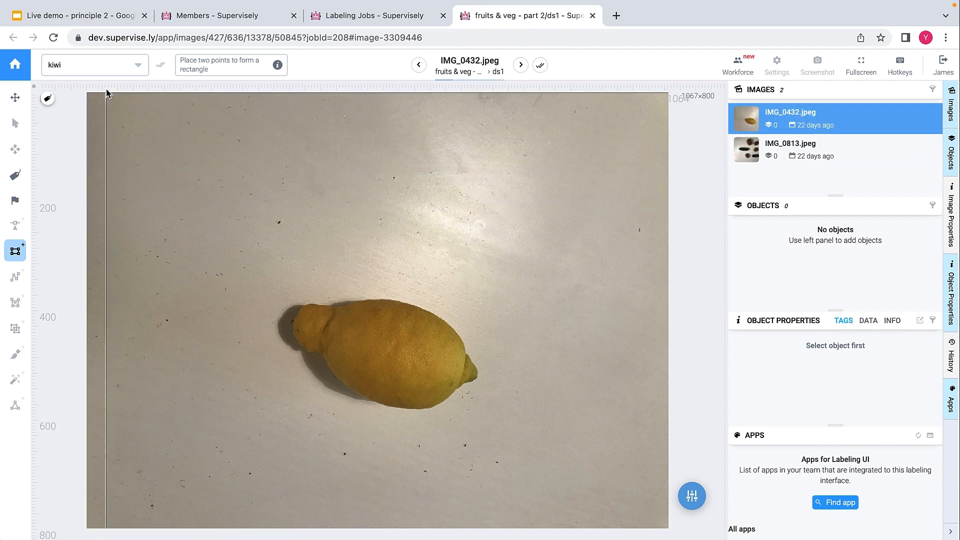
- Box the lemon in the first image as lemon and mark the image done
left_click(114, 69)
left_click(87, 146)
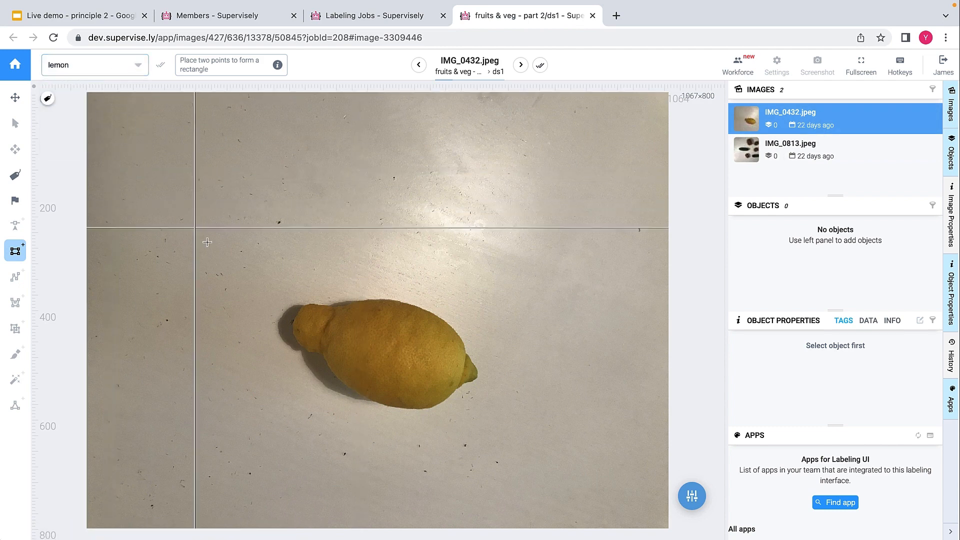
left_click(294, 299)
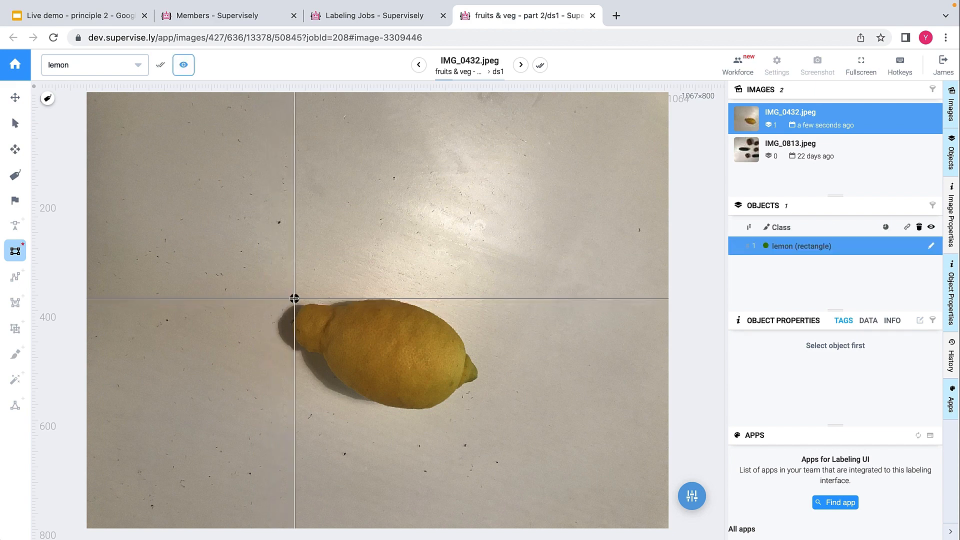
left_click(478, 409)
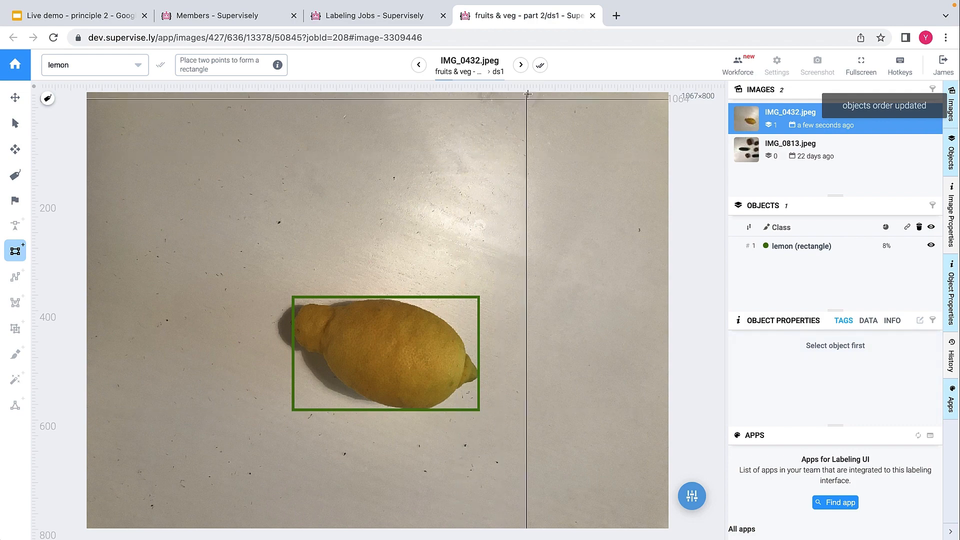
left_click(540, 66)
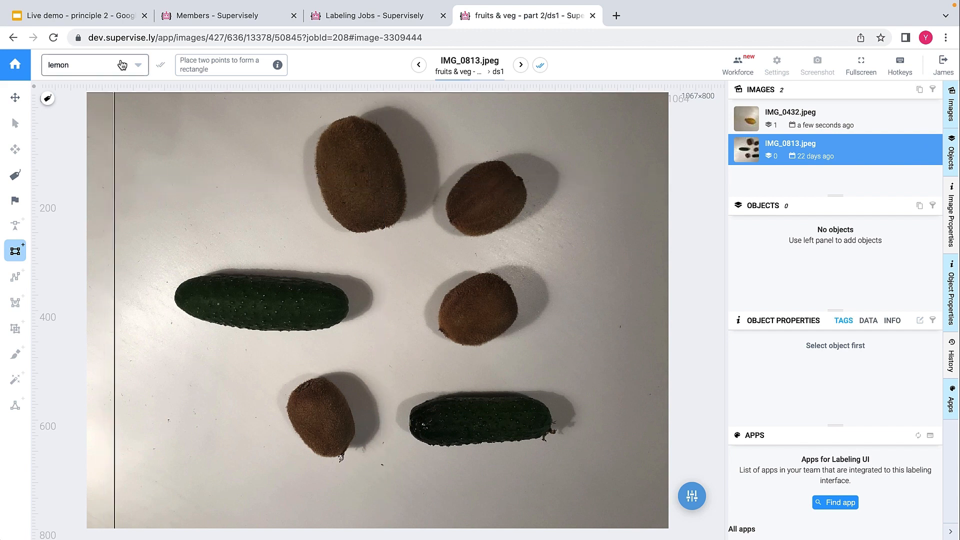
- Box the four kiwis in the second image as kiwi, mark it done, and close the tab
left_click(83, 117)
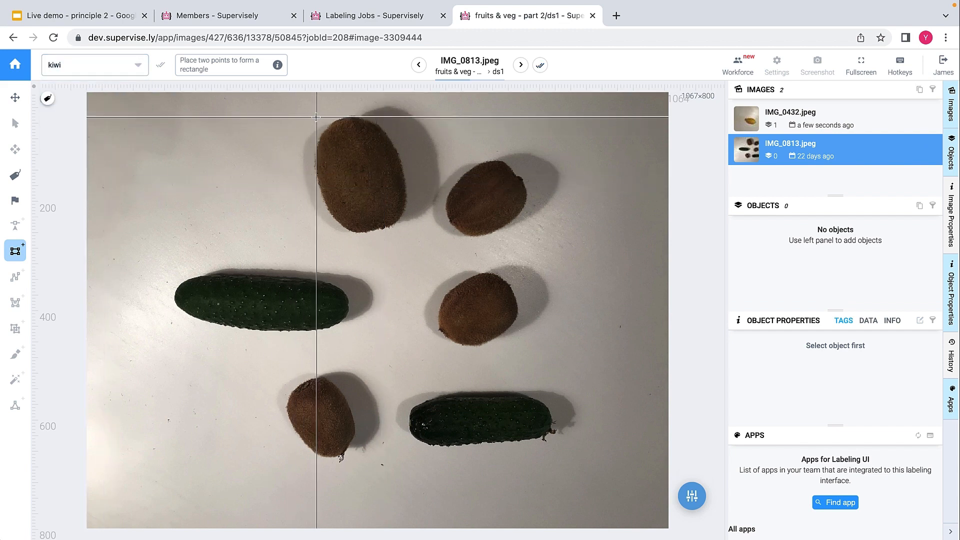
left_click(316, 116)
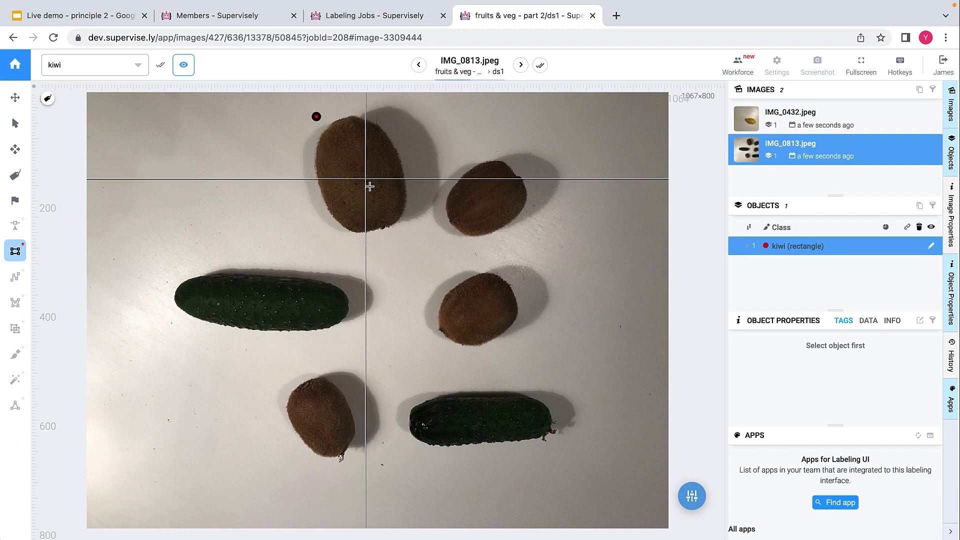
left_click(405, 230)
key("space")
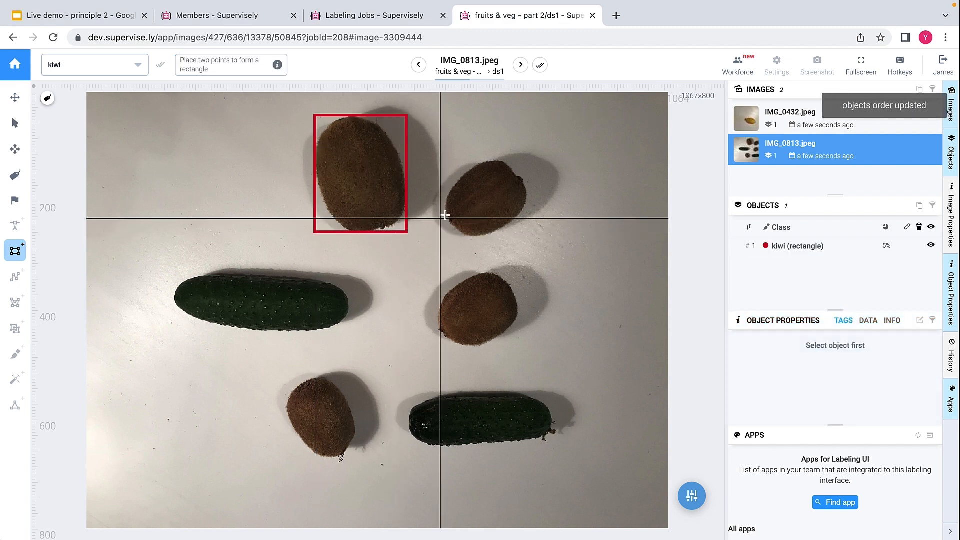
left_click(447, 162)
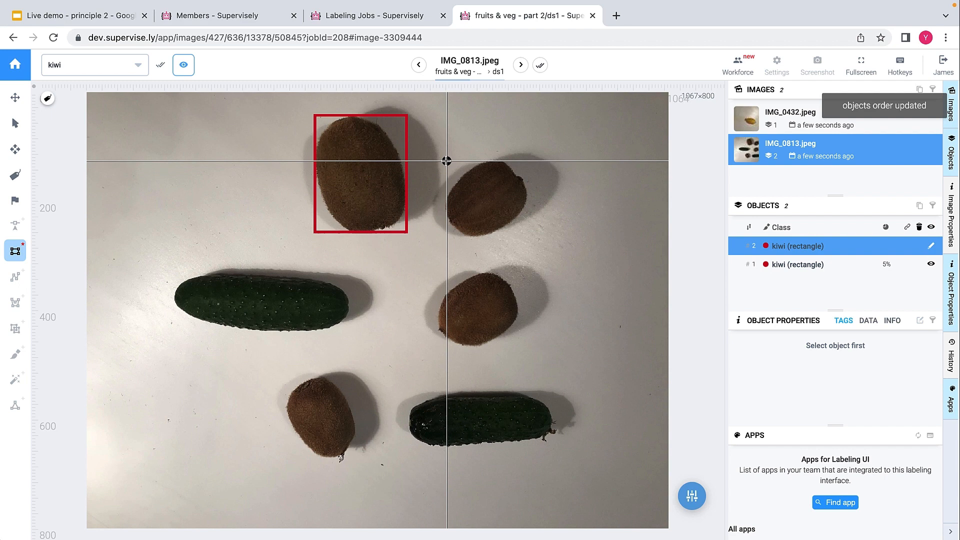
left_click(528, 237)
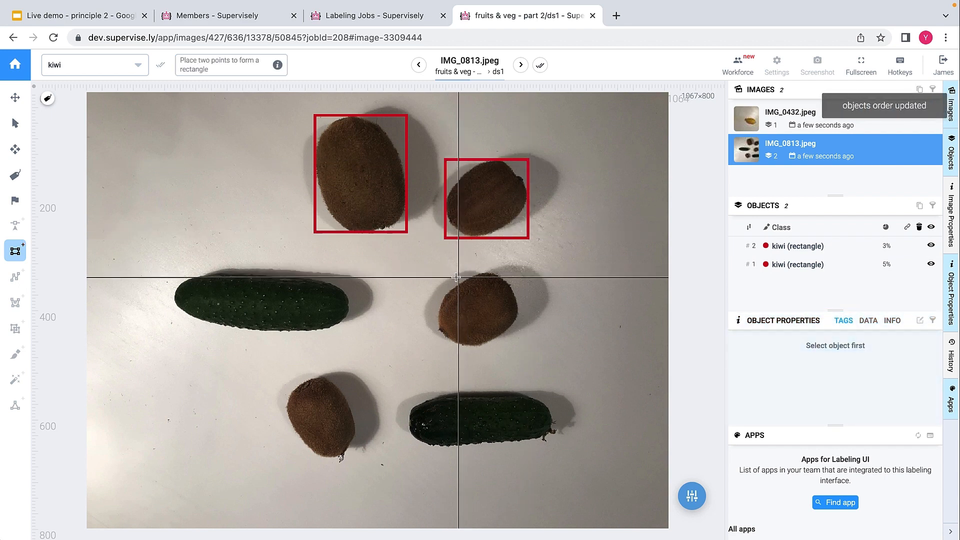
left_click(438, 275)
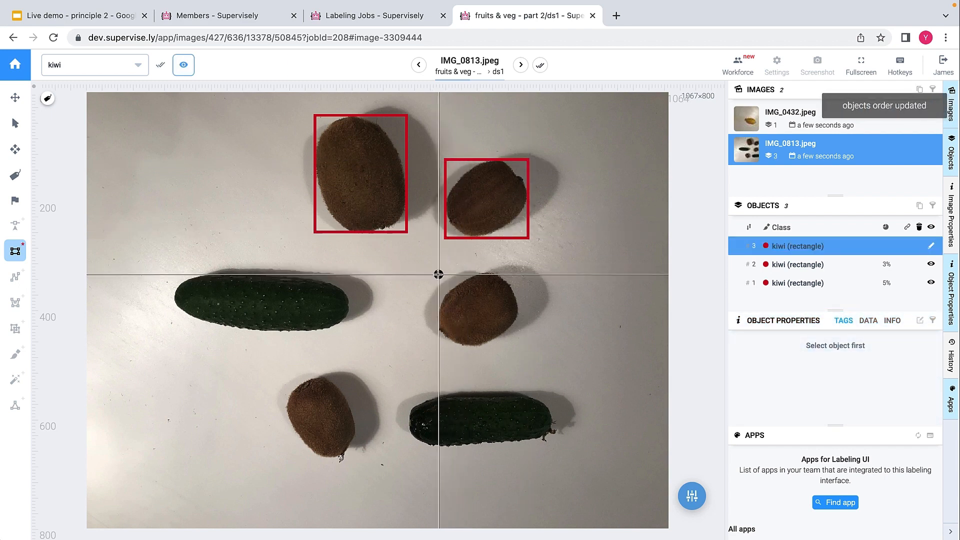
left_click(520, 349)
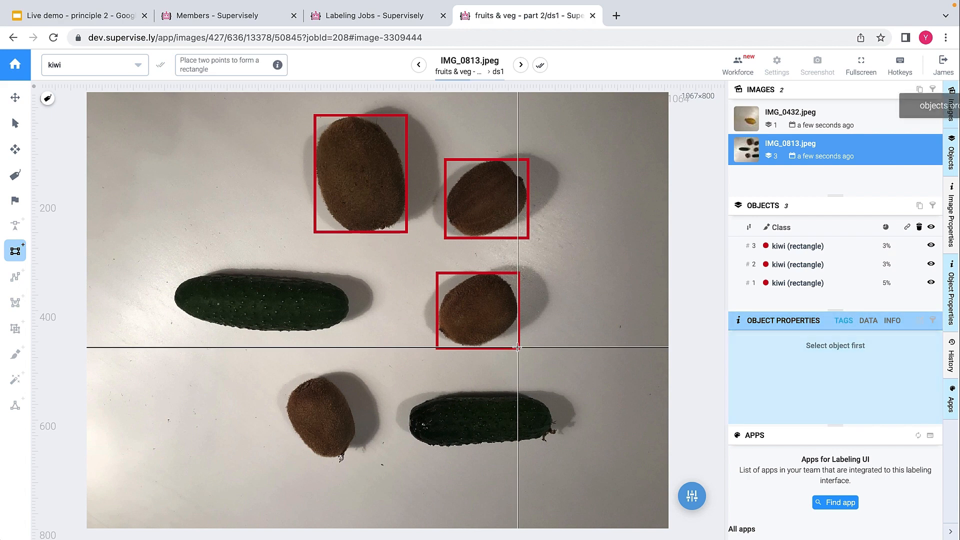
left_click(289, 379)
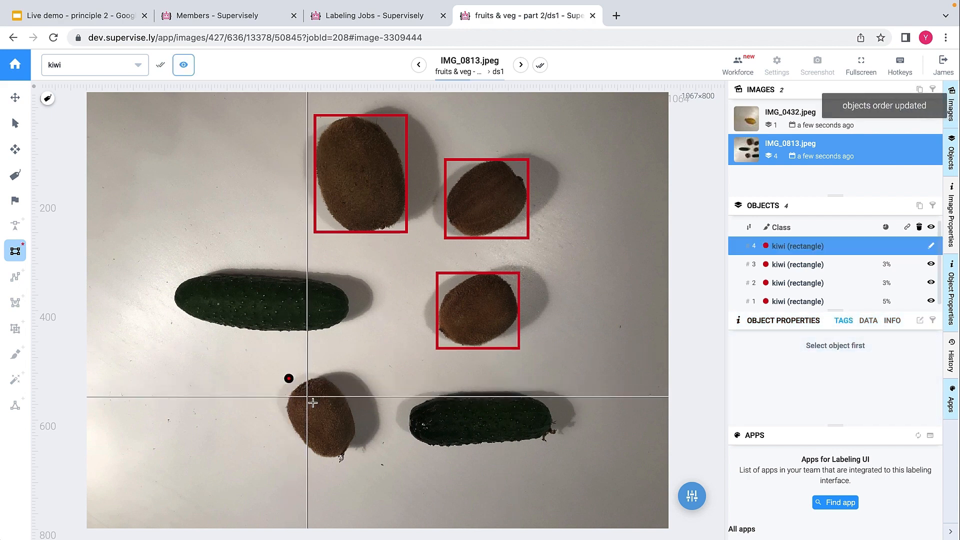
left_click(353, 458)
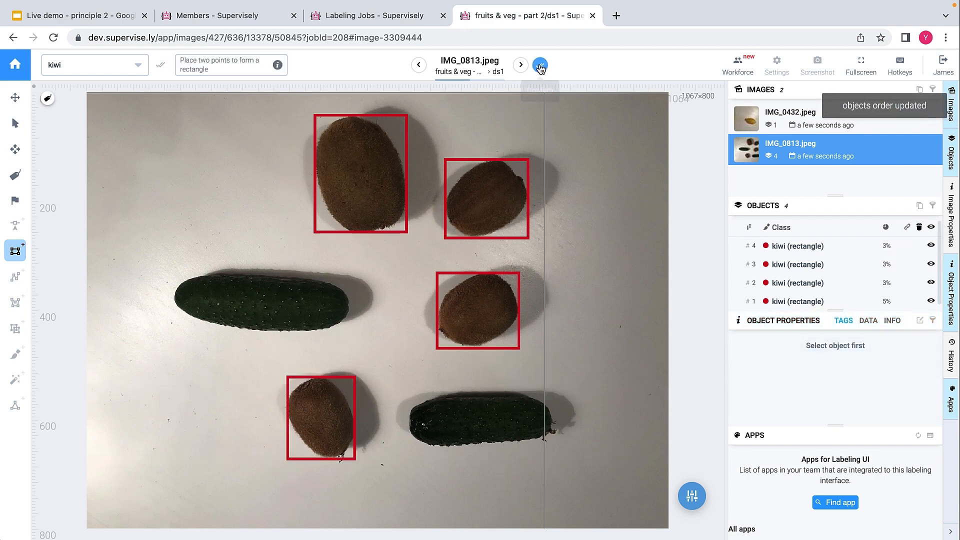
left_click(541, 66)
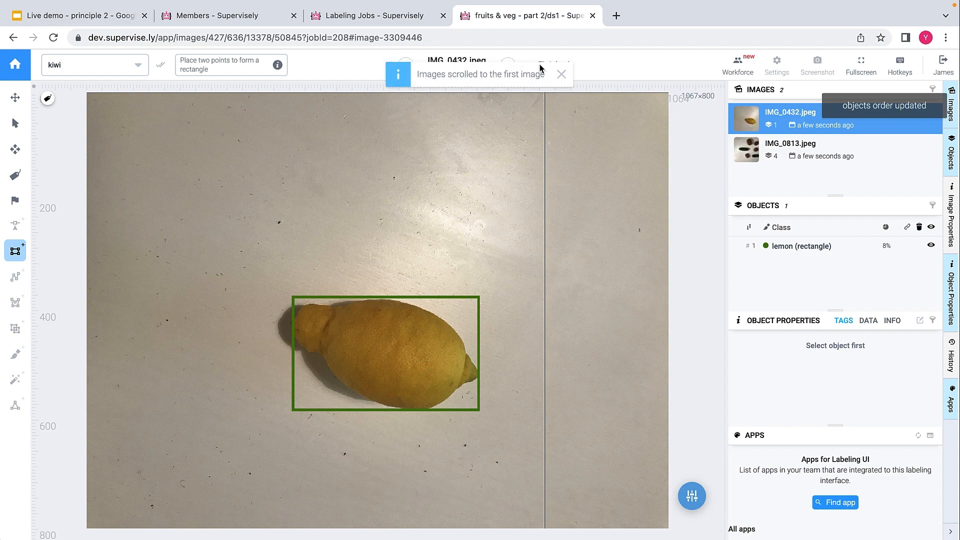
left_click(593, 16)
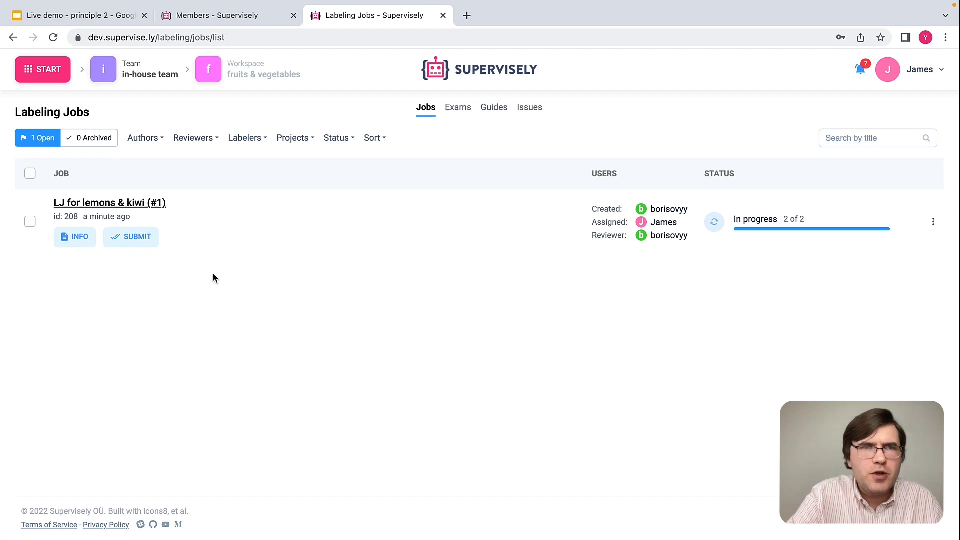
- Submit job #1 for review and sign out of the first labeler's account
left_click(139, 238)
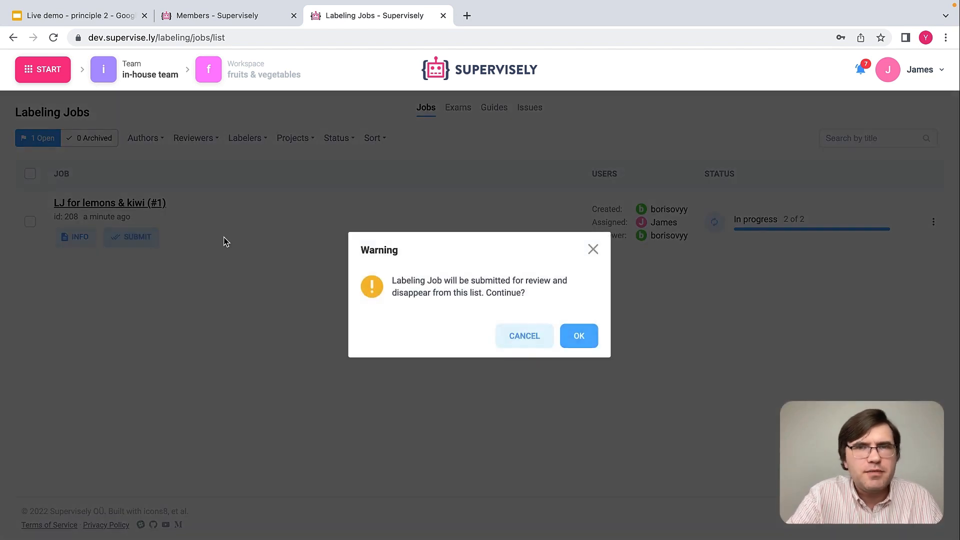
left_click(589, 343)
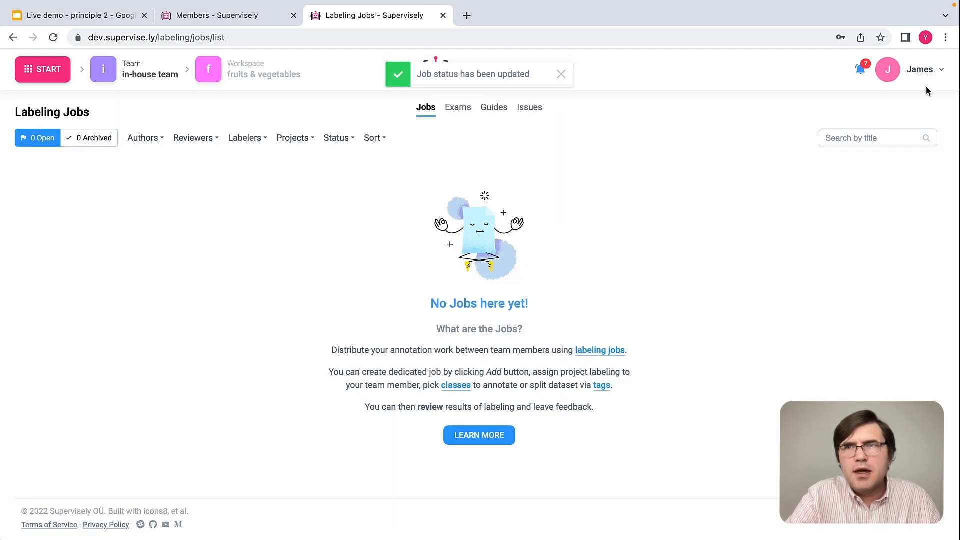
left_click(920, 70)
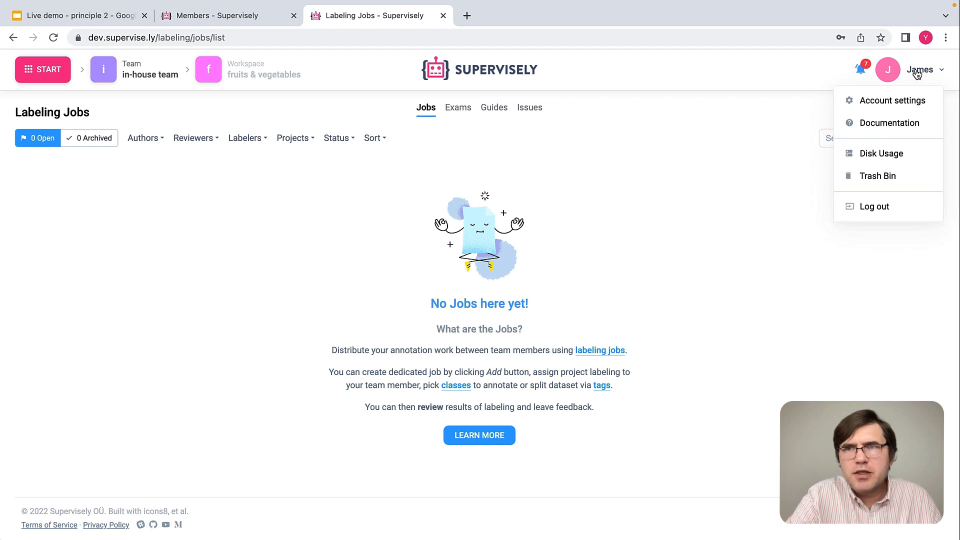
left_click(877, 207)
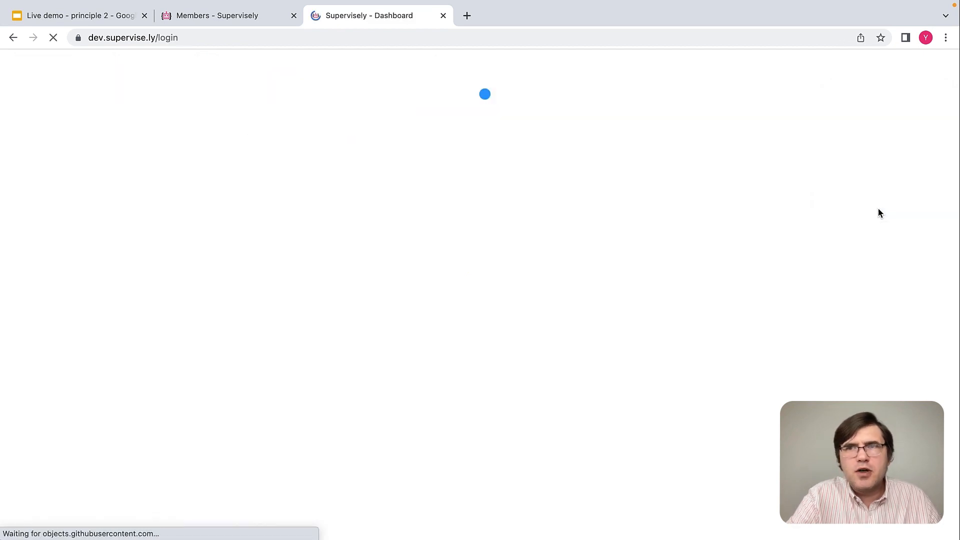
- Sign in as the second labeler and open the LJ for lemons & kiwi (#2) job
double_click(432, 213)
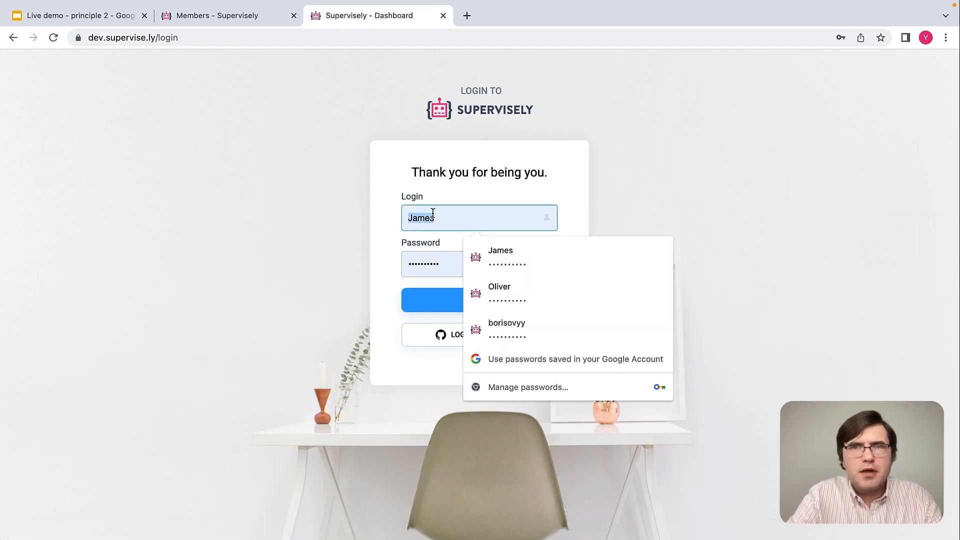
left_click(517, 296)
left_click(472, 299)
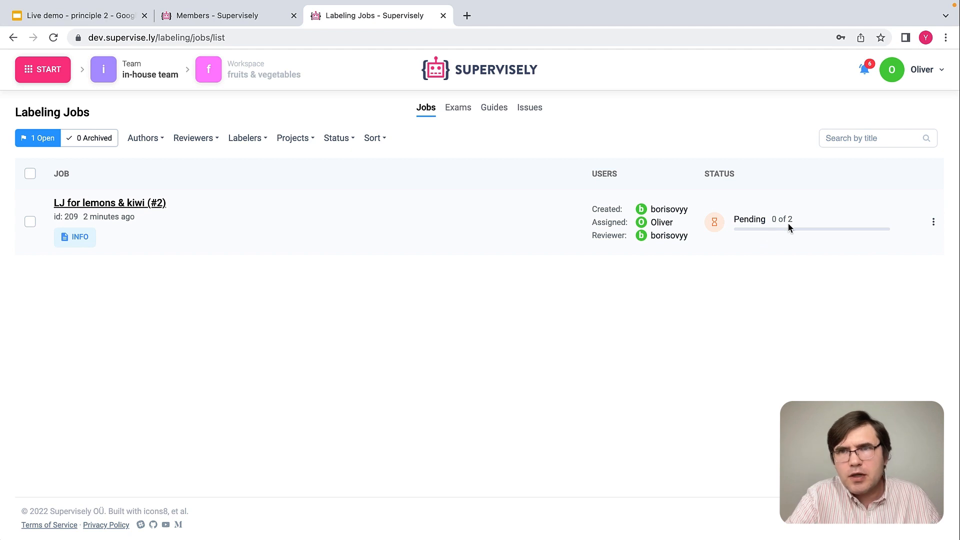
left_click(142, 202)
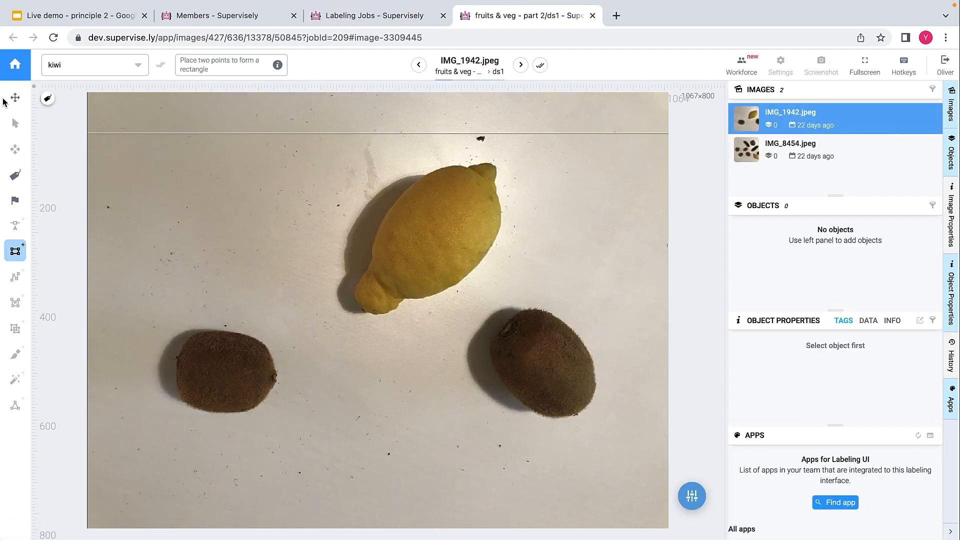
- Draw a lemon-class box around the lemon in IMG_1942.jpeg
left_click(72, 74)
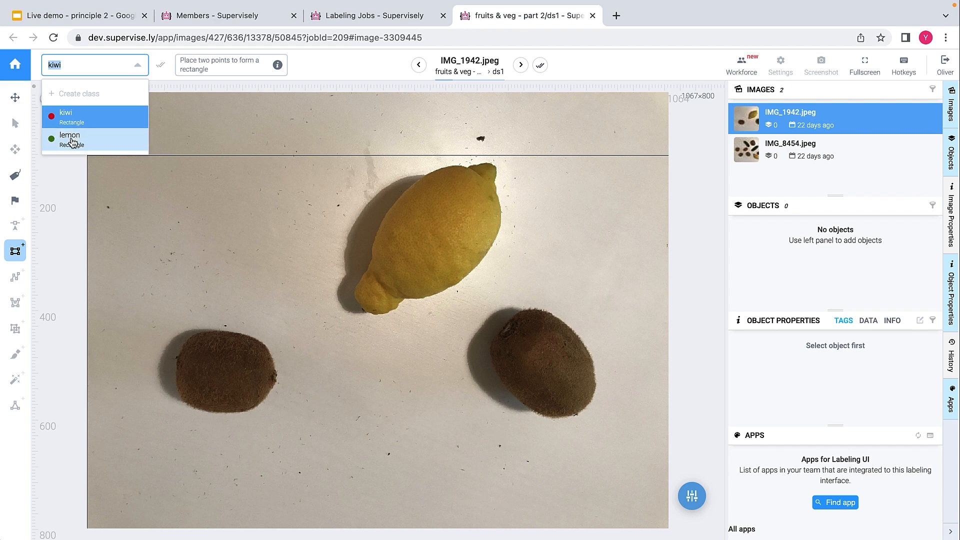
left_click(72, 141)
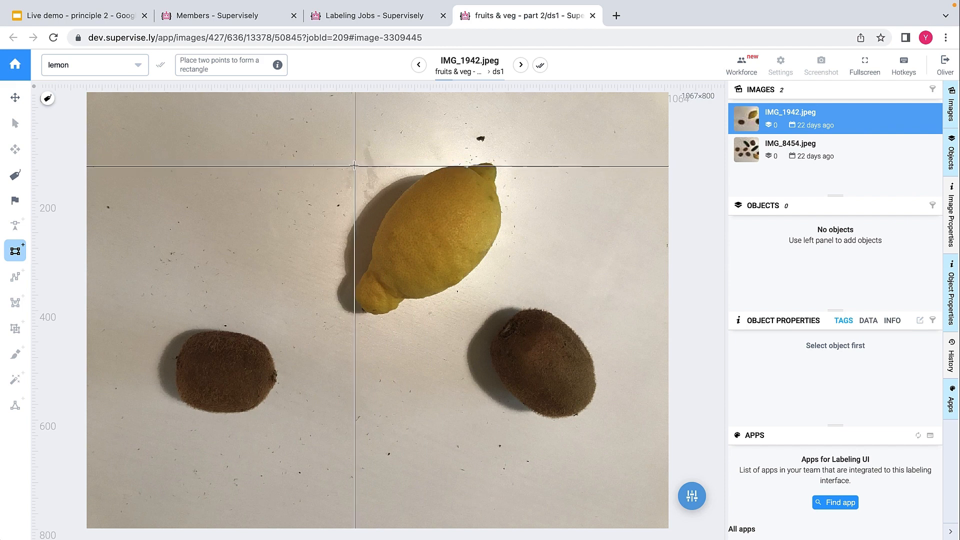
left_click(354, 165)
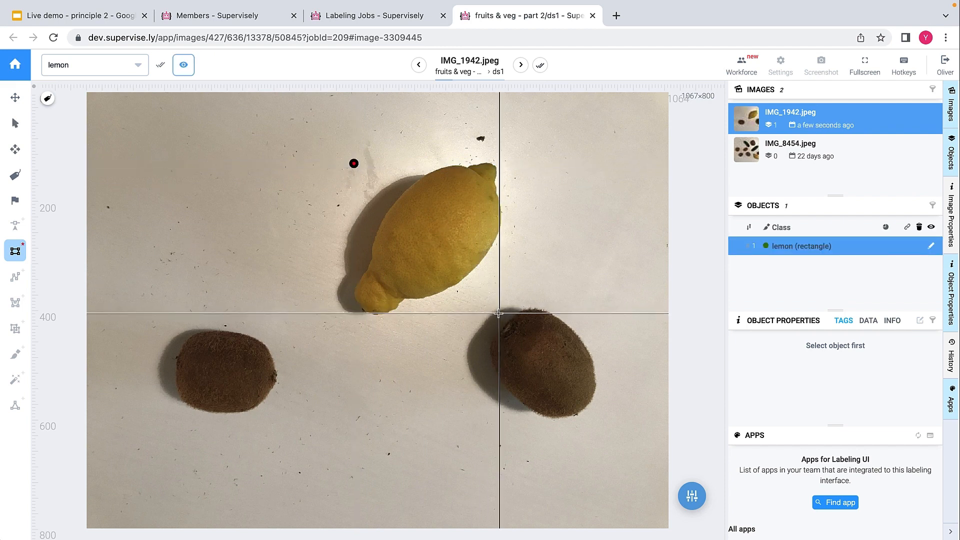
left_click(500, 313)
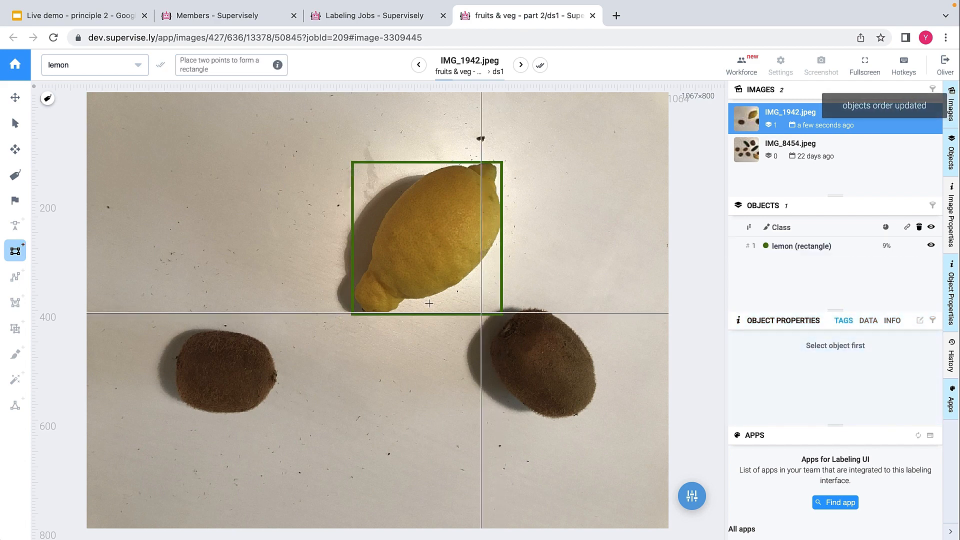
- Box the left and right kiwis as kiwi, then advance to IMG_8454.jpeg
left_click(136, 65)
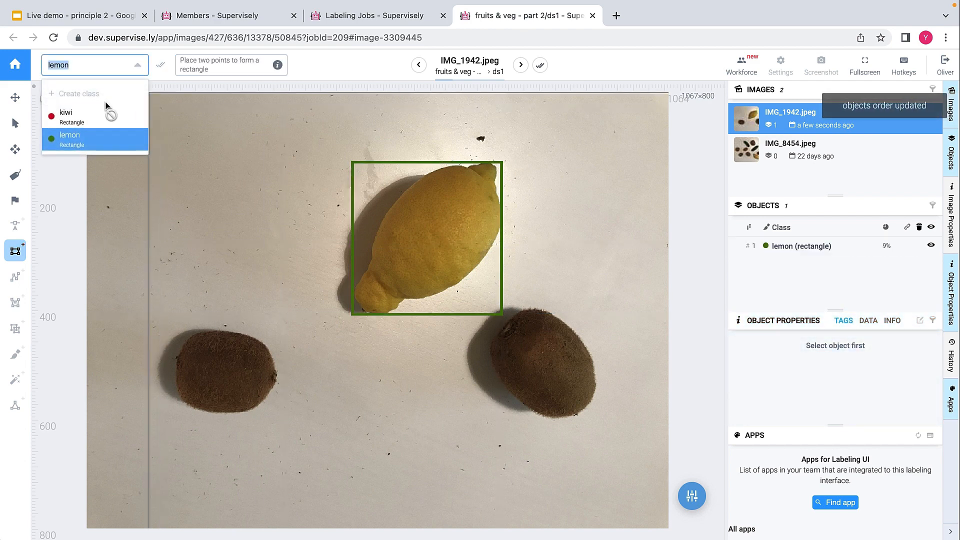
left_click(88, 119)
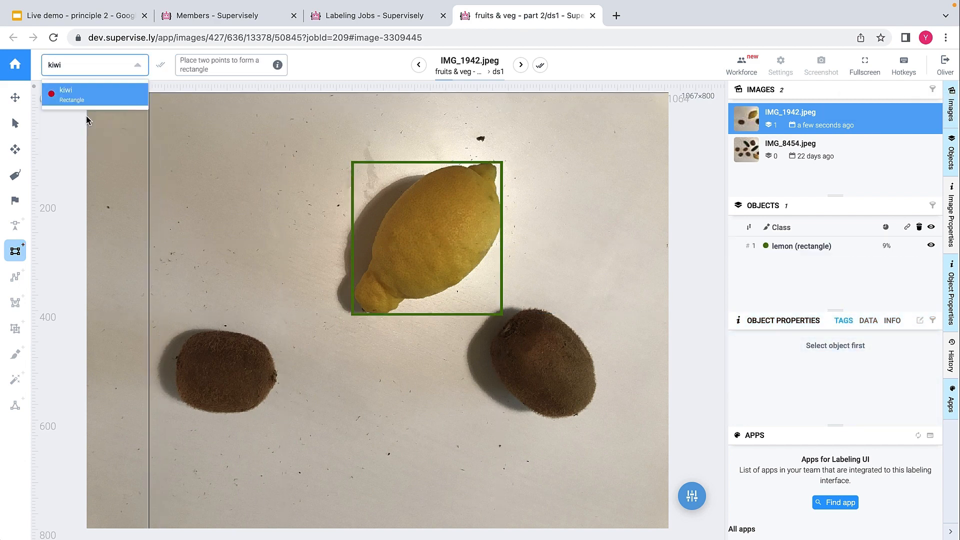
left_click(178, 330)
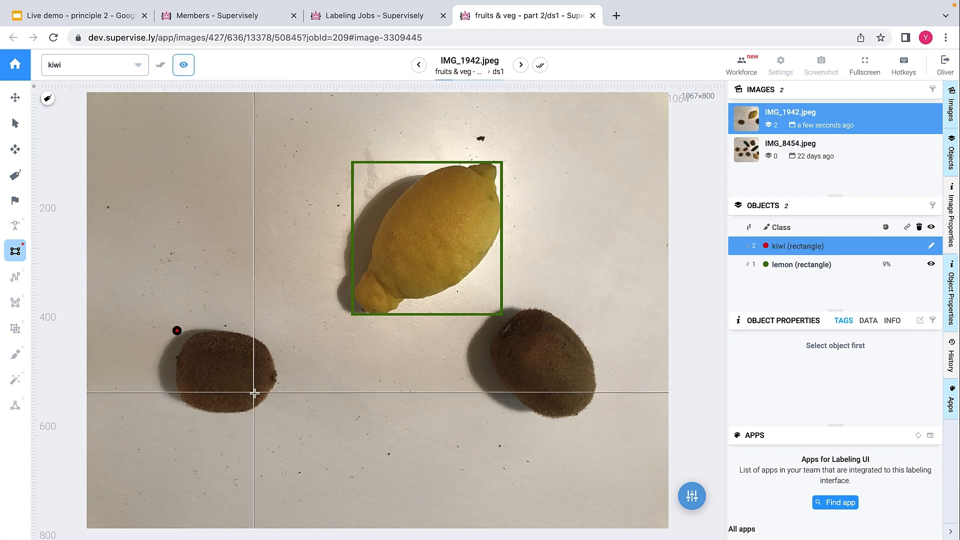
left_click(277, 414)
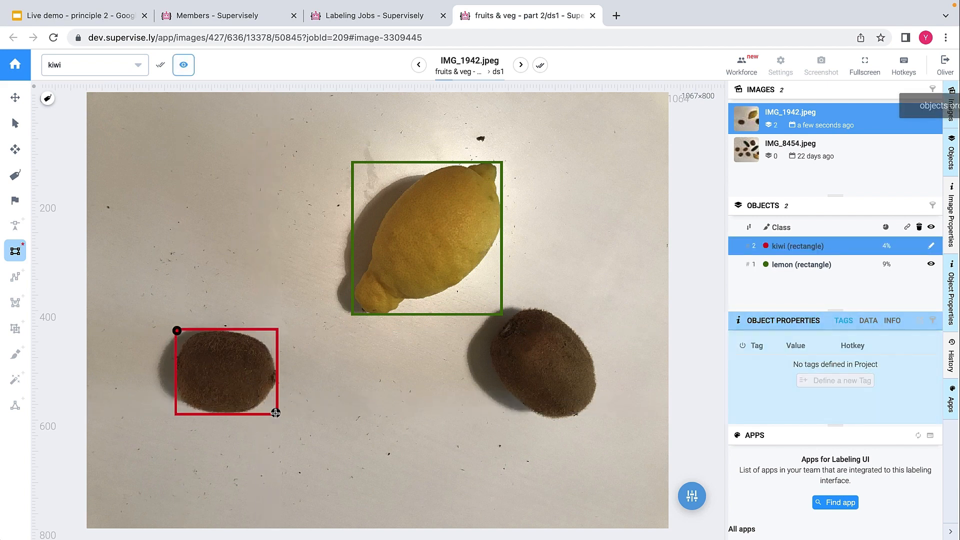
left_click(494, 309)
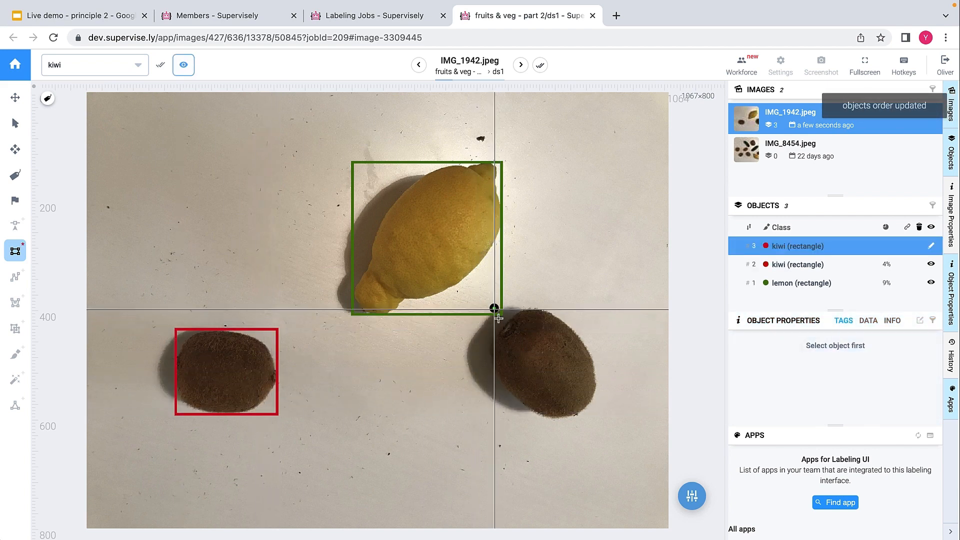
left_click(595, 416)
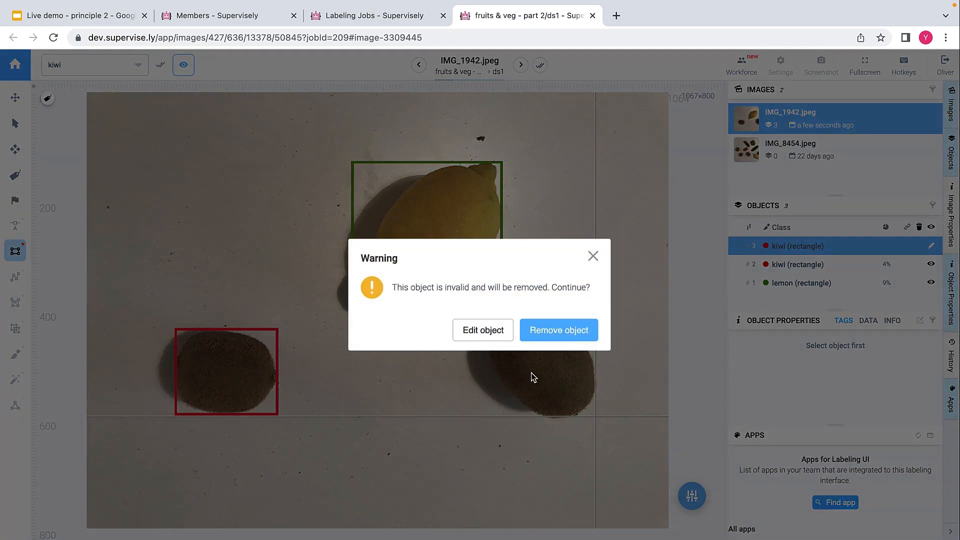
left_click(504, 334)
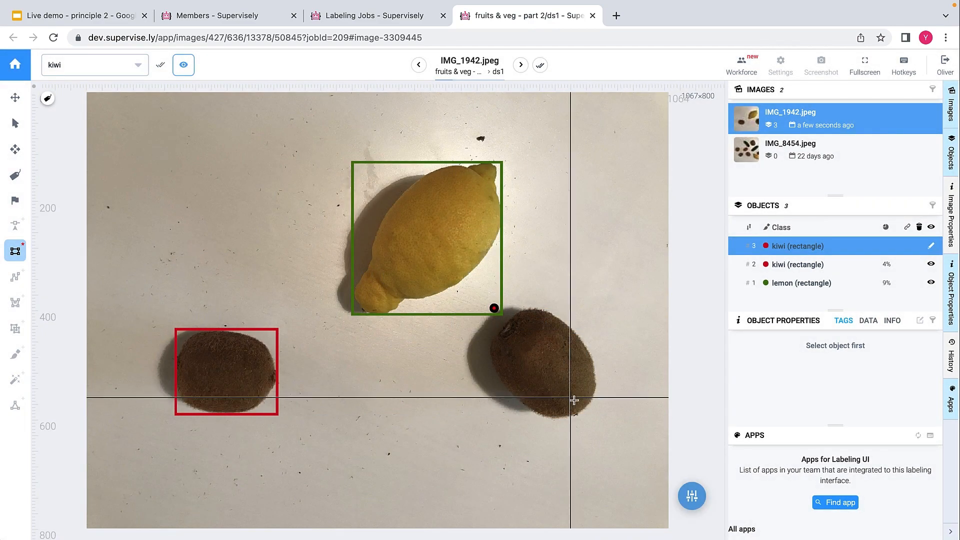
left_click(595, 416)
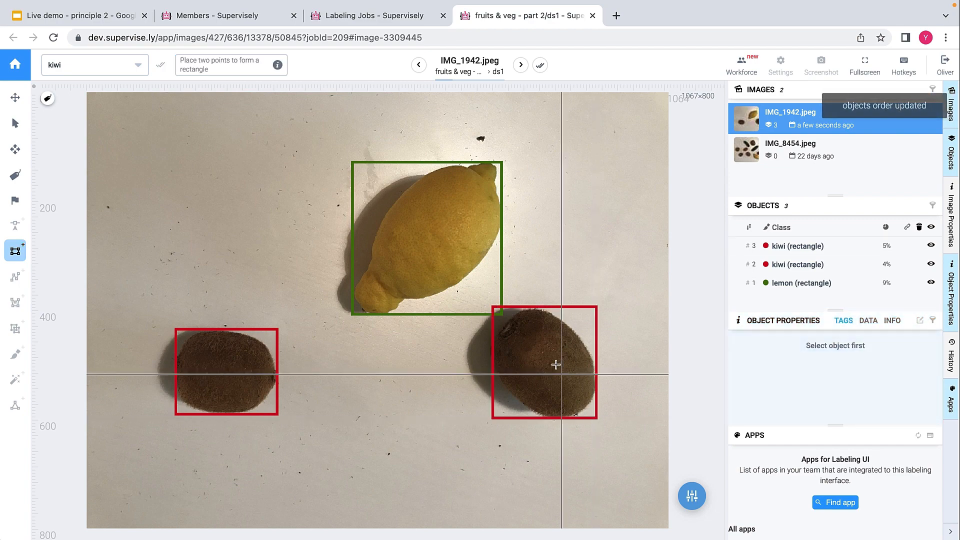
left_click(540, 66)
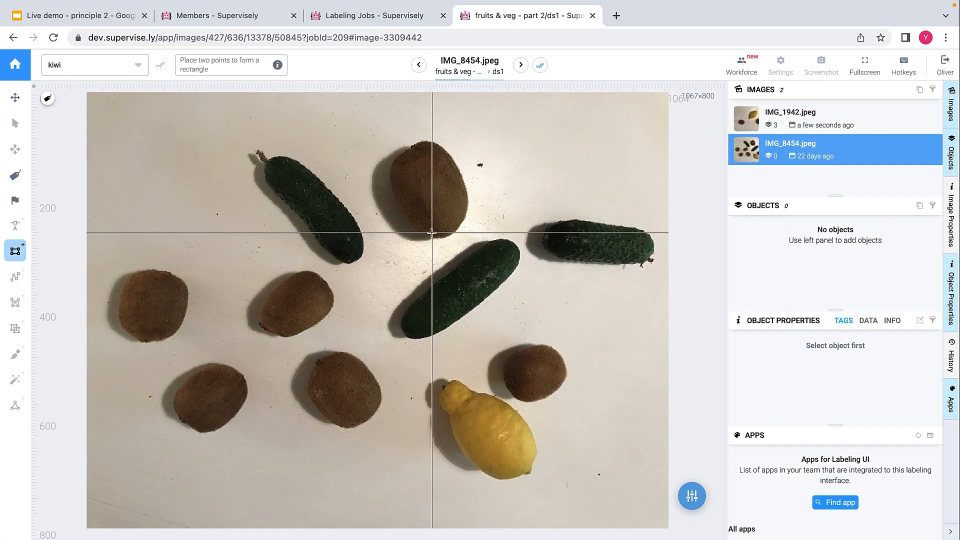
- Box the six kiwis in IMG_8454.jpeg as kiwi objects
left_click(389, 140)
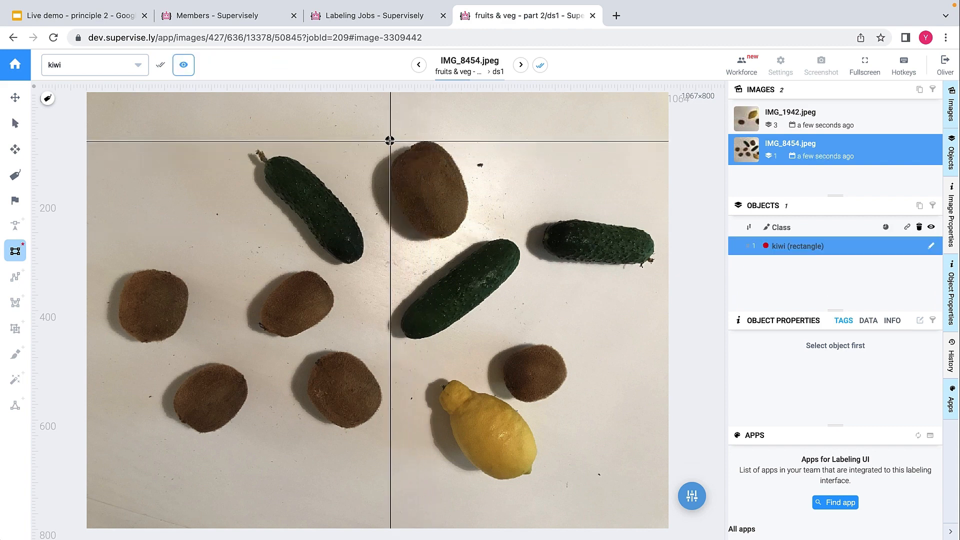
left_click(467, 238)
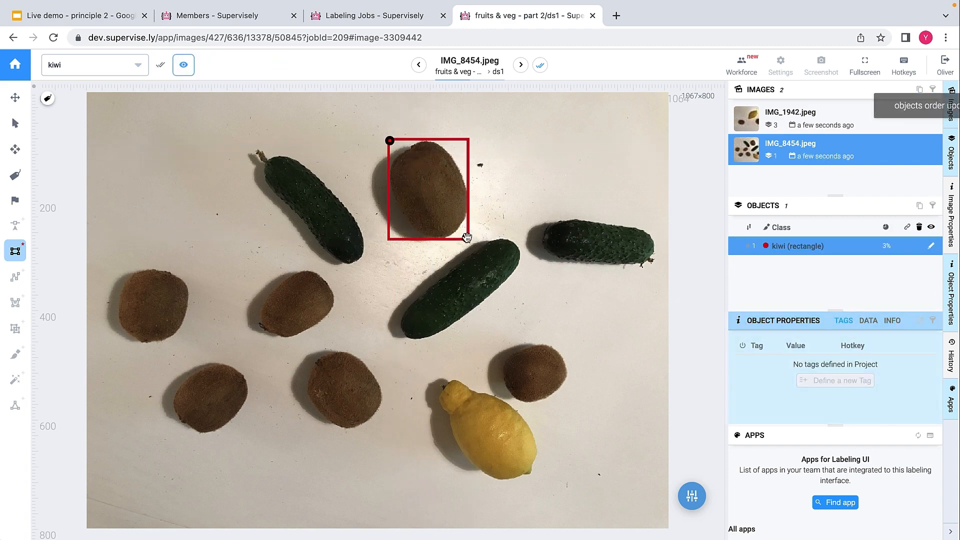
left_click(505, 344)
left_click(568, 402)
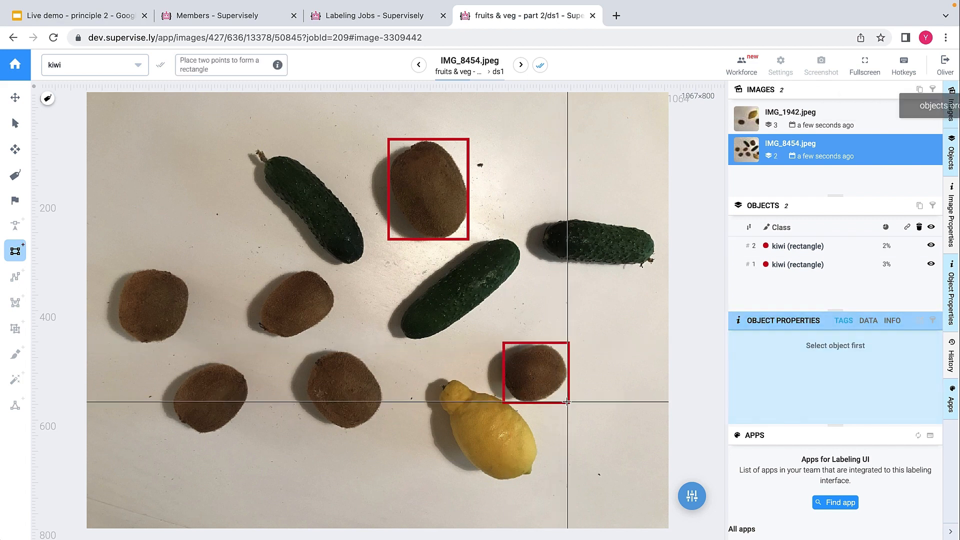
left_click(260, 270)
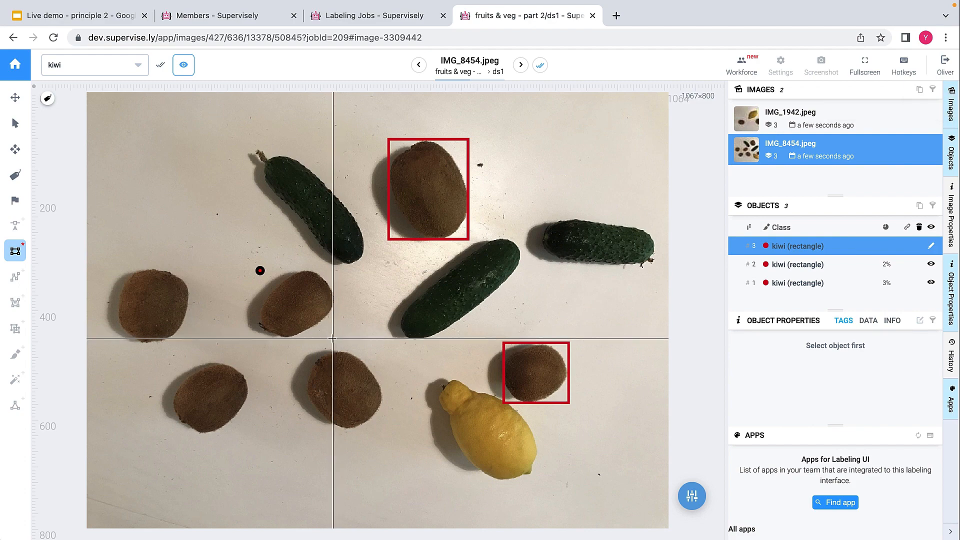
key("space")
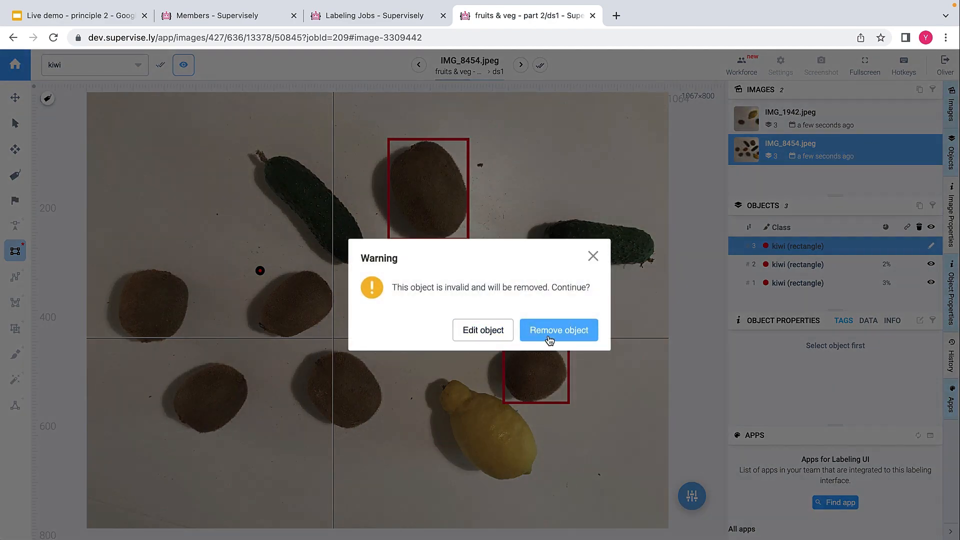
left_click(483, 330)
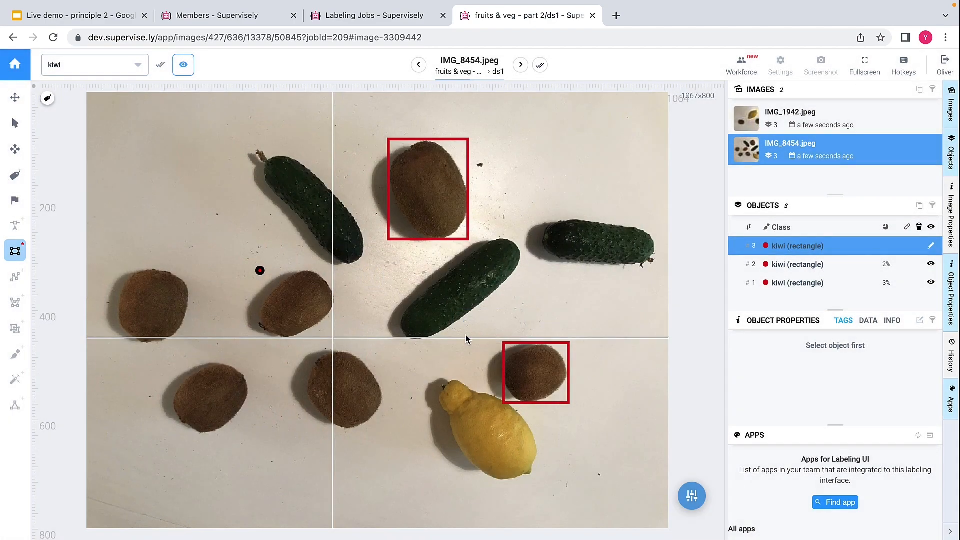
left_click(334, 337)
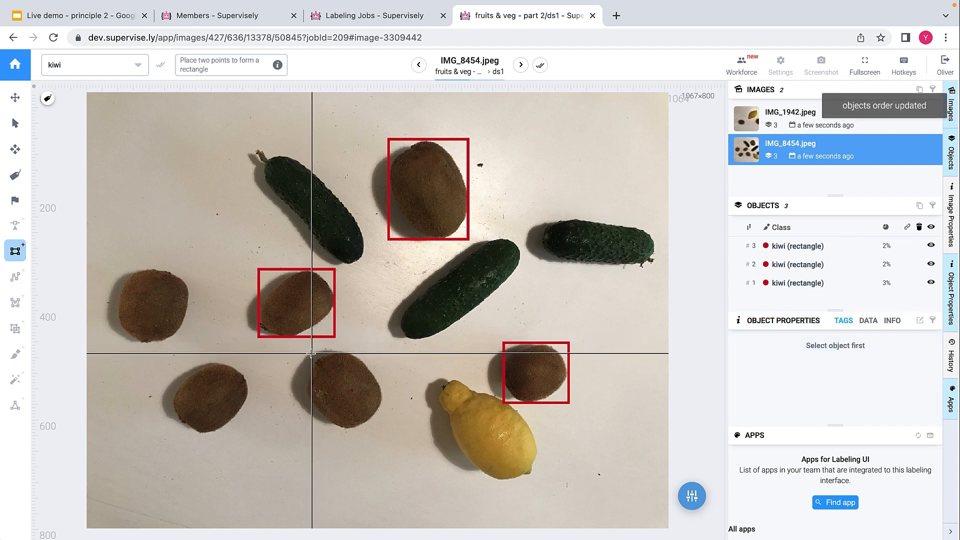
left_click(381, 428)
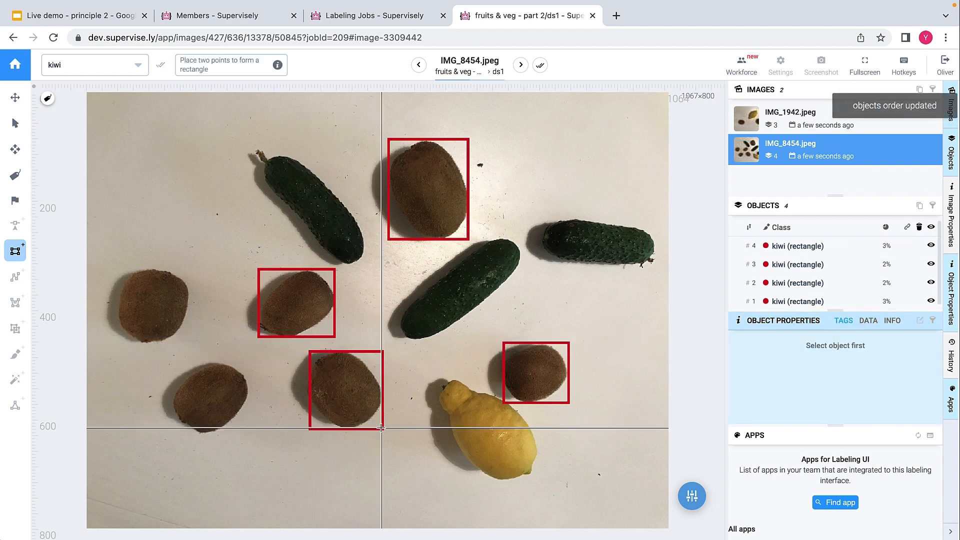
left_click(171, 365)
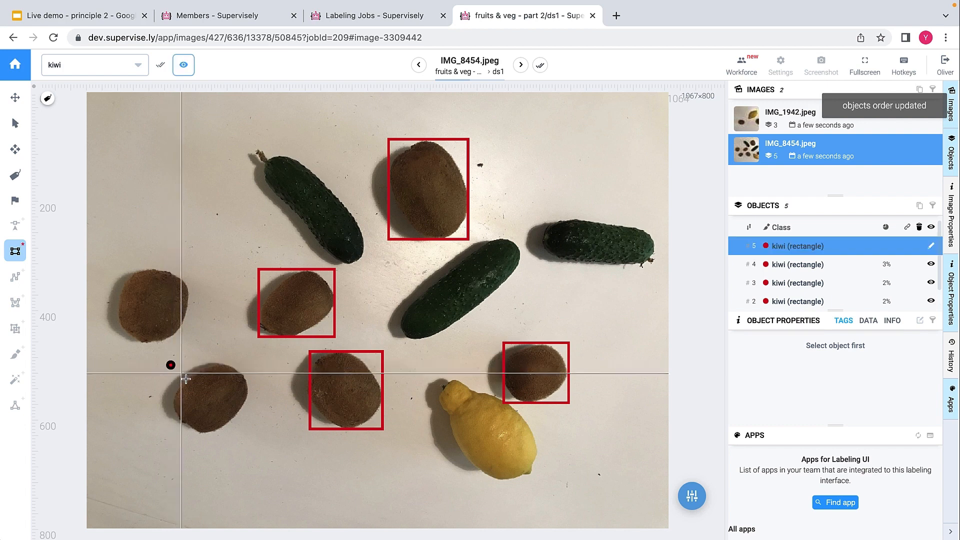
left_click(250, 434)
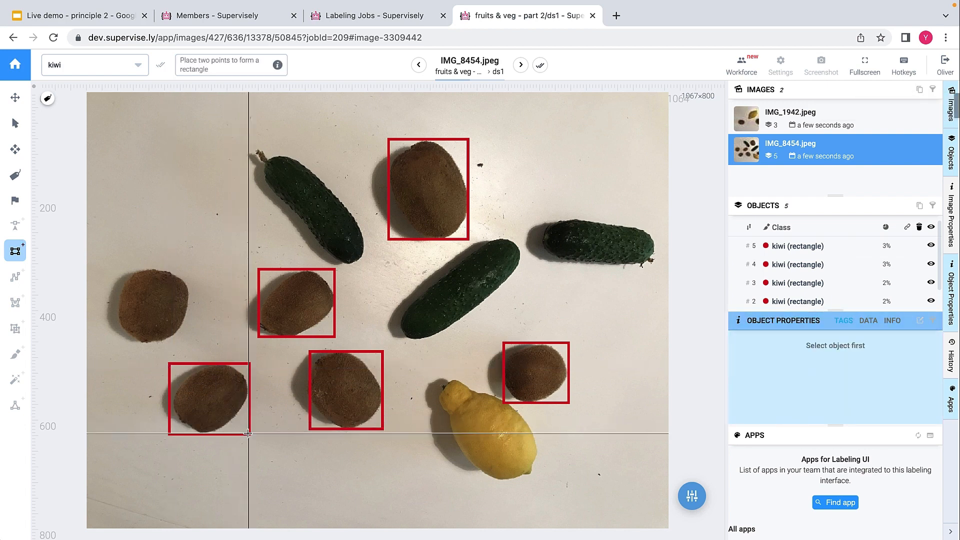
left_click(119, 270)
left_click(189, 343)
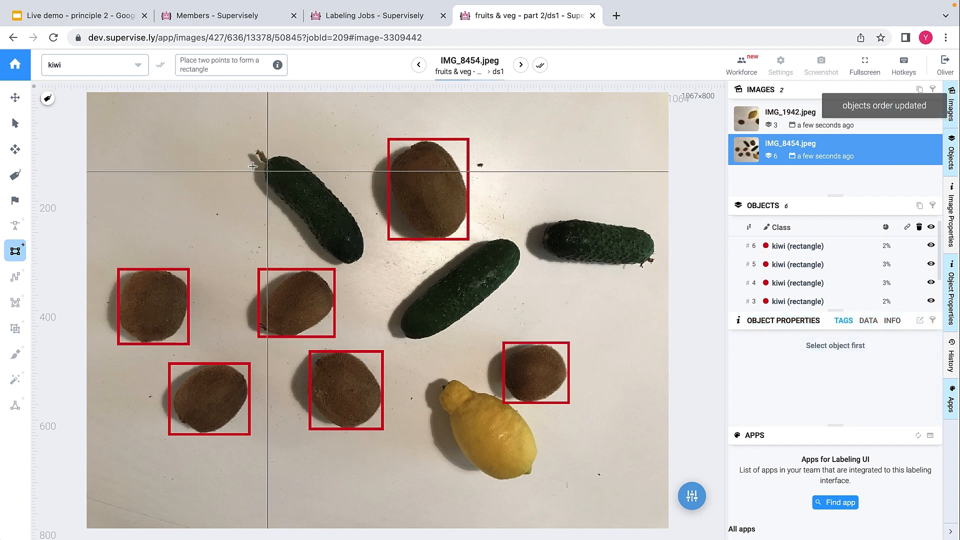
- Box the lemon as lemon and cycle back to IMG_1942.jpeg
left_click(135, 66)
left_click(94, 139)
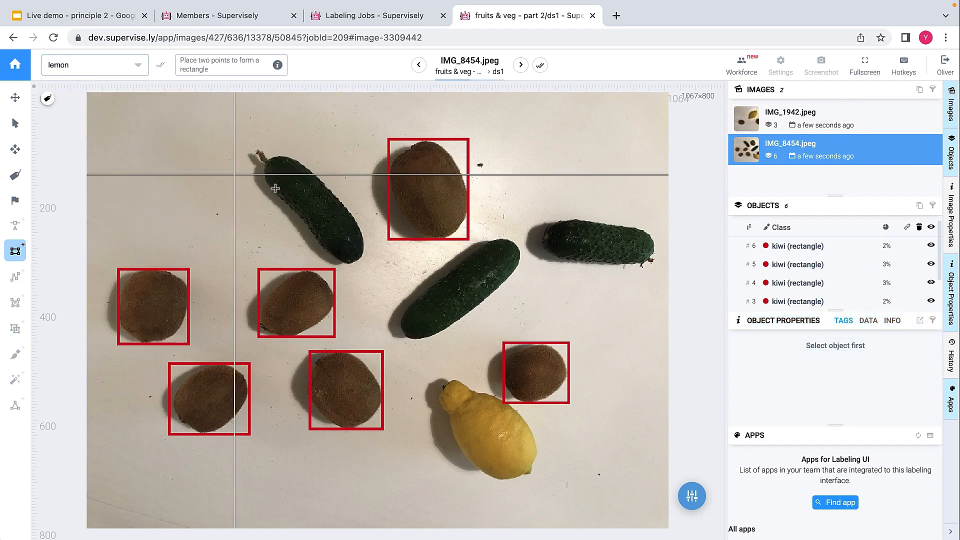
left_click(440, 381)
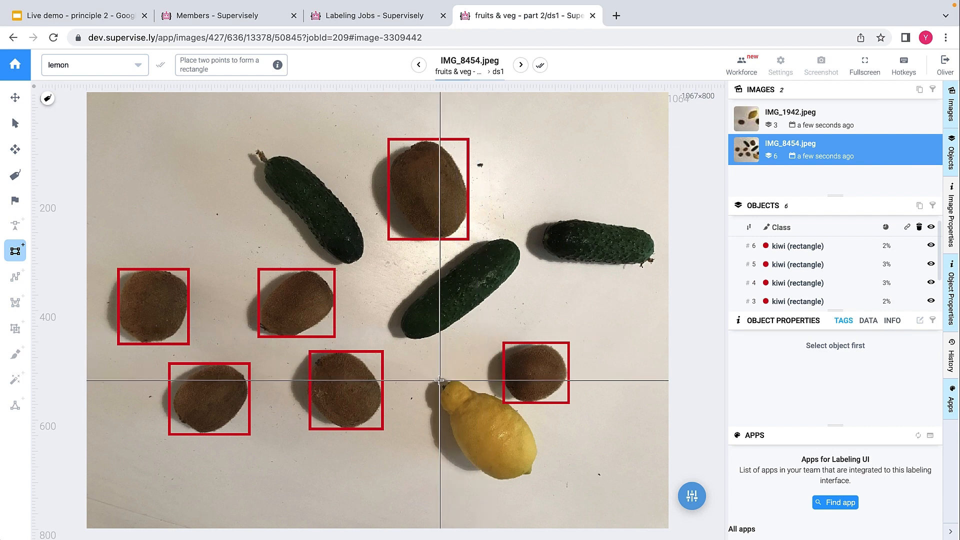
left_click(535, 480)
key("space")
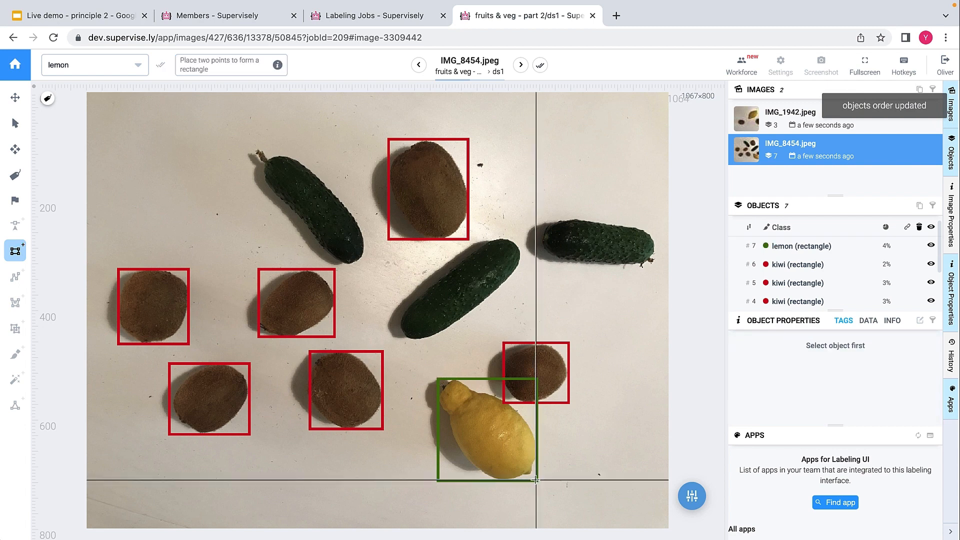
left_click(539, 66)
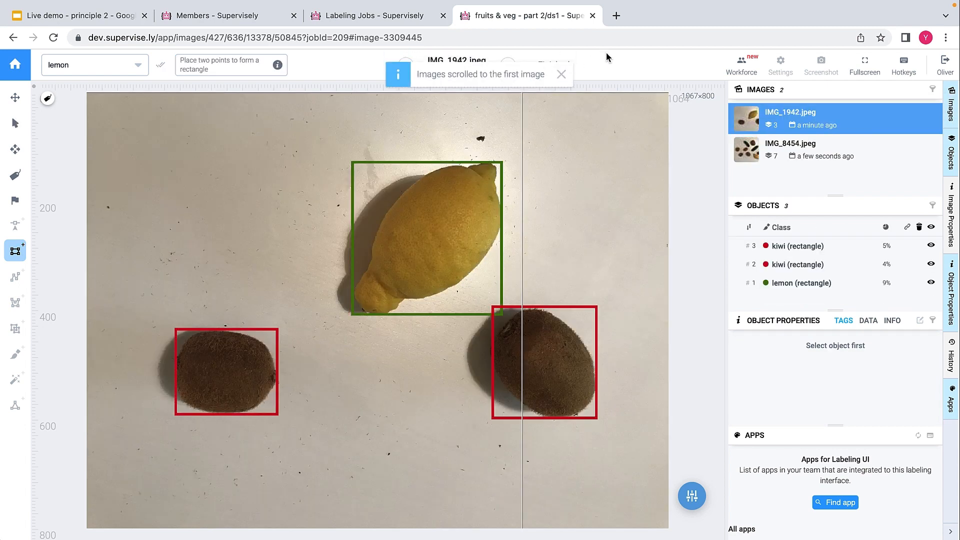
- Close the annotation tab, refresh the job list, and submit job #2 for review
left_click(593, 16)
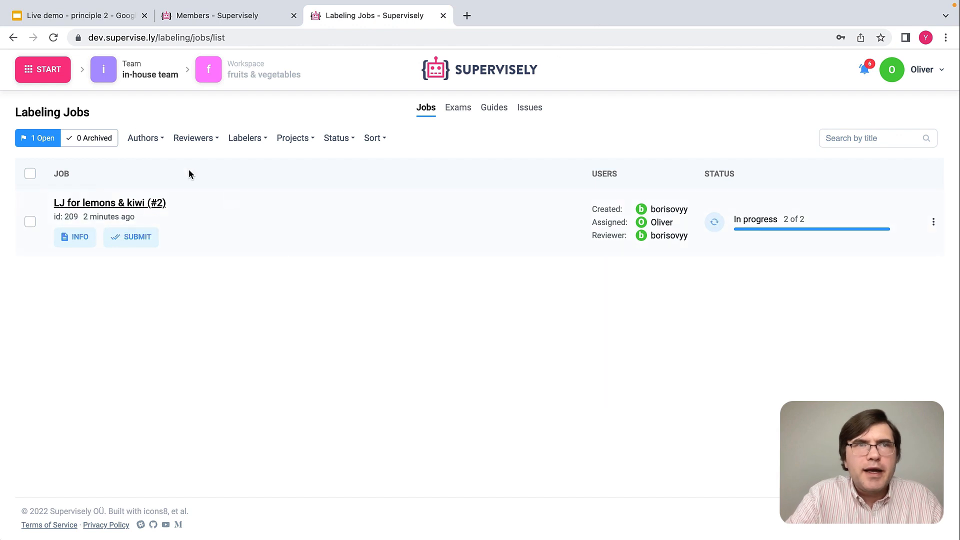
left_click(53, 37)
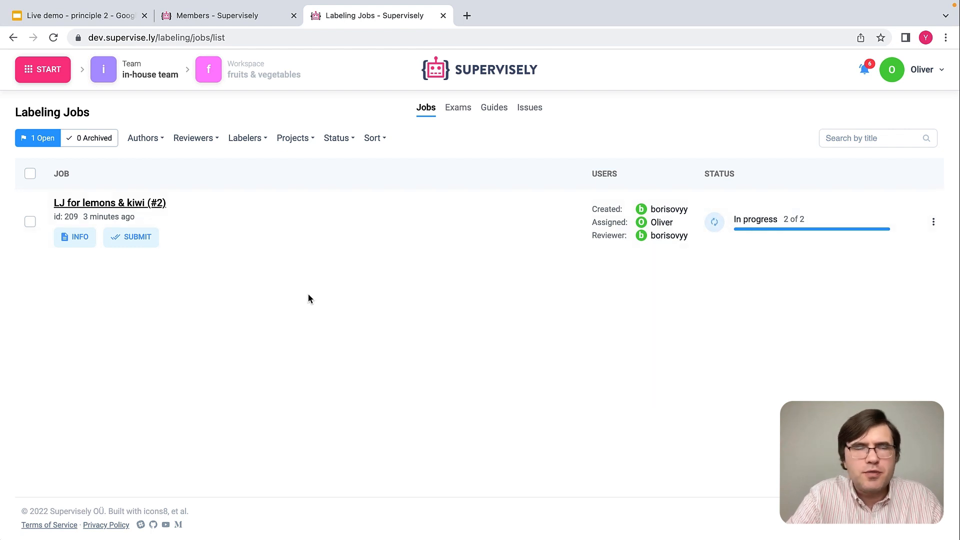
left_click(140, 241)
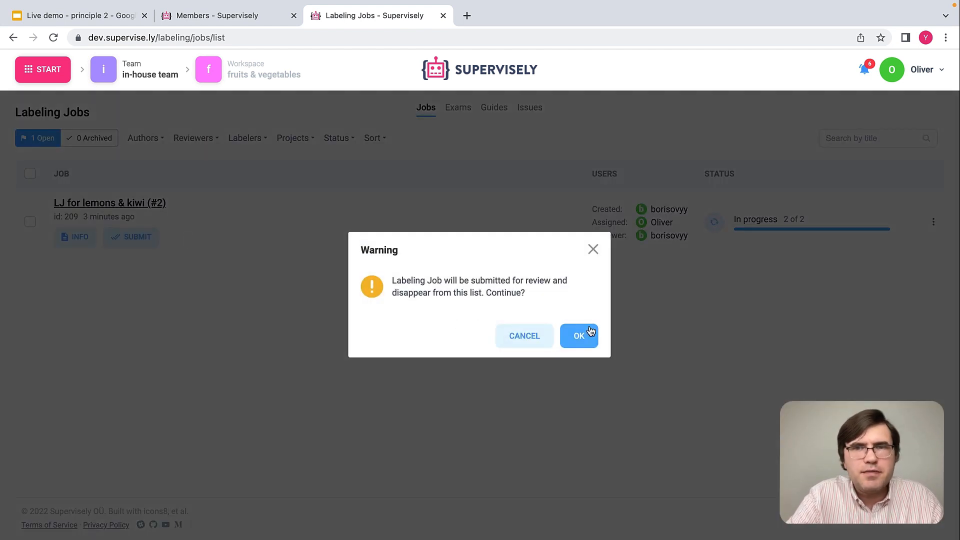
left_click(578, 336)
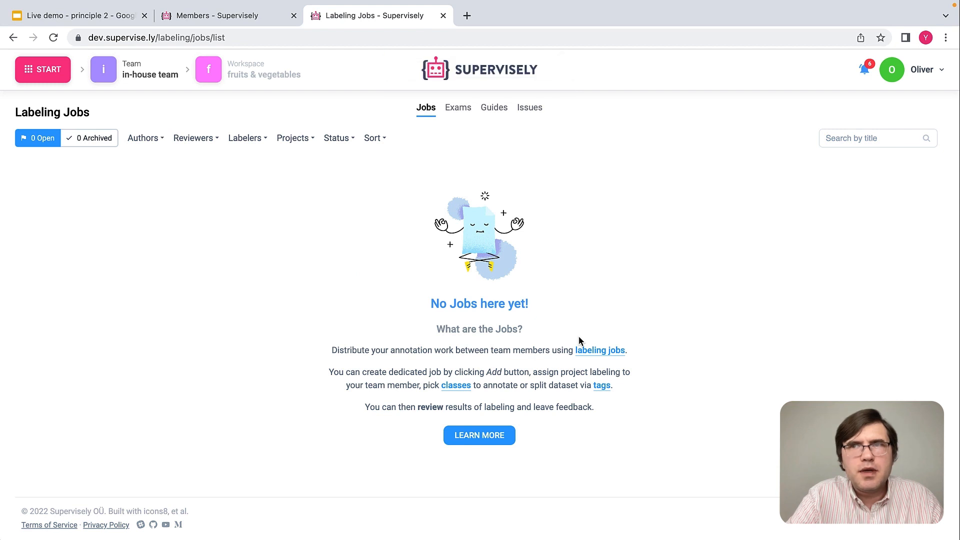
left_click(928, 72)
- Log out of the labeler account and sign in with the admin's saved login
left_click(880, 205)
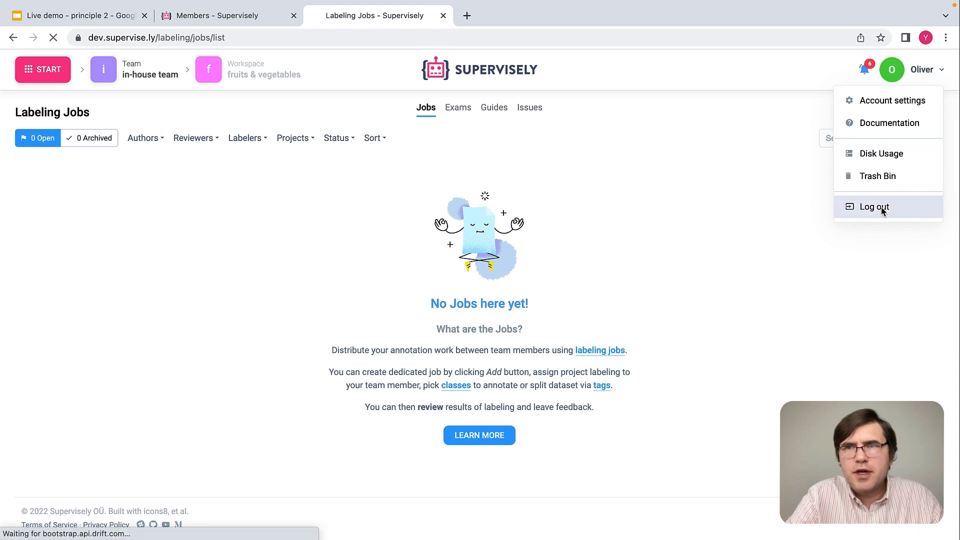
double_click(419, 233)
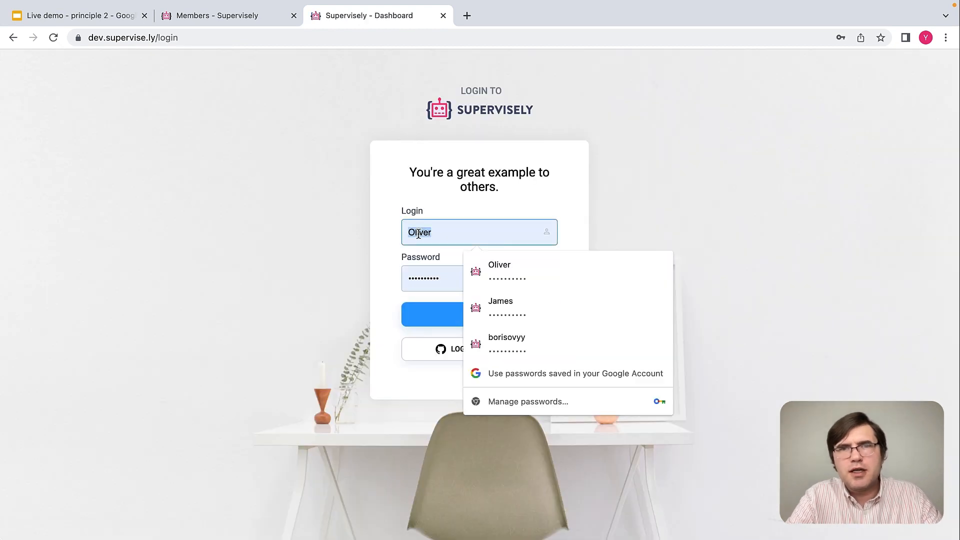
type("borisovyy")
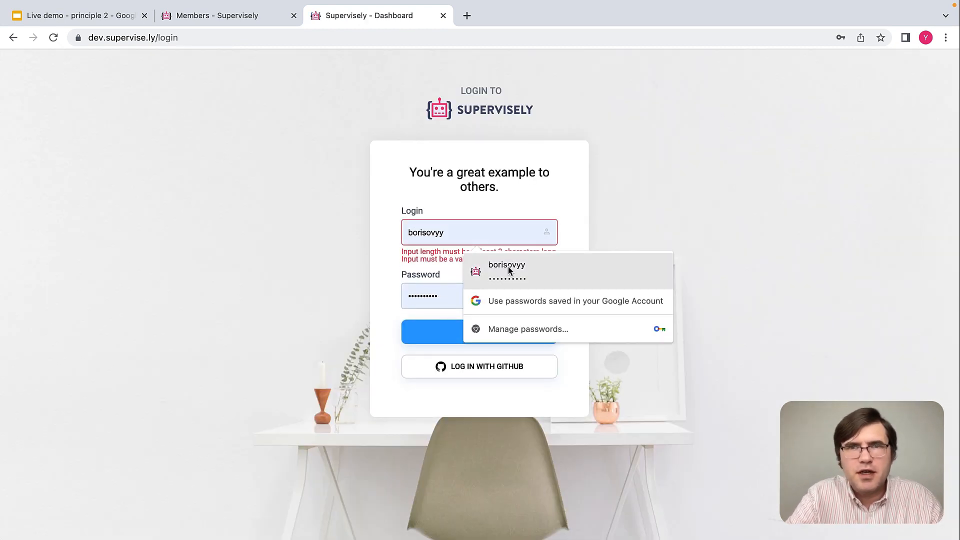
left_click(508, 266)
left_click(470, 316)
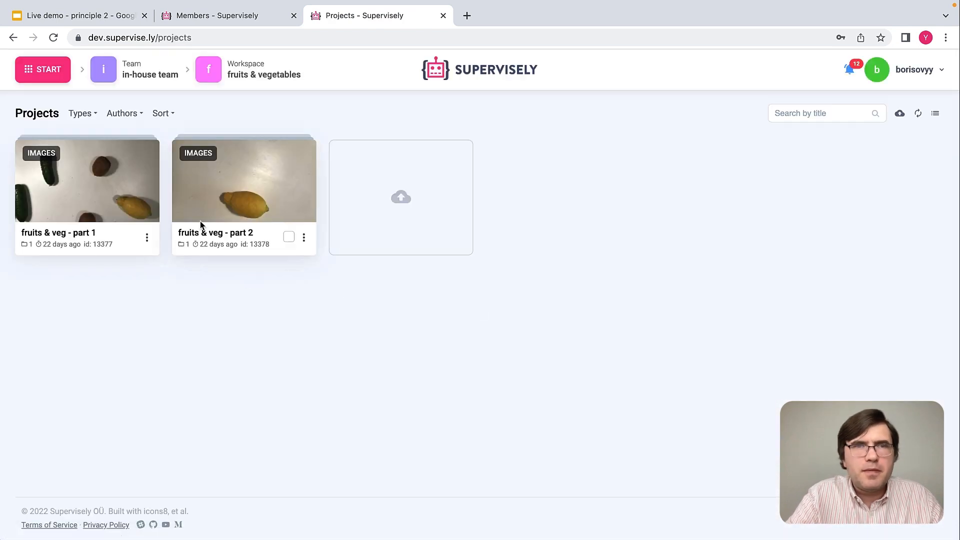
- Open ds1 of fruits & veg - part 2 in the annotation tool, showing IMG_0432.jpeg
left_click(252, 196)
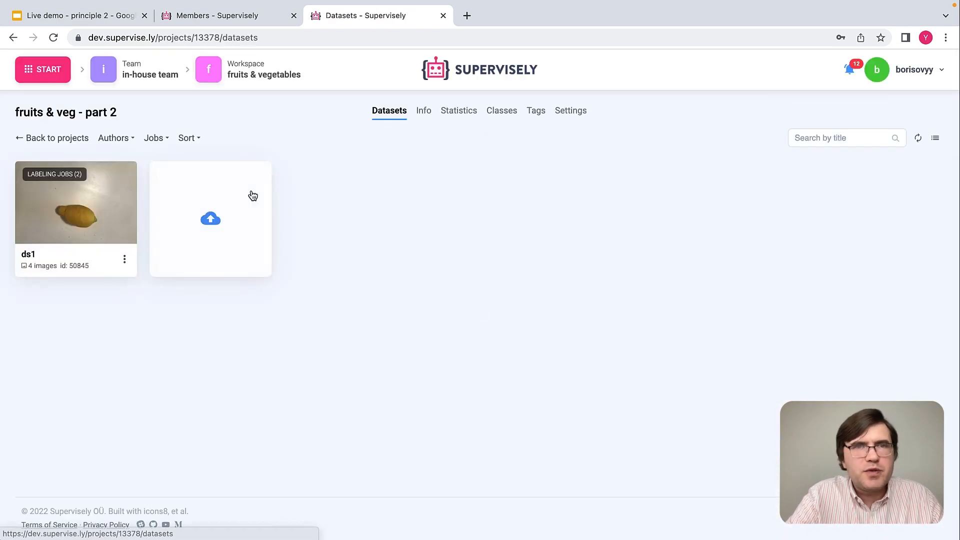
left_click(102, 191)
left_click(395, 358)
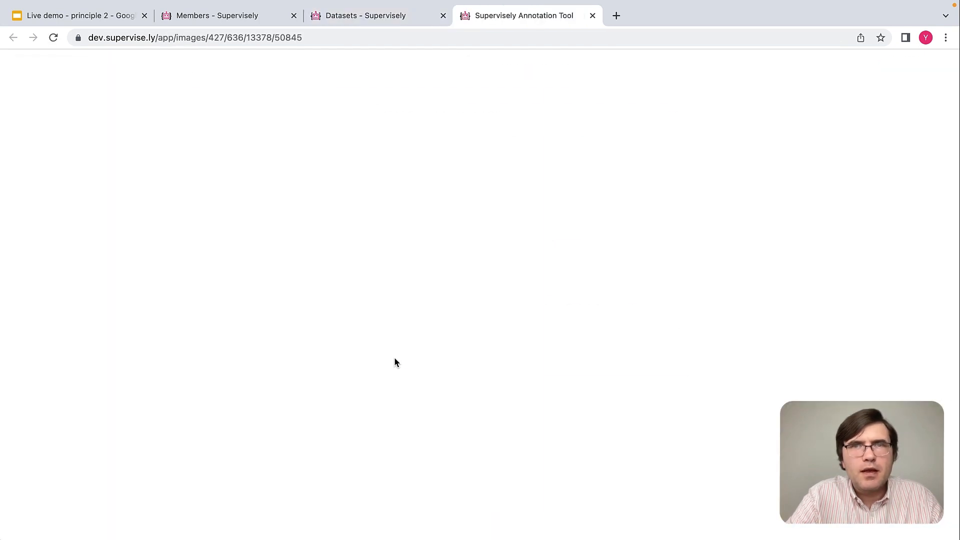
scroll(754, 151, "up", 2)
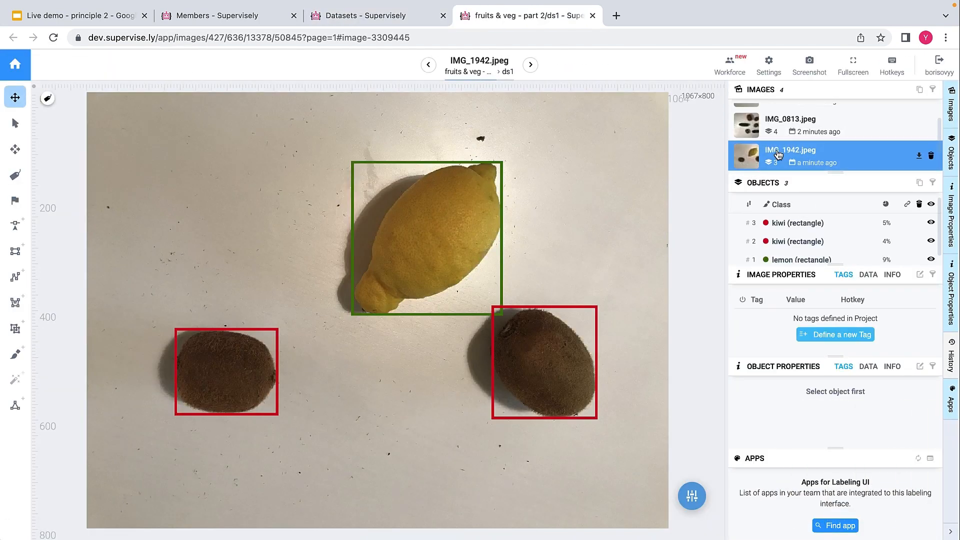
left_click(791, 118)
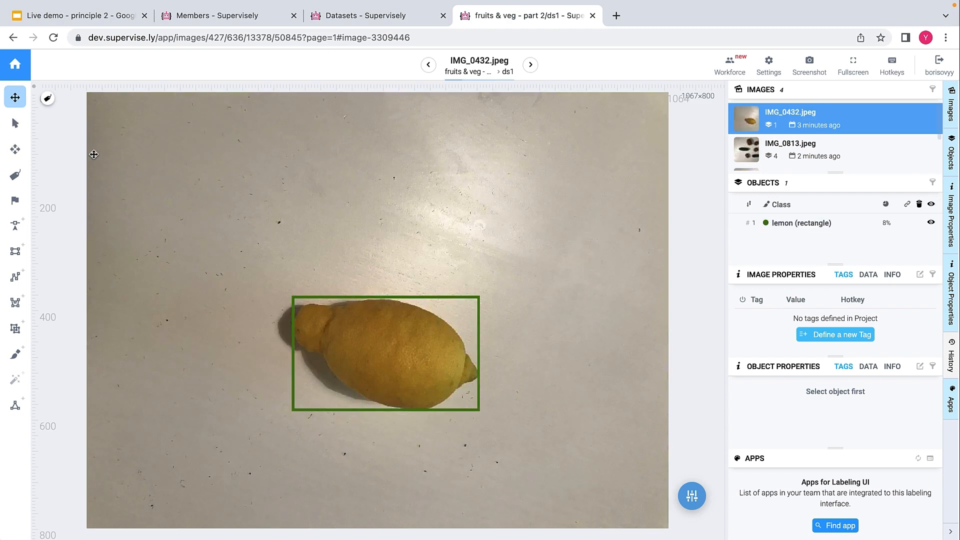
left_click(14, 175)
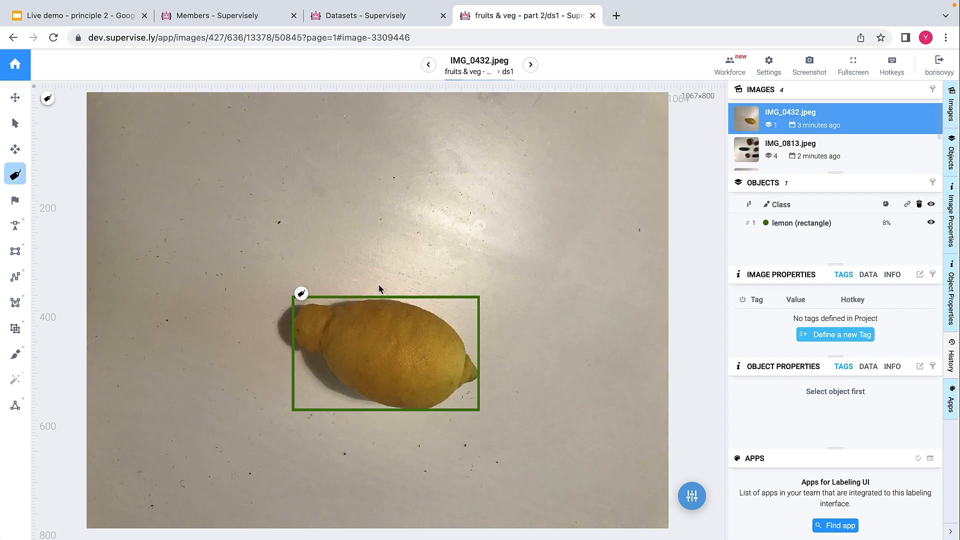
- Enable Display author in the Tags settings so every box shows its creator
left_click(769, 64)
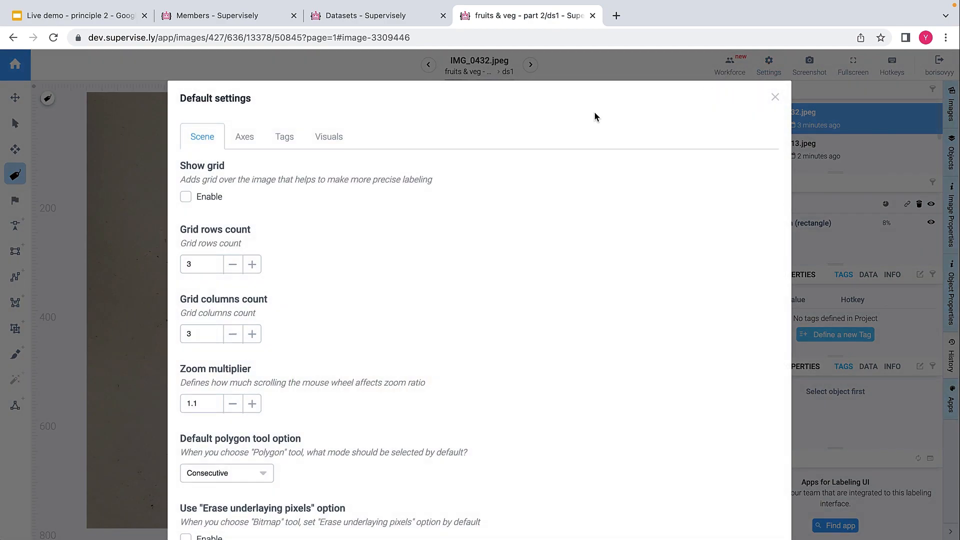
left_click(285, 145)
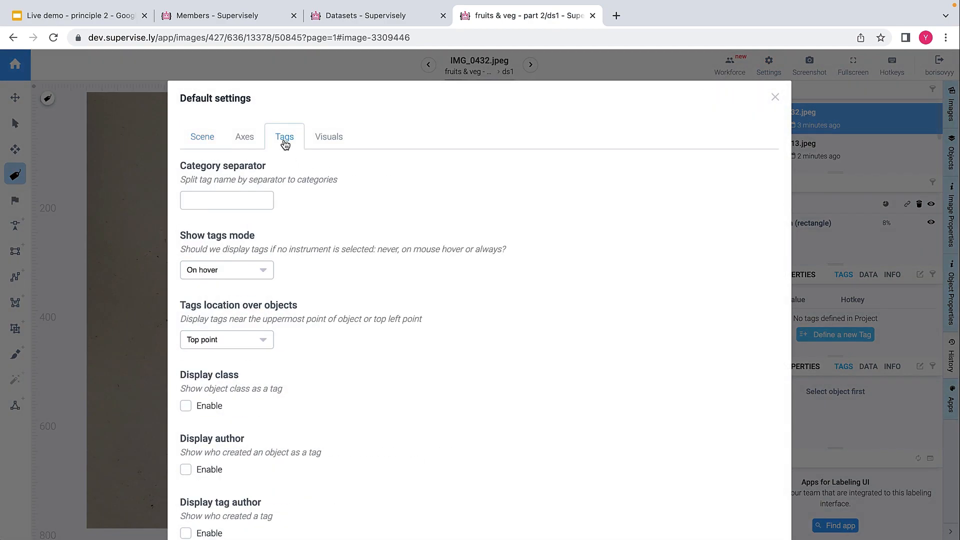
scroll(332, 273, "down", 6)
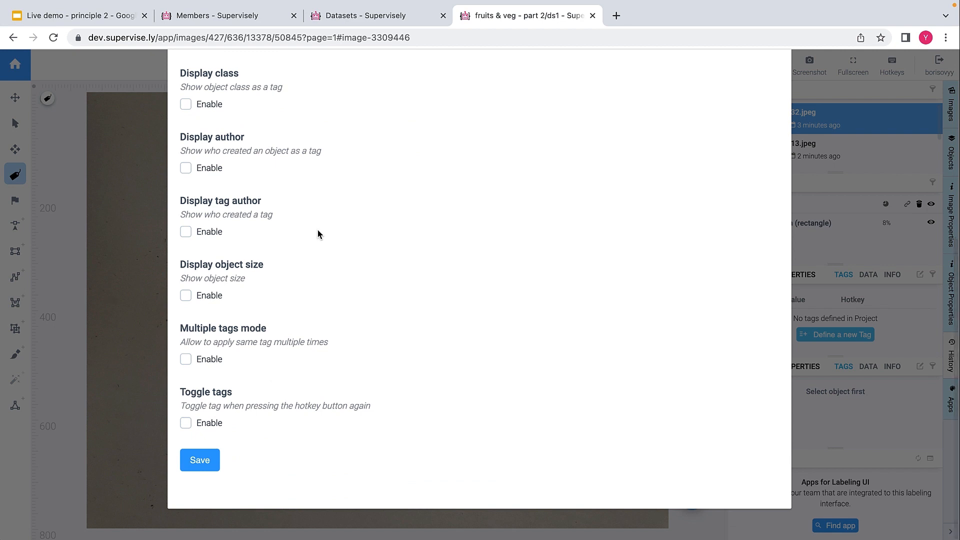
scroll(318, 233, "up", 1)
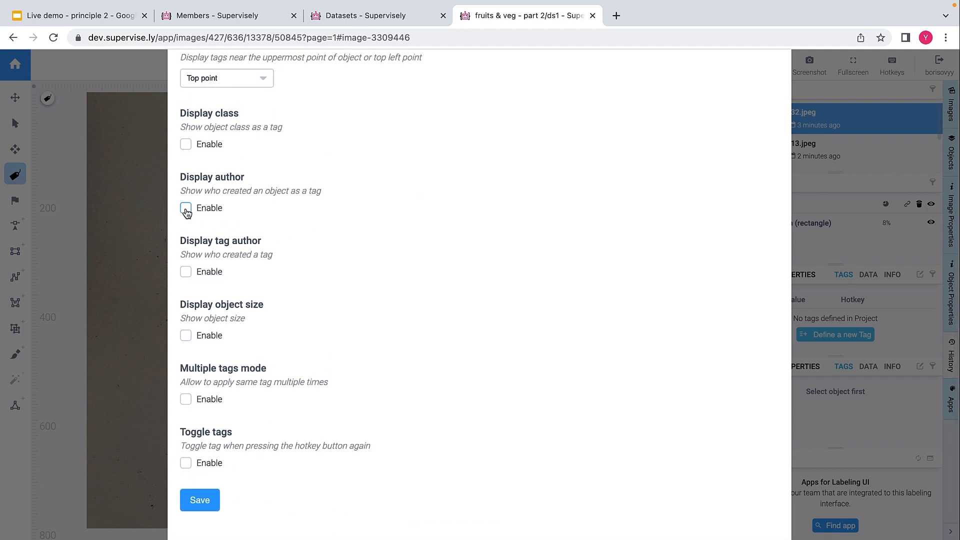
scroll(306, 228, "down", 2)
left_click(202, 462)
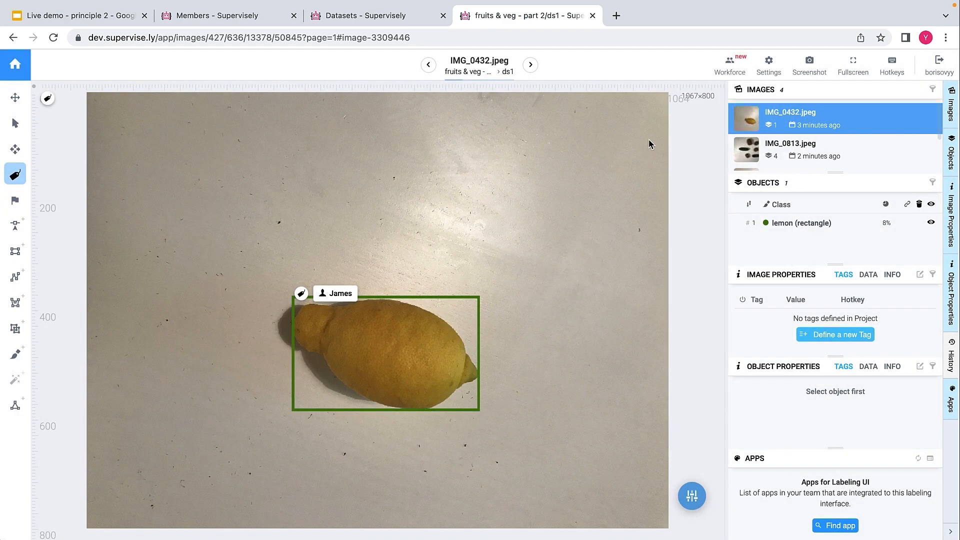
- Browse IMG_0813, IMG_1942 and IMG_8454 to see each box's author tag
left_click(750, 155)
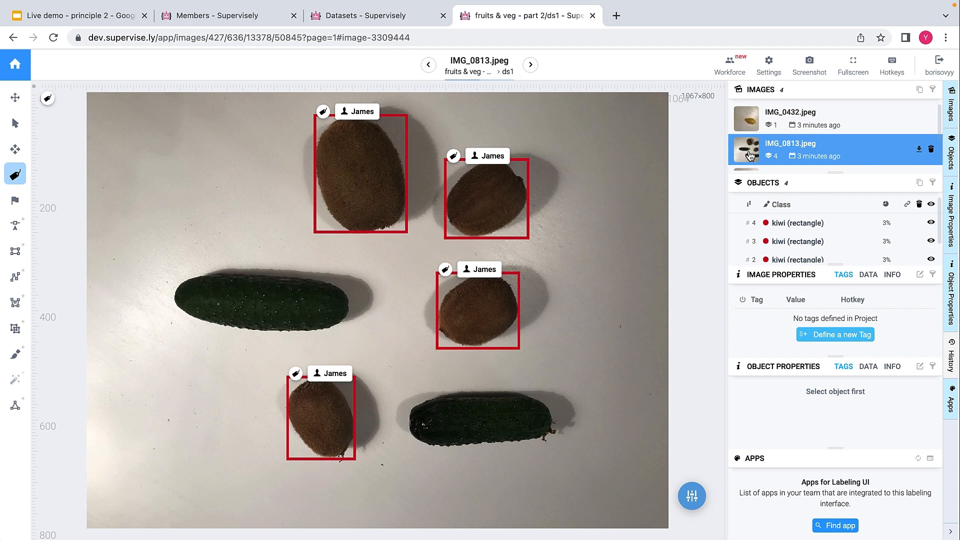
scroll(752, 152, "down", 1)
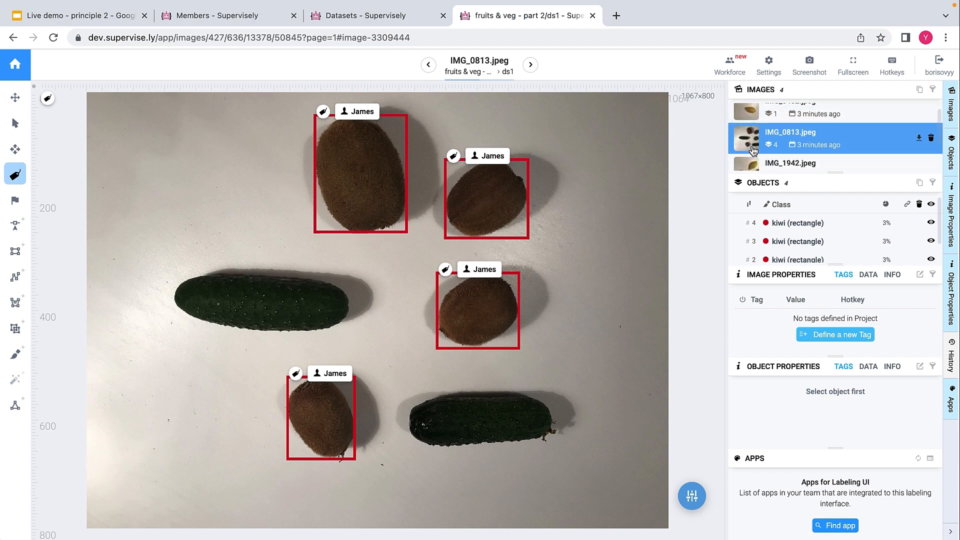
scroll(753, 150, "down", 2)
left_click(752, 137)
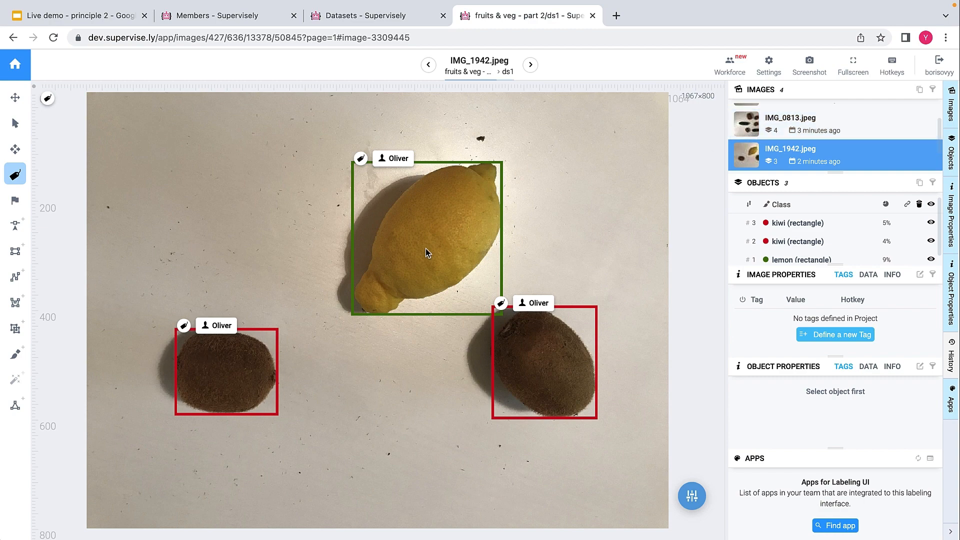
scroll(750, 155, "down", 2)
left_click(751, 158)
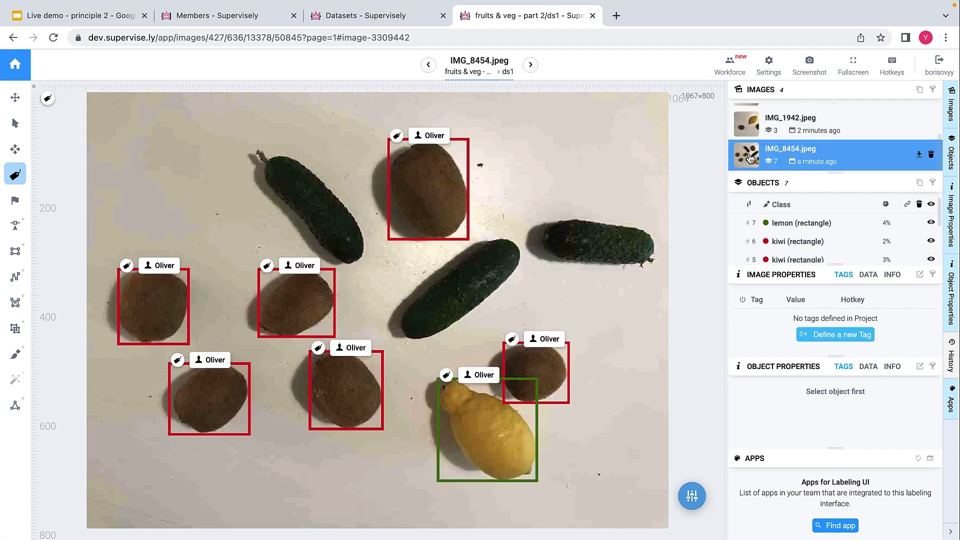